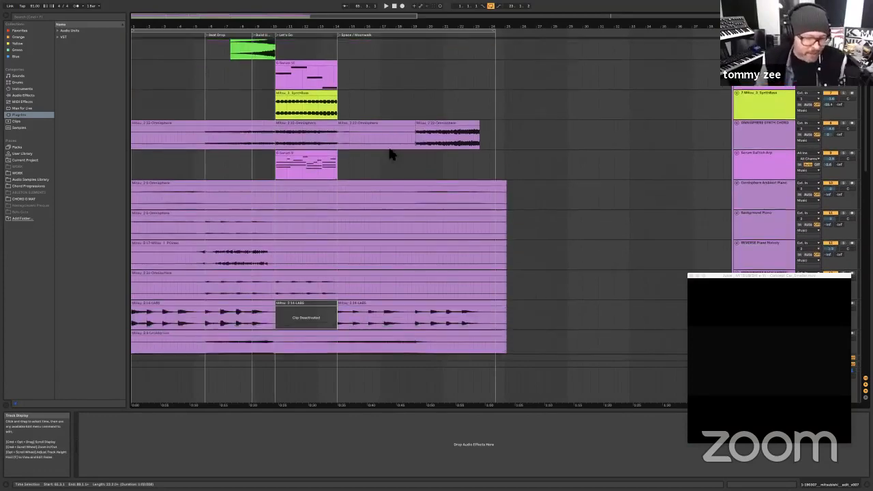
Step: Look through all tracks of the arrangement, from the reference video and section clips down to the drum tracks
scroll(389, 159, down, 15)
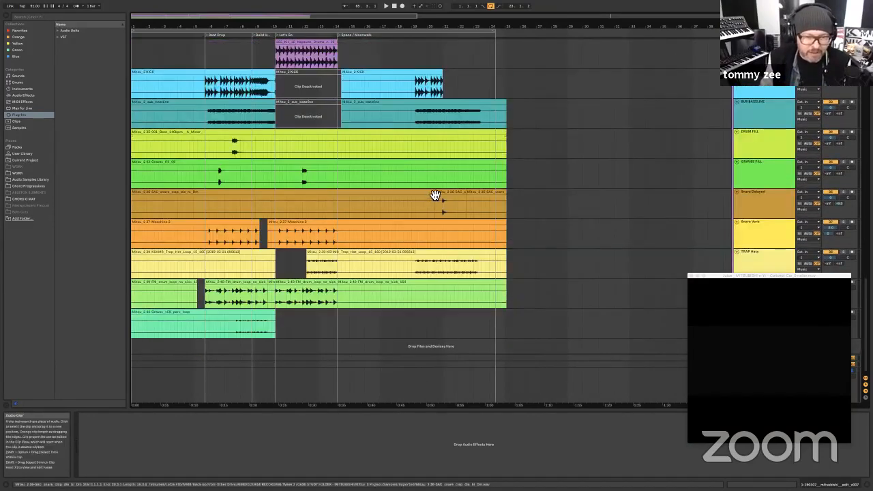
scroll(430, 196, up, 15)
scroll(429, 195, up, 10)
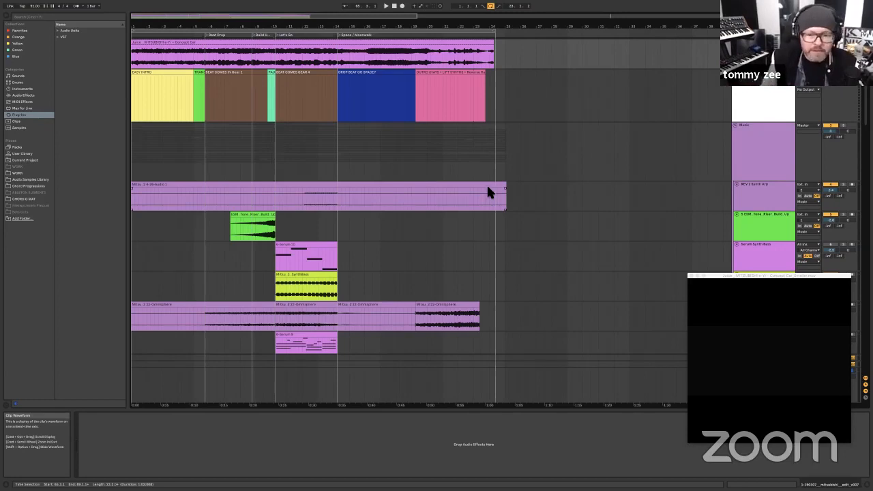
scroll(366, 193, down, 10)
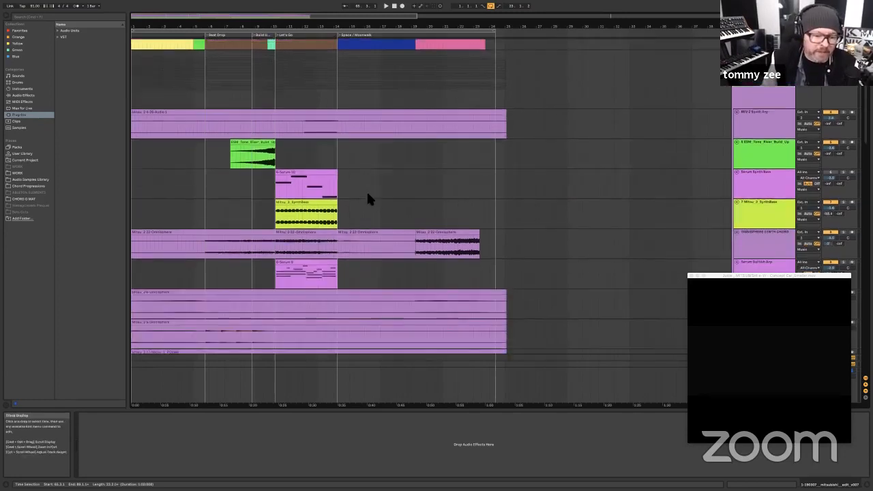
scroll(366, 192, down, 20)
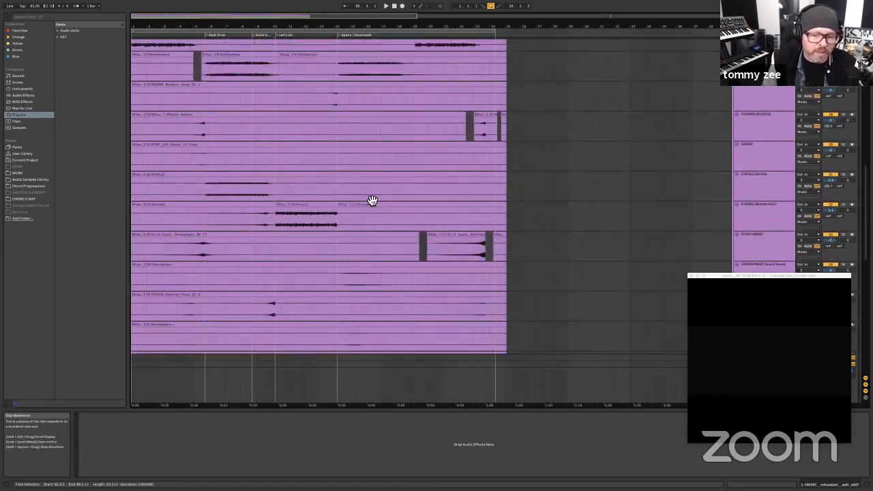
scroll(401, 202, up, 20)
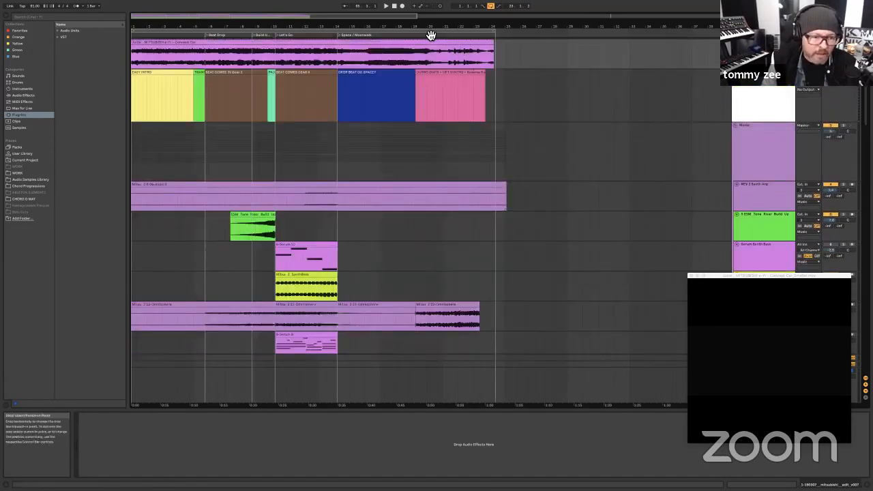
Step: Play the whole arrangement from bar 1 and move the floating video window off the mixer area, beside the clips
key(ctrl+a)
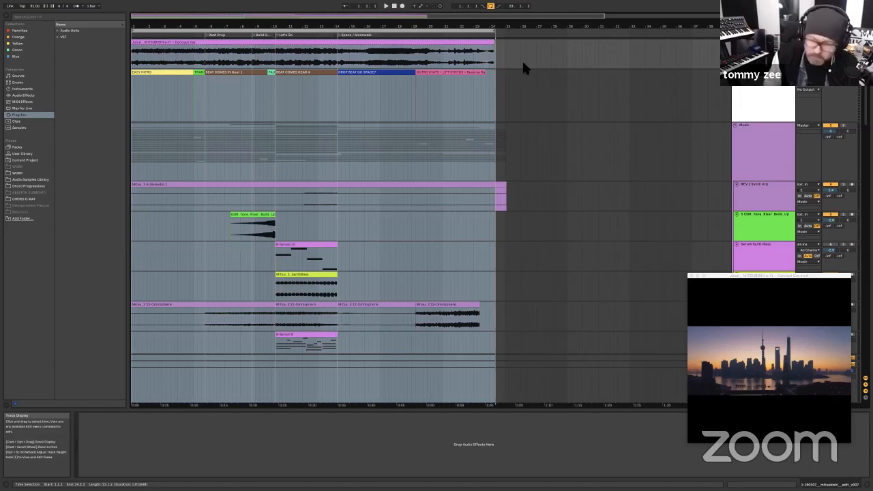
key(space)
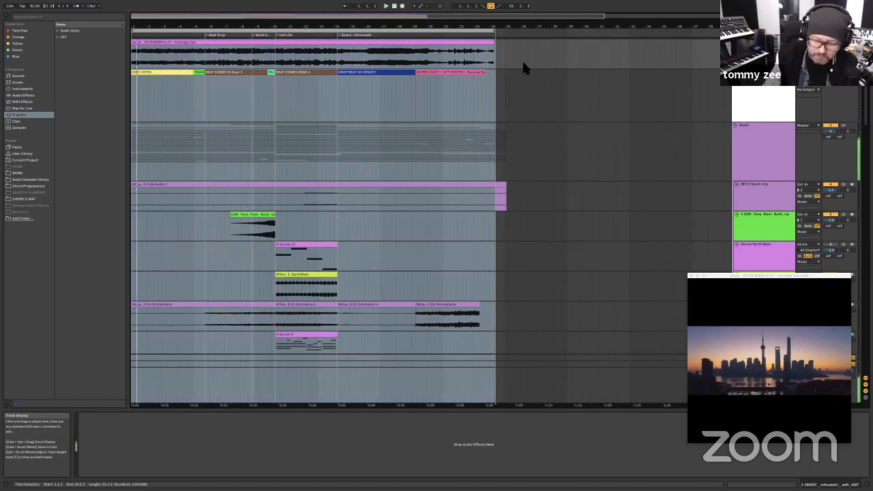
drag(724, 275, 556, 164)
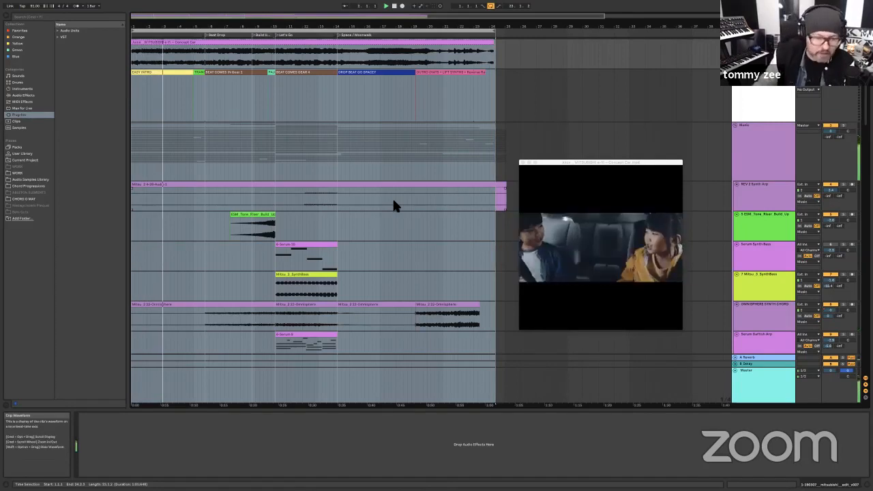
Step: Reposition the floating video window over the middle of the arrangement, well clear of the track headers
key(super+a)
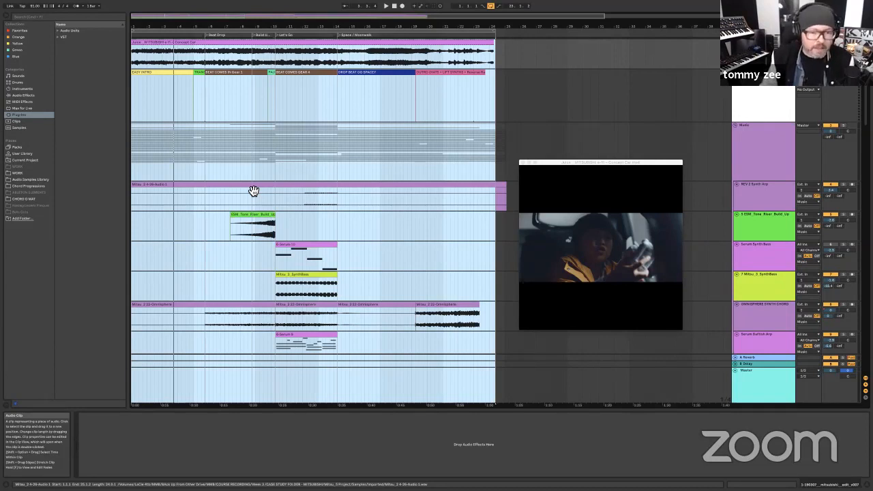
click(218, 29)
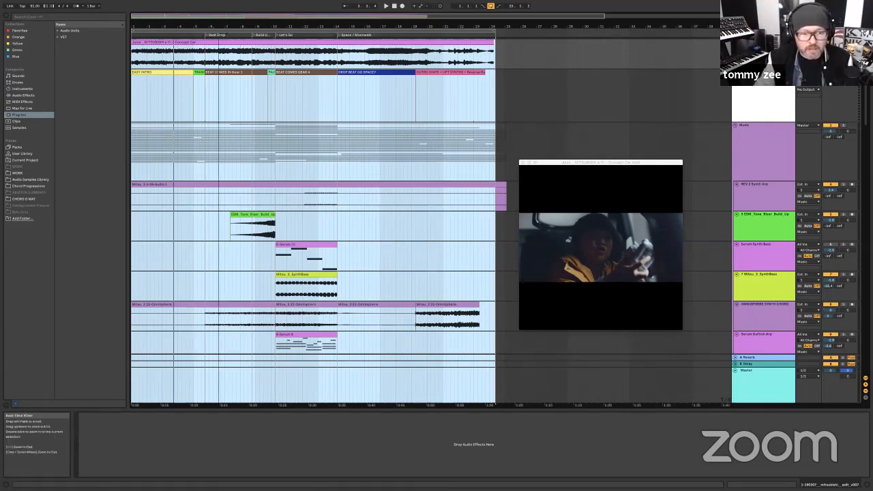
drag(218, 29, 234, 26)
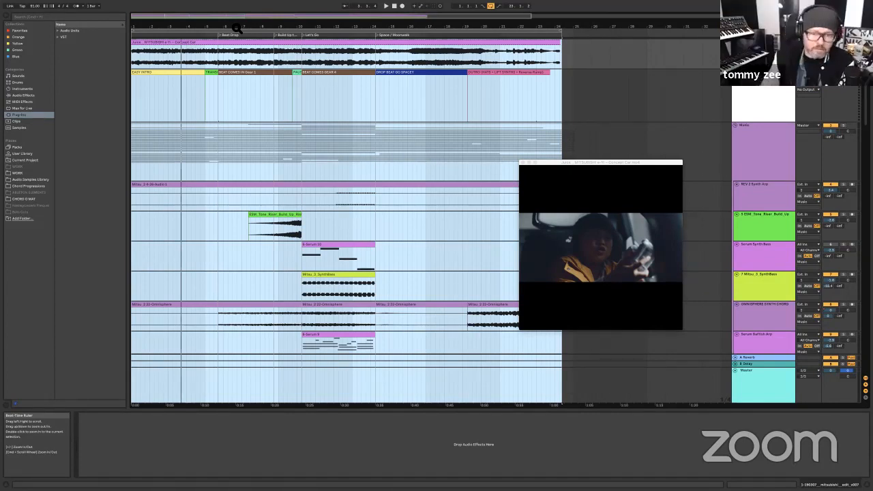
mouse_move(217, 28)
mouse_down()
mouse_move(217, 47)
mouse_move(218, 27)
mouse_up()
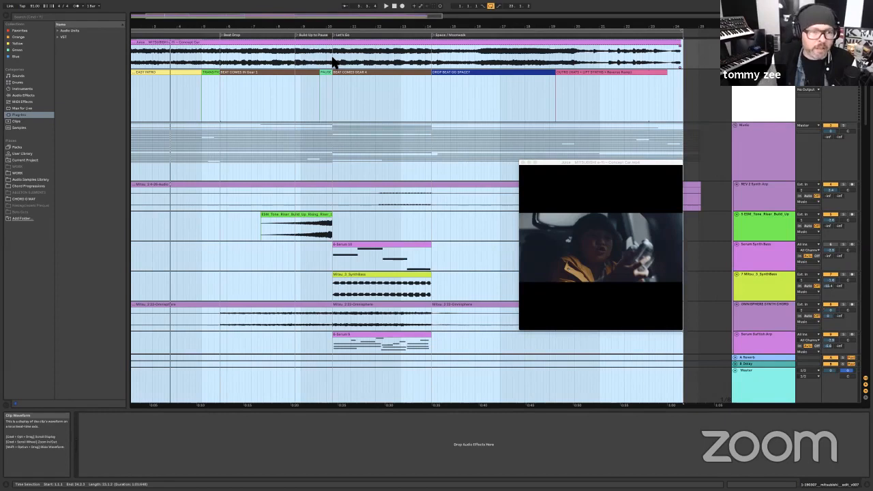
mouse_move(193, 26)
mouse_down()
mouse_move(220, 27)
mouse_move(209, 29)
mouse_up()
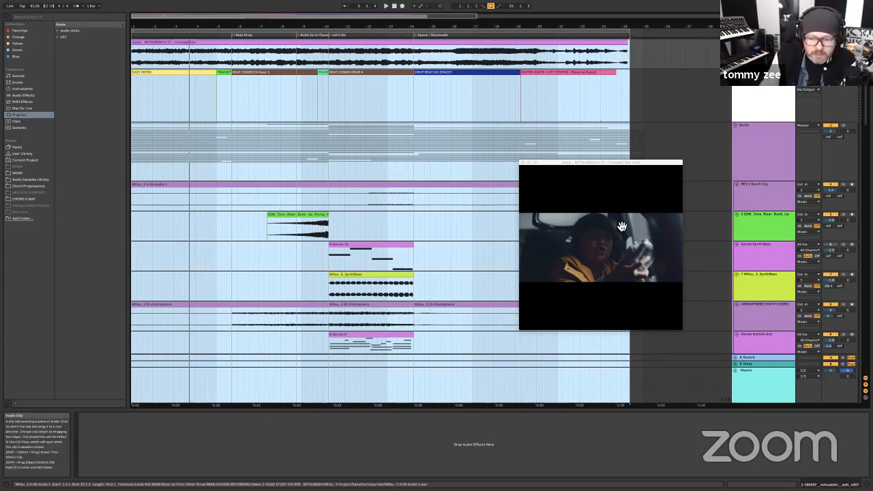
drag(573, 163, 503, 127)
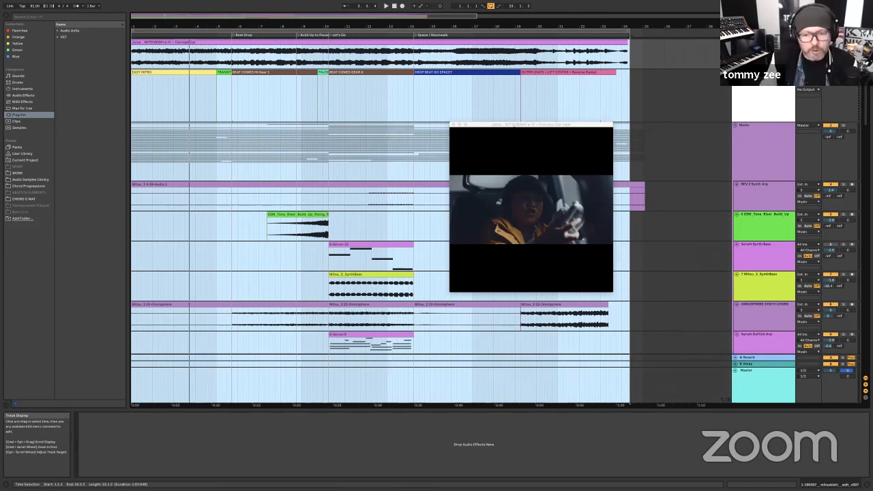
drag(498, 126, 468, 111)
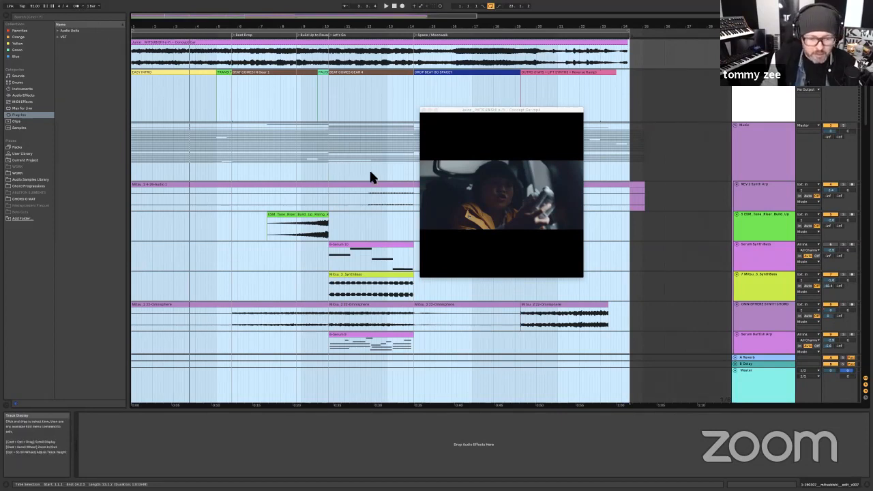
Step: Select the section clips in turn from EASY INTRO through the OUTRO to review the structure, finishing back on EASY INTRO
scroll(374, 177, down, 1)
scroll(374, 177, up, 1)
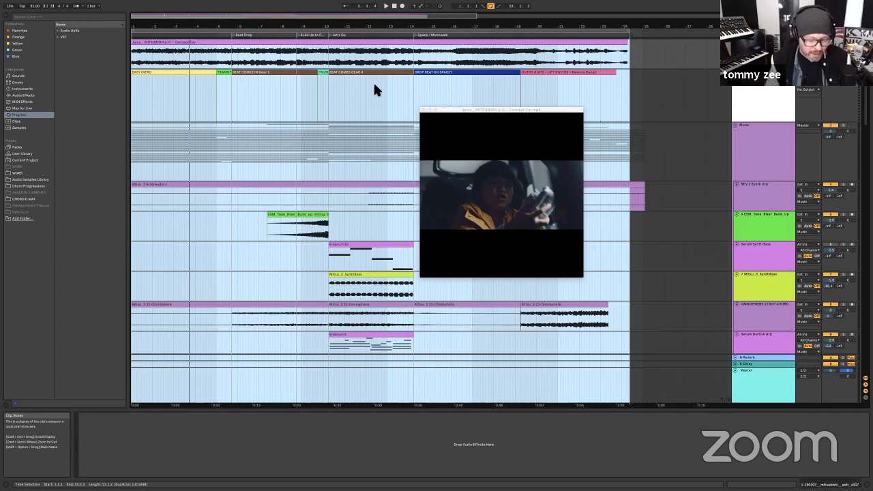
click(272, 27)
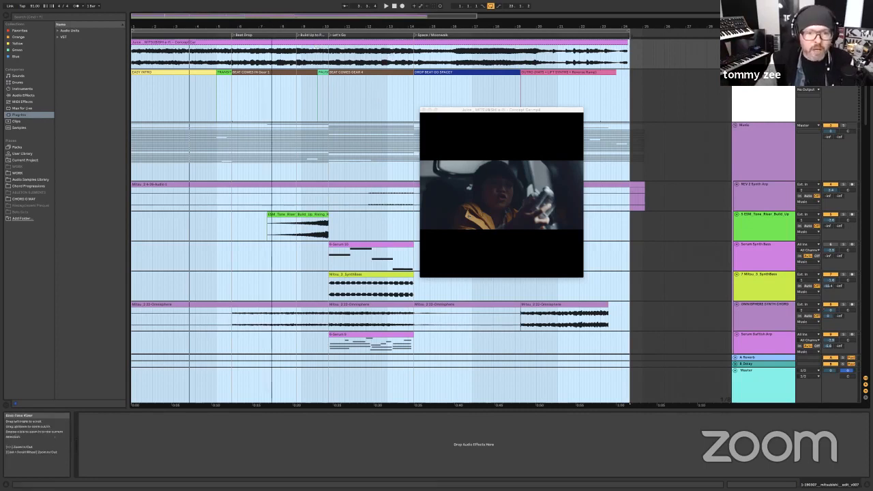
drag(271, 27, 285, 42)
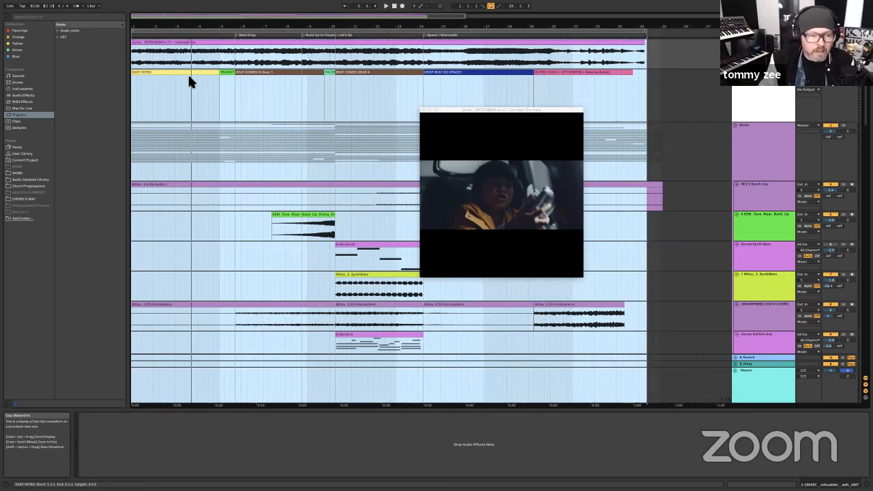
click(189, 90)
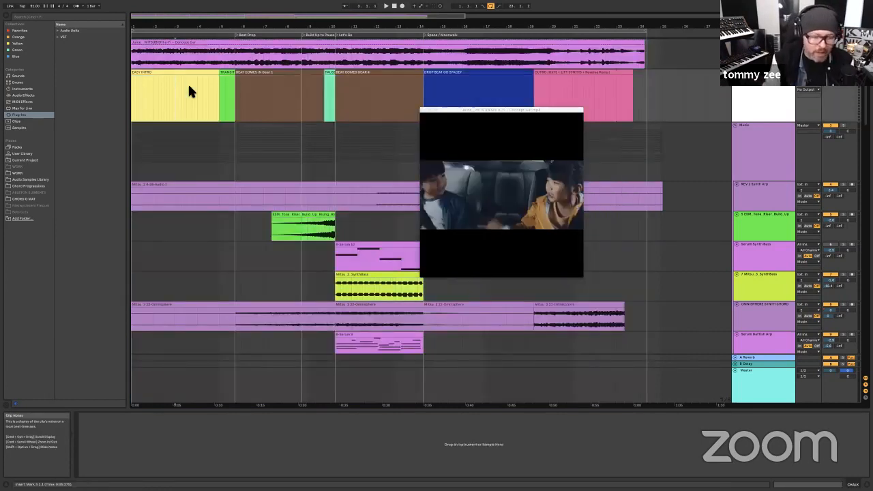
click(206, 84)
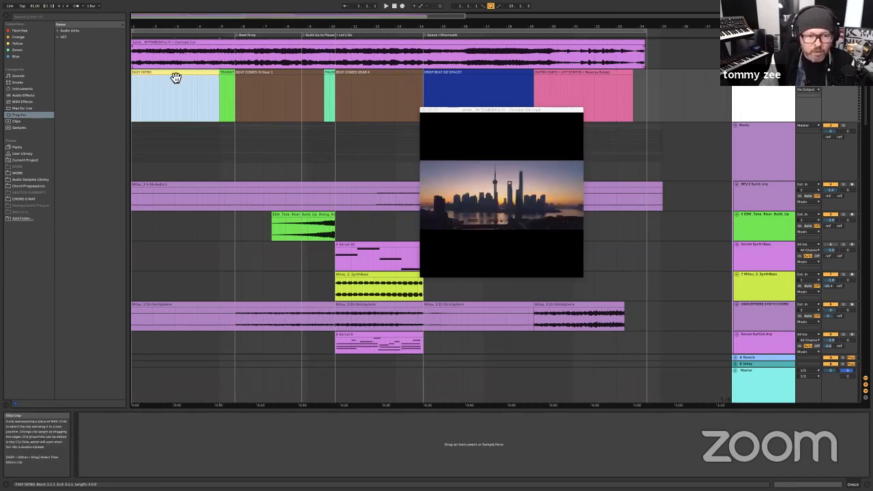
click(229, 77)
click(261, 75)
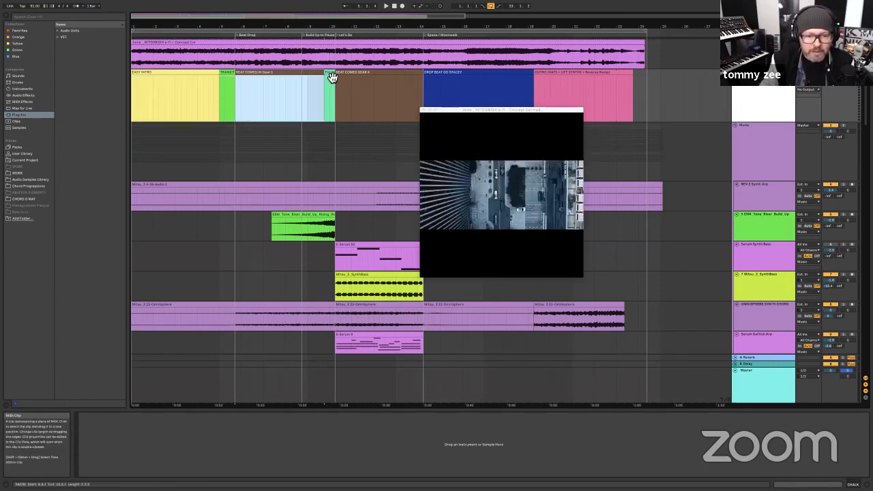
click(329, 77)
click(372, 78)
click(463, 80)
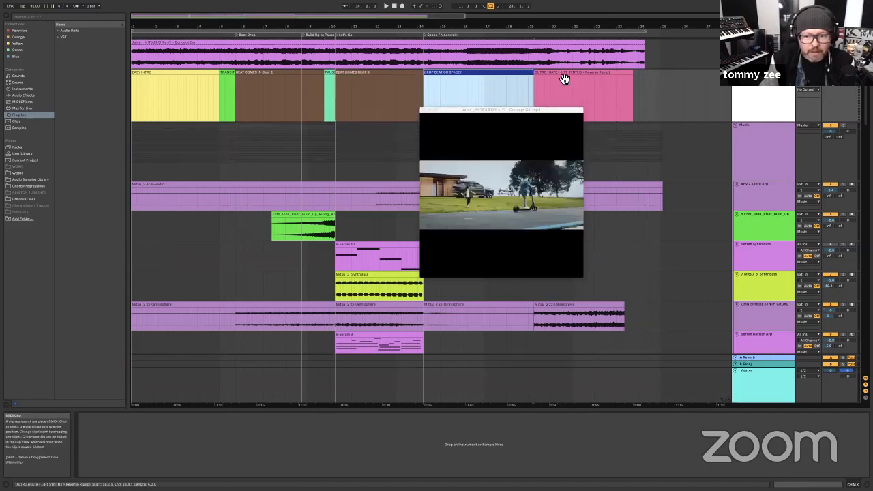
click(564, 78)
click(205, 77)
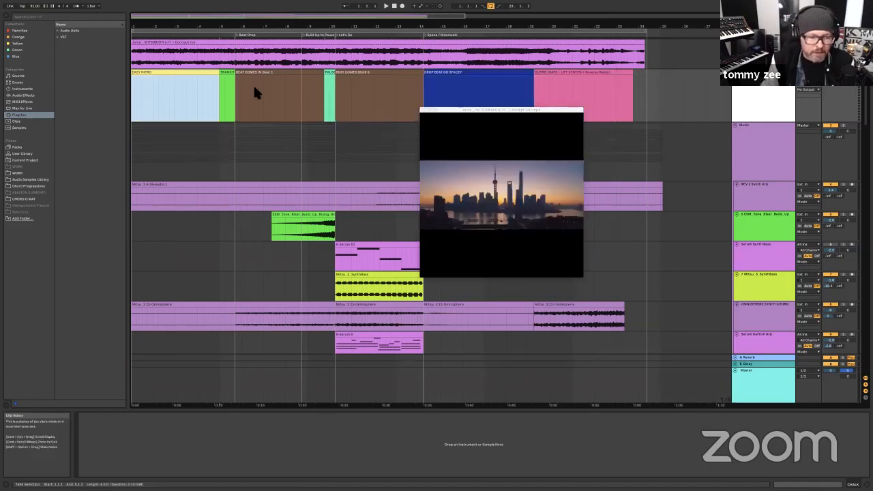
Step: Play the EASY INTRO section against the video from several points around bars 2 and 3
click(153, 37)
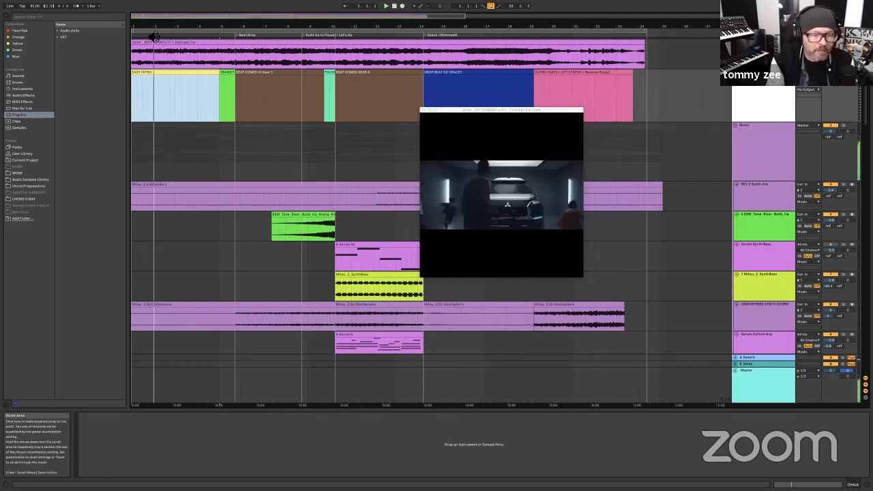
click(154, 36)
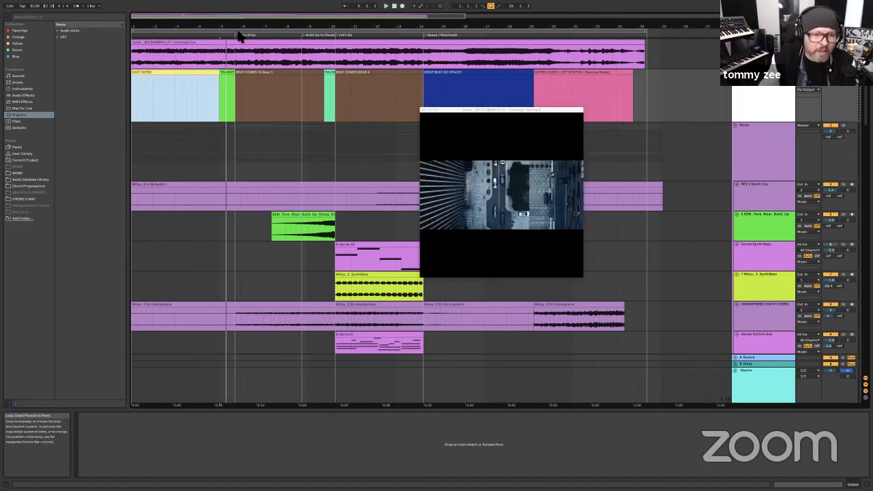
click(185, 37)
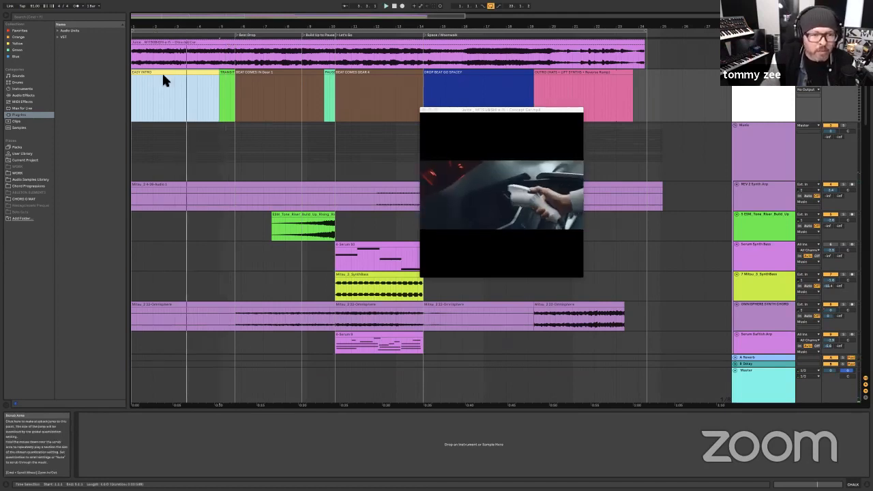
click(159, 37)
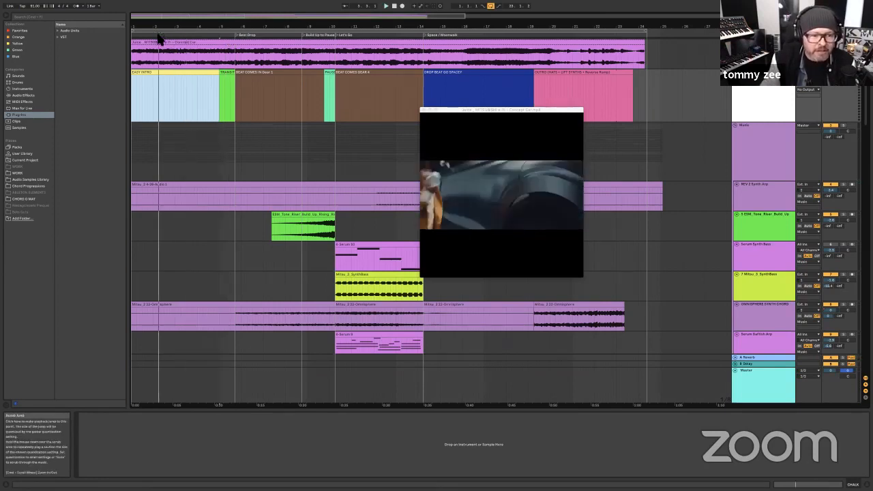
click(148, 73)
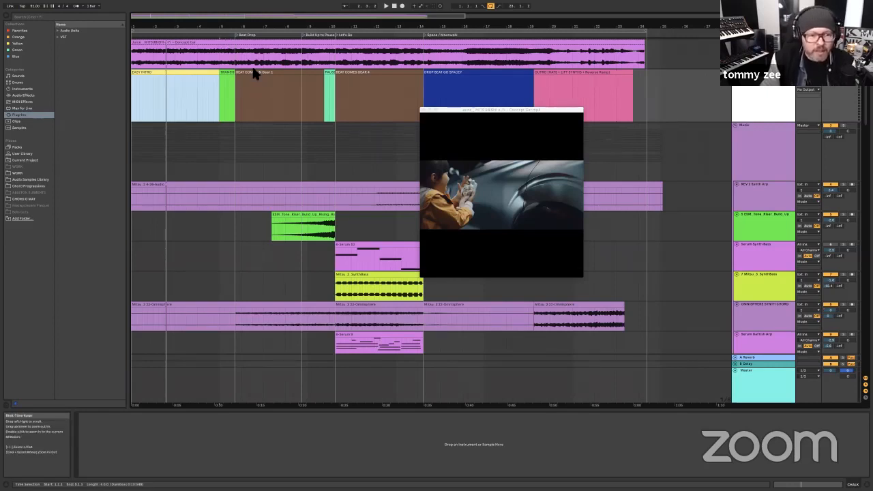
Step: Play the video and music across the TRANSITION clip into the Beat Drop marker for a closer look
click(222, 42)
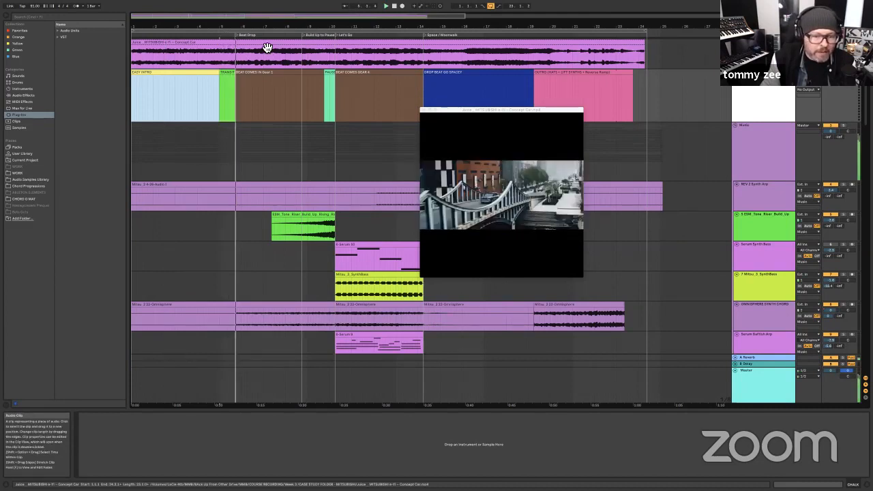
key(space)
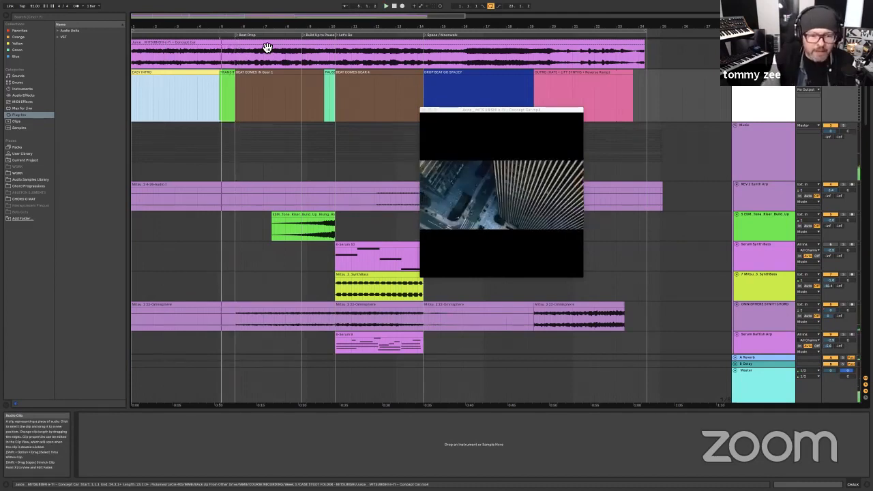
drag(236, 31, 309, 36)
click(308, 38)
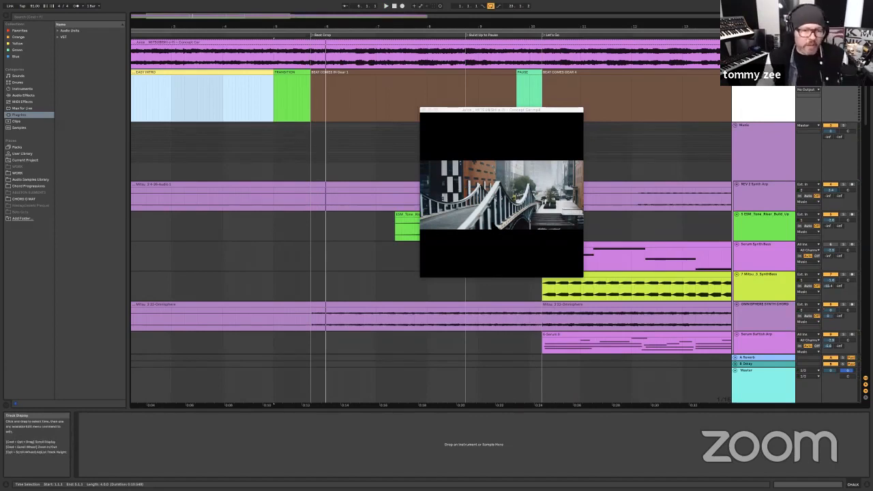
Step: Select the BEAT COMES IN Gear 1 clip and the TRANSITION clip to compare their extents around the Beat Drop marker
click(344, 84)
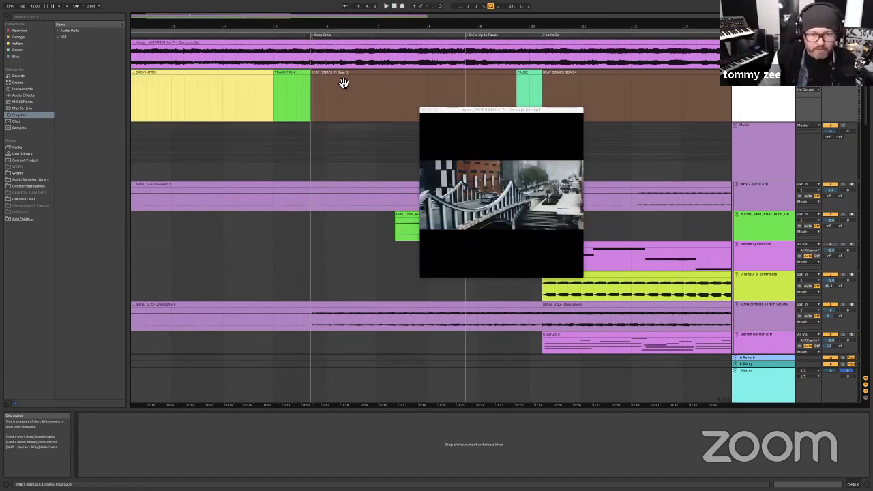
click(341, 72)
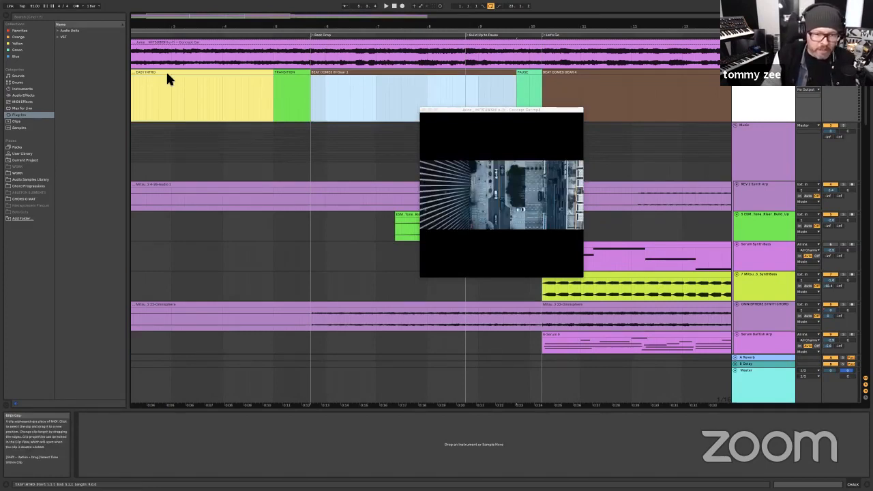
click(297, 77)
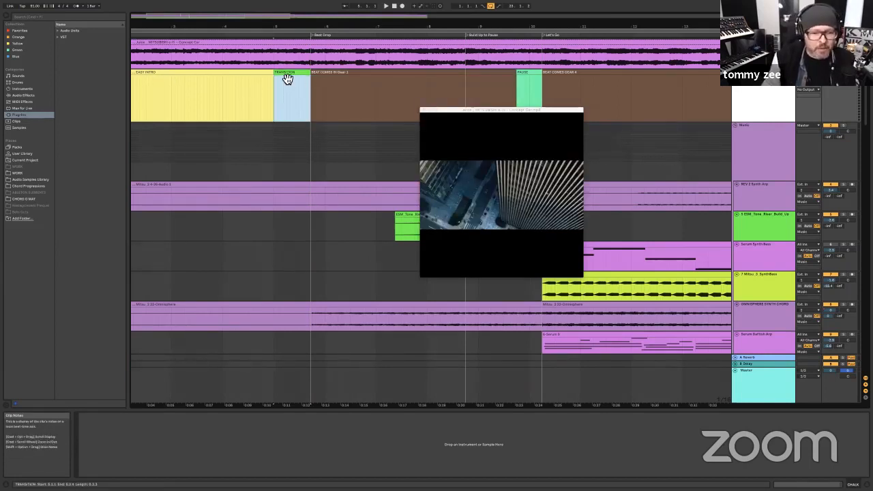
click(294, 94)
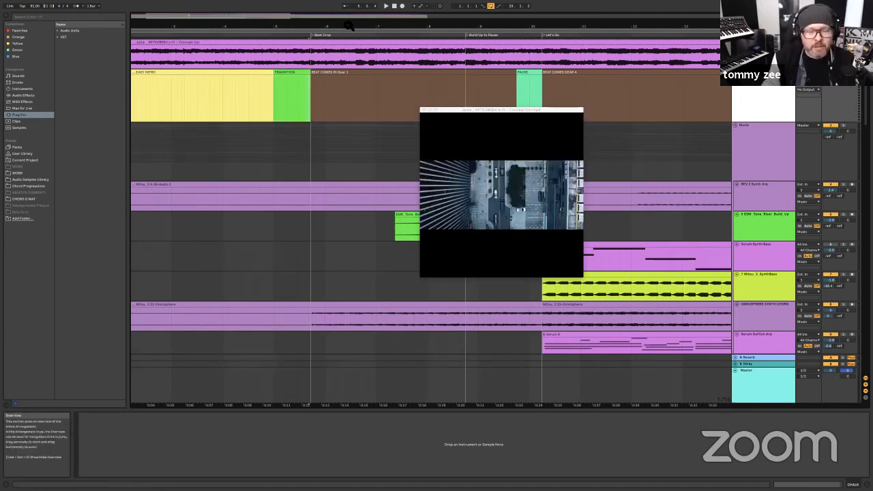
Step: Move the video window clear of the clips and select the BEAT COMES IN Gear 1 and PAUSE clips to compare their extents
drag(348, 25, 292, 26)
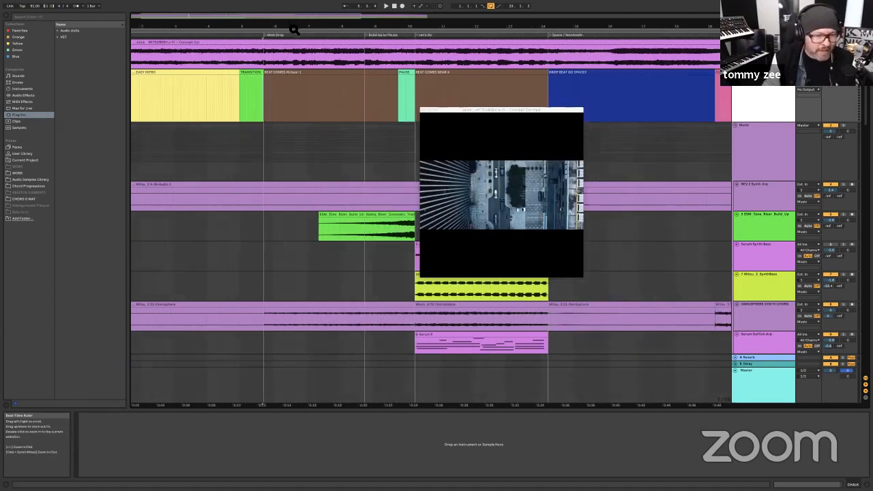
drag(471, 109, 549, 146)
click(320, 76)
click(405, 78)
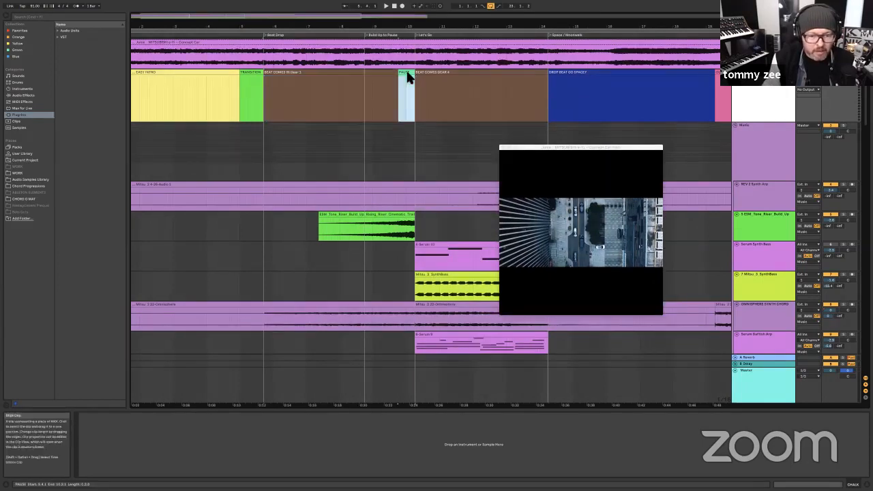
drag(426, 27, 423, 63)
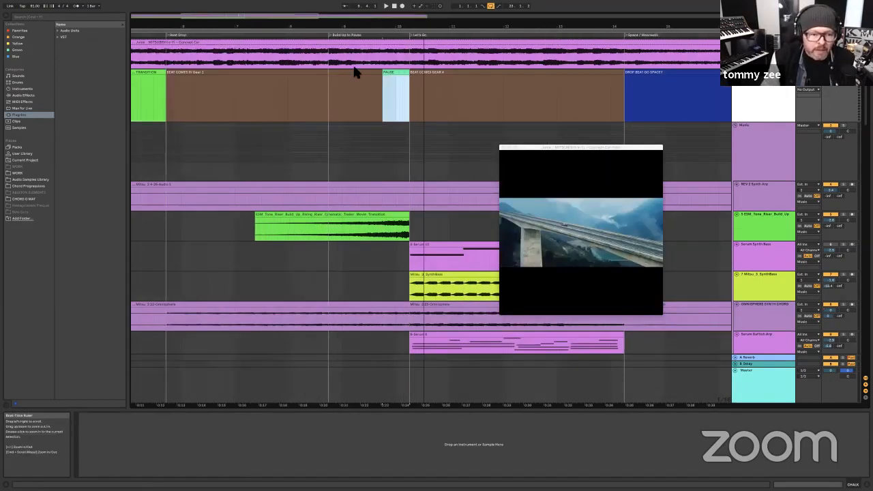
click(192, 76)
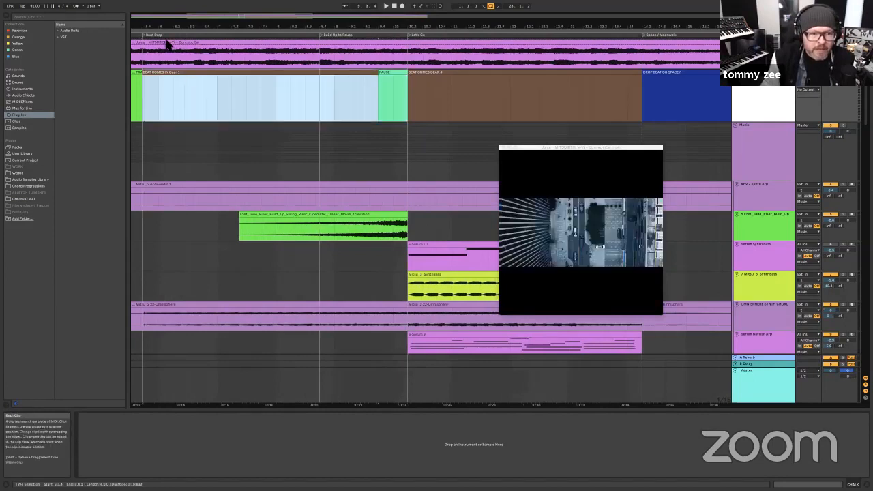
Step: Play the video and music from the Beat Drop section into the BEAT COMES GEAR 4 section after the Let's Go marker
click(260, 34)
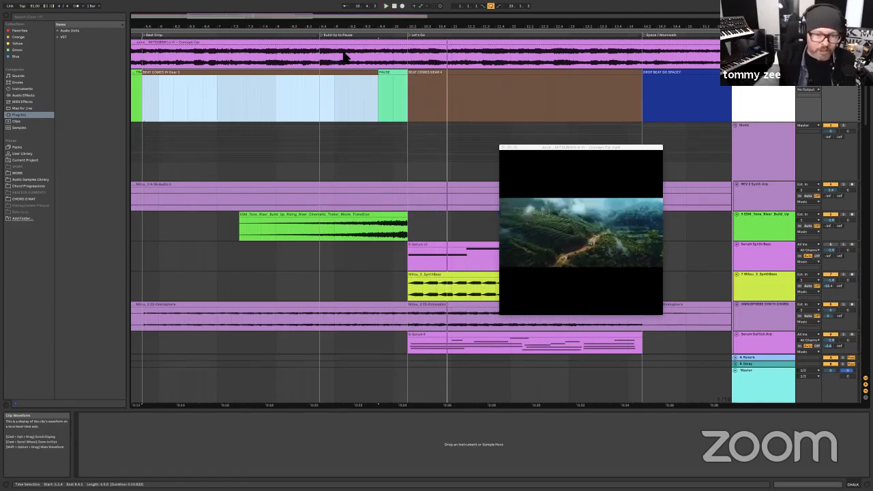
key(space)
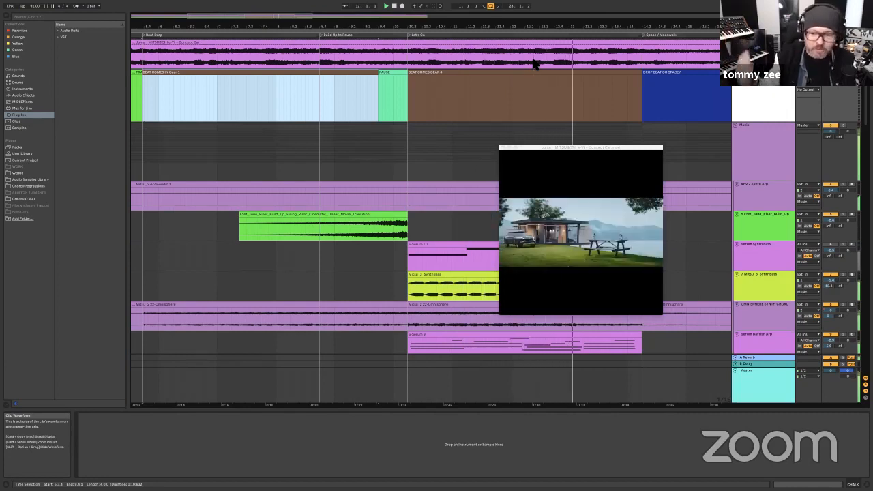
key(space)
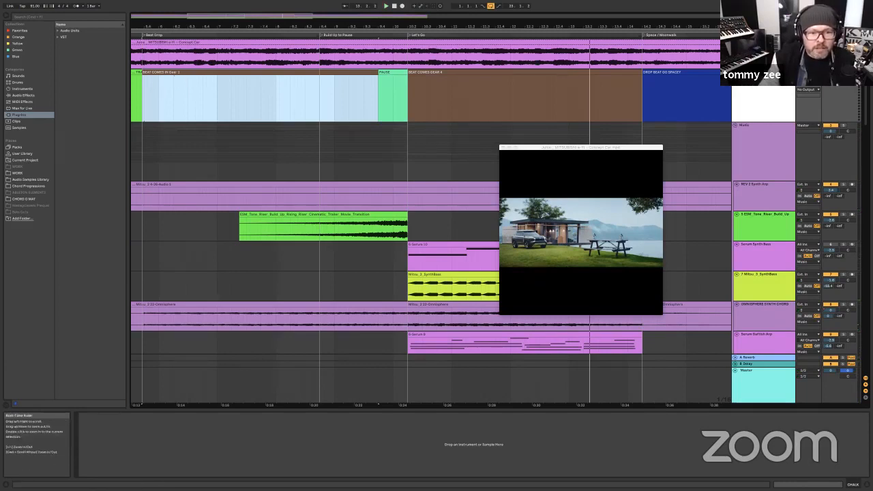
Step: Select the time span of BEAT COMES IN Gear 1 from the Beat Drop marker almost to PAUSE, then the whole clip
drag(227, 29, 246, 68)
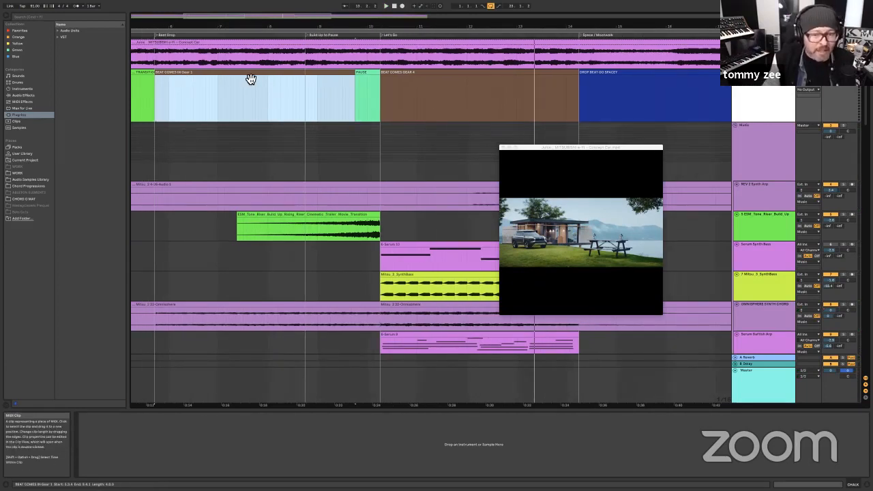
click(154, 96)
drag(155, 99, 349, 97)
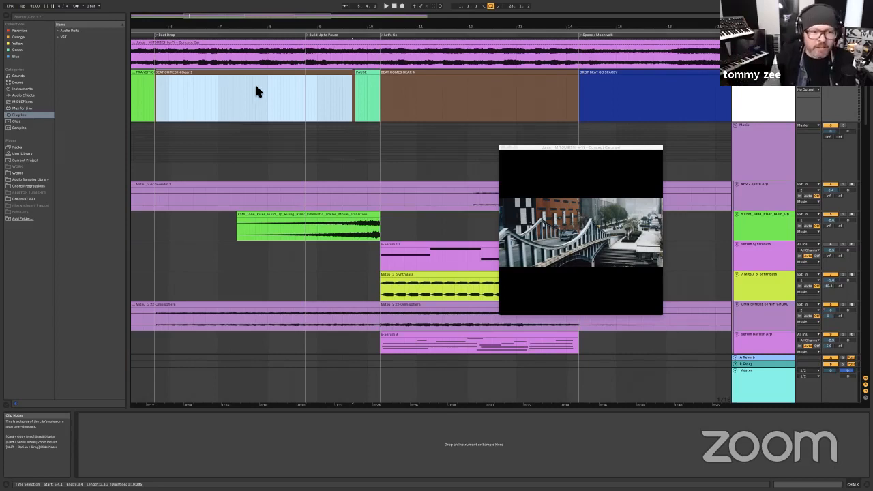
click(232, 73)
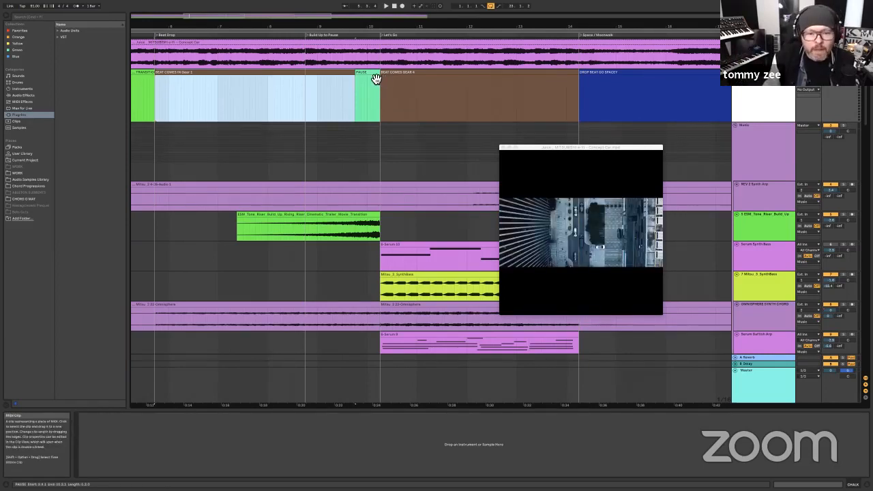
Step: Select the PAUSE clip and the BEAT COMES GEAR 4 clip to check them against the Let's Go marker
click(371, 75)
drag(371, 27, 322, 42)
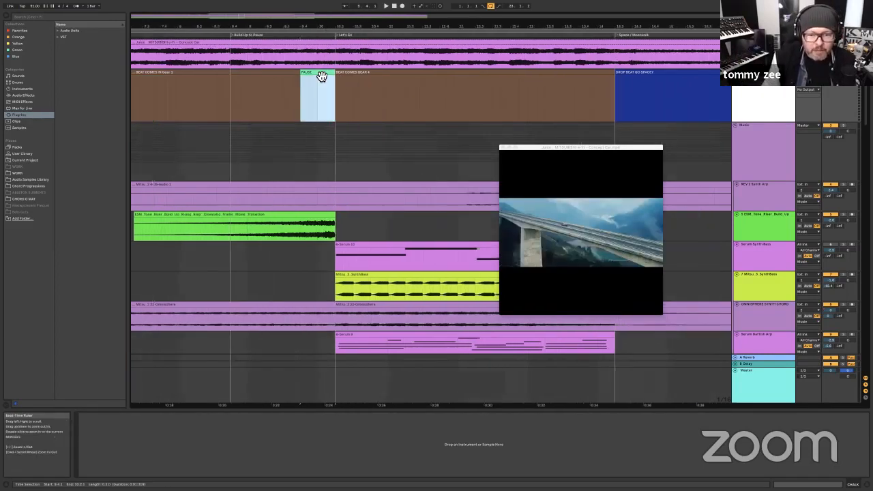
click(390, 74)
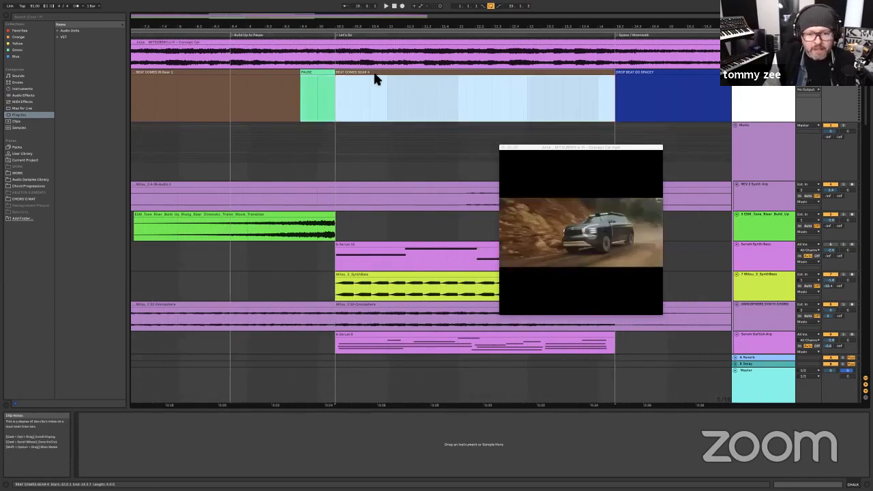
click(346, 86)
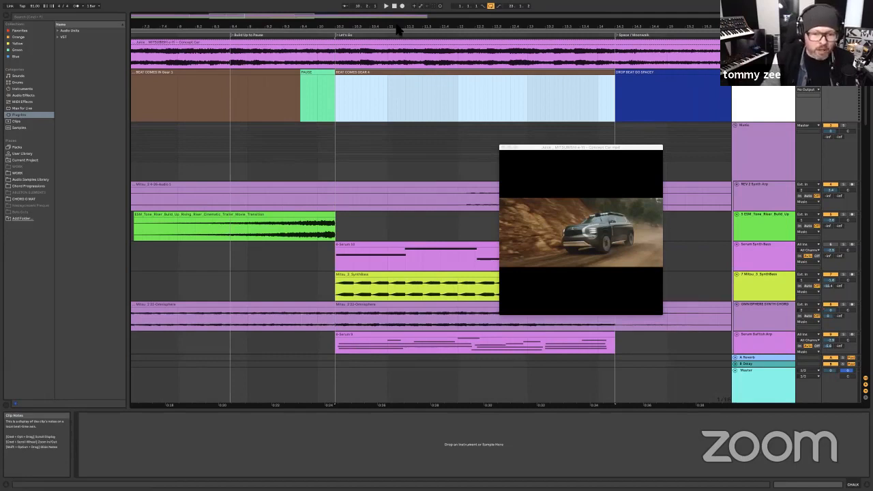
Step: Review the DROP BEAT GO SPACEY section by selecting its clip, playing it from the Space / Moonwalk marker and marking its extent
drag(283, 26, 129, 25)
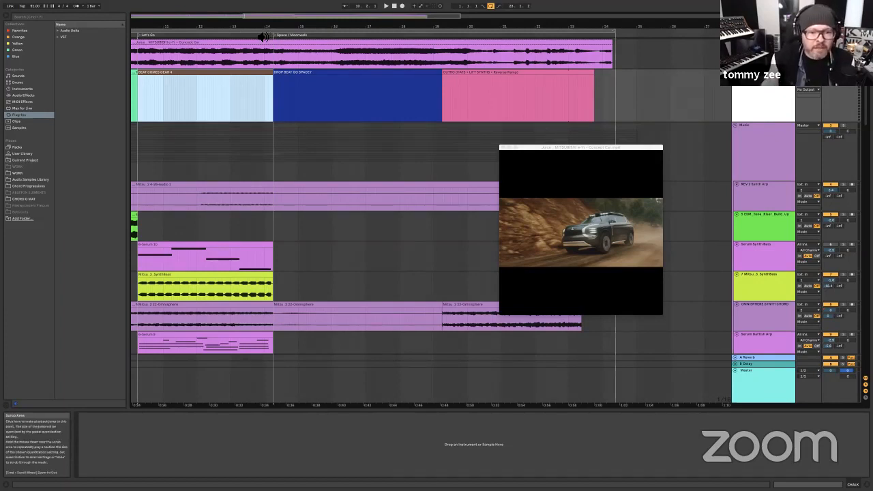
click(315, 78)
click(267, 37)
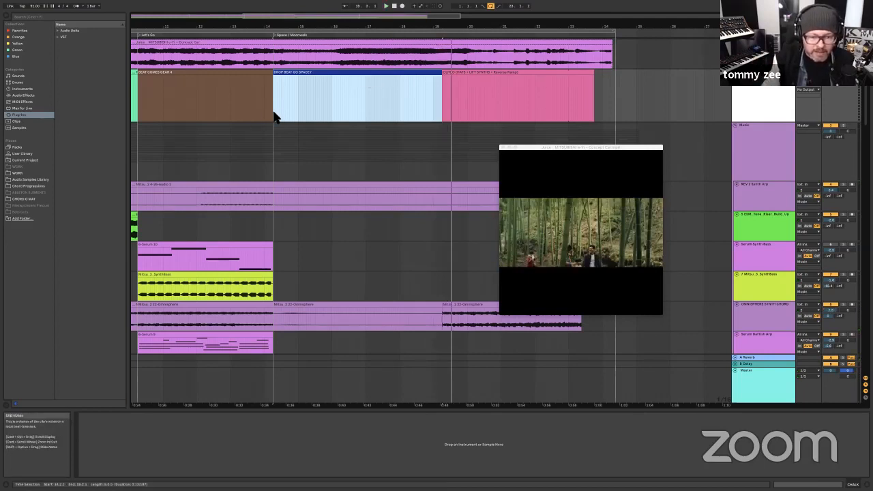
drag(275, 116, 442, 119)
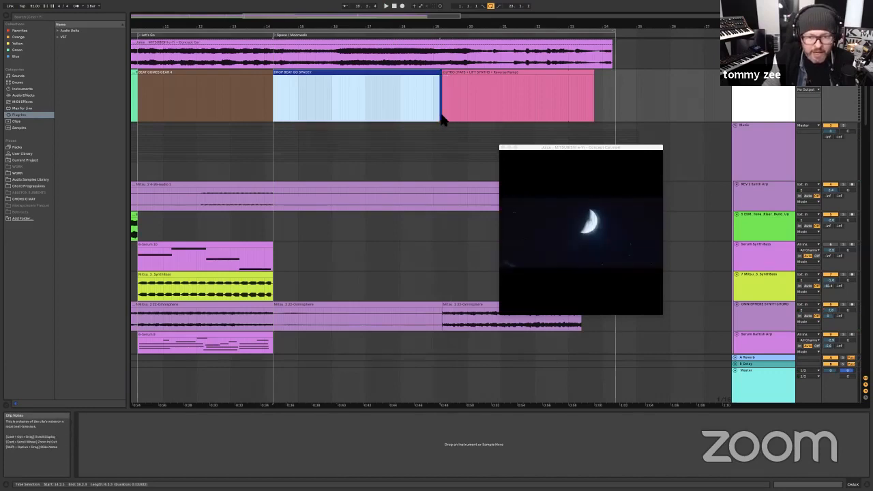
Step: Play the video and music from the end of DROP BEAT GO SPACEY into the OUTRO, then stop and select the OUTRO clip
drag(442, 28, 541, 32)
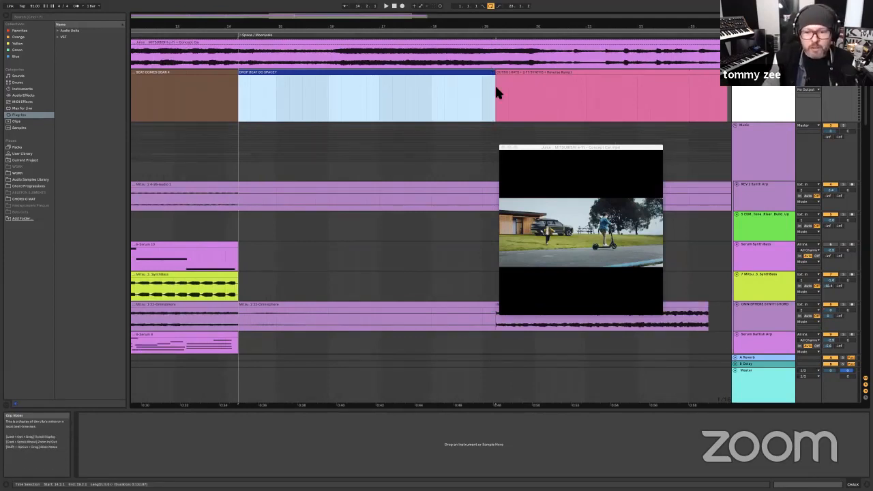
click(484, 36)
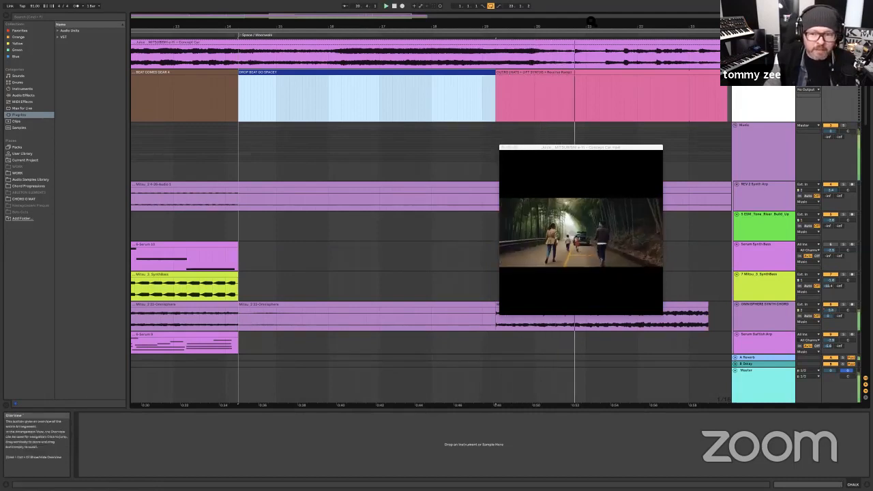
drag(581, 27, 400, 19)
key(space)
click(444, 73)
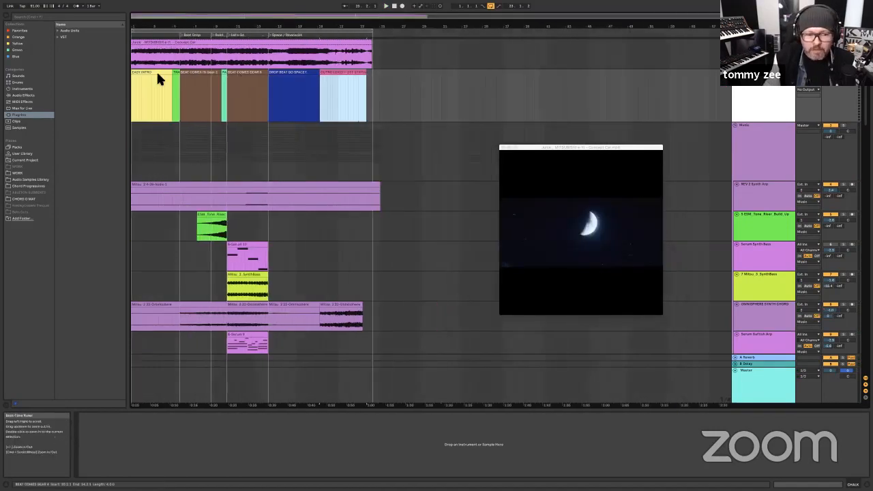
Step: Select every section clip in order from EASY INTRO through the OUTRO to recap the arrangement's structure
click(146, 77)
click(178, 74)
click(184, 77)
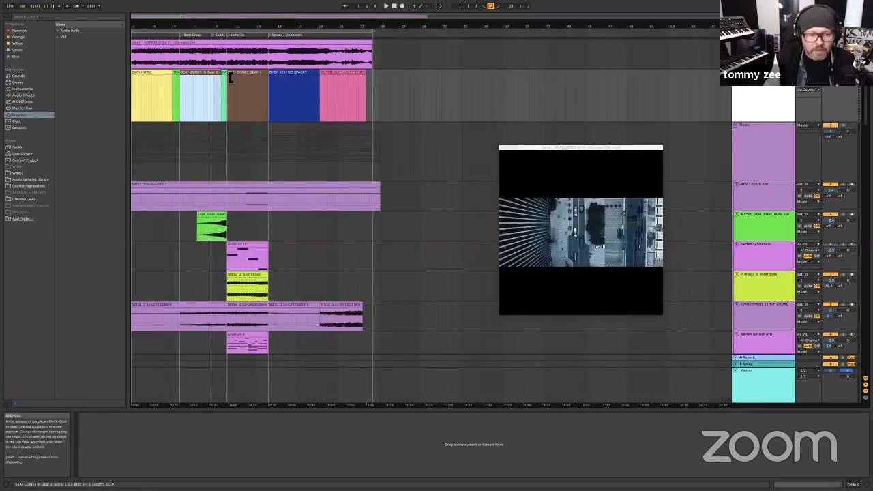
click(225, 76)
click(248, 77)
click(283, 77)
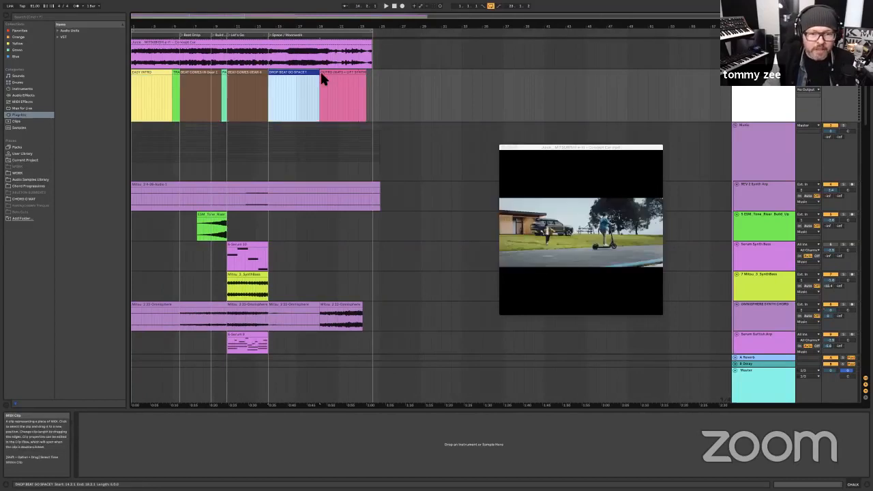
click(342, 73)
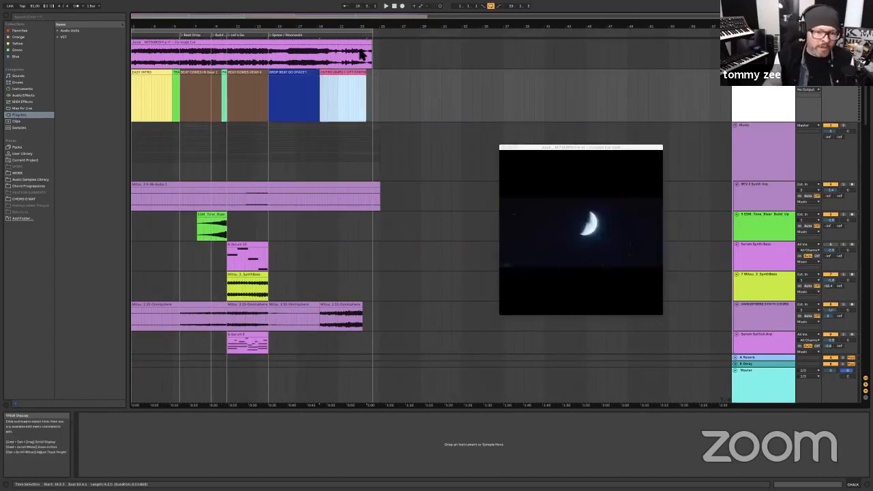
Step: Shorten the loop to end at bar 3, play the opening of EASY INTRO and select its clip
drag(276, 27, 278, 45)
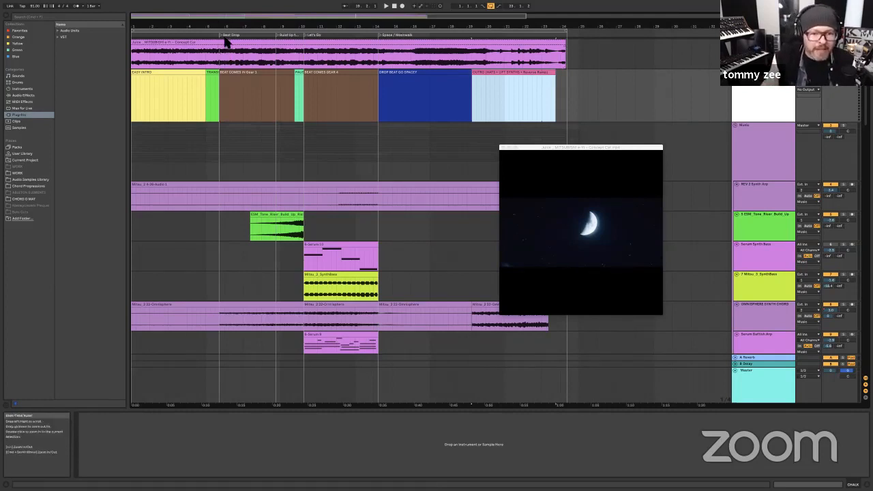
click(565, 32)
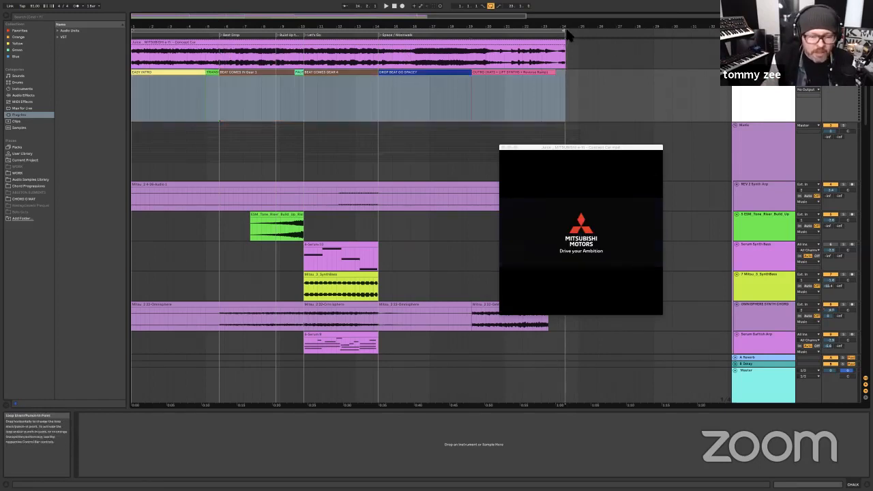
drag(565, 32, 173, 42)
key(space)
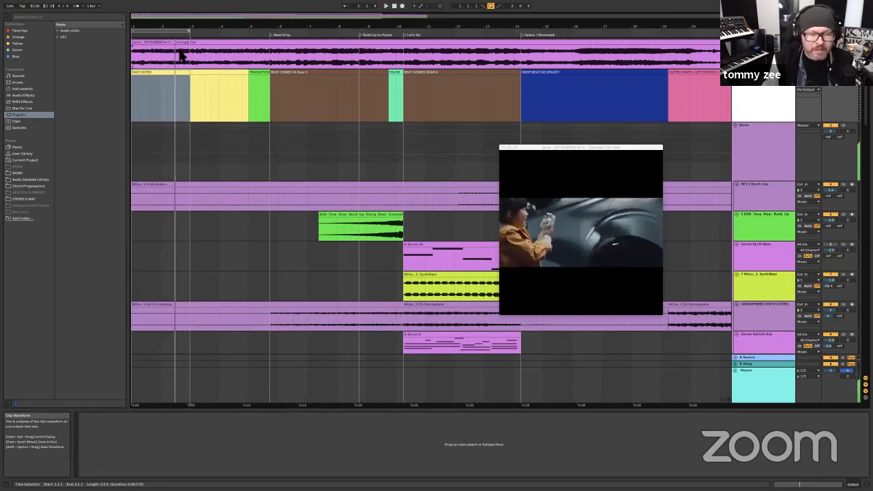
click(208, 73)
key(space)
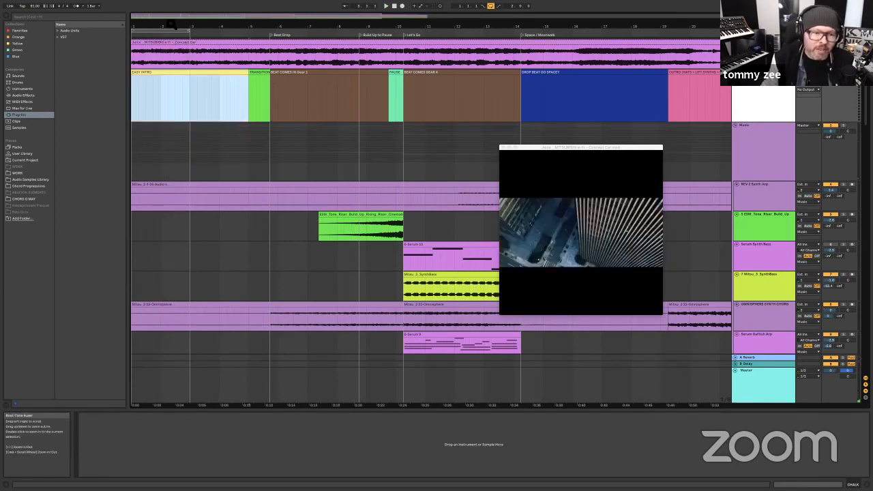
Step: Extend the loop end to bar 5 to cover the whole EASY INTRO clip and select the looped time across all tracks
drag(172, 22, 185, 23)
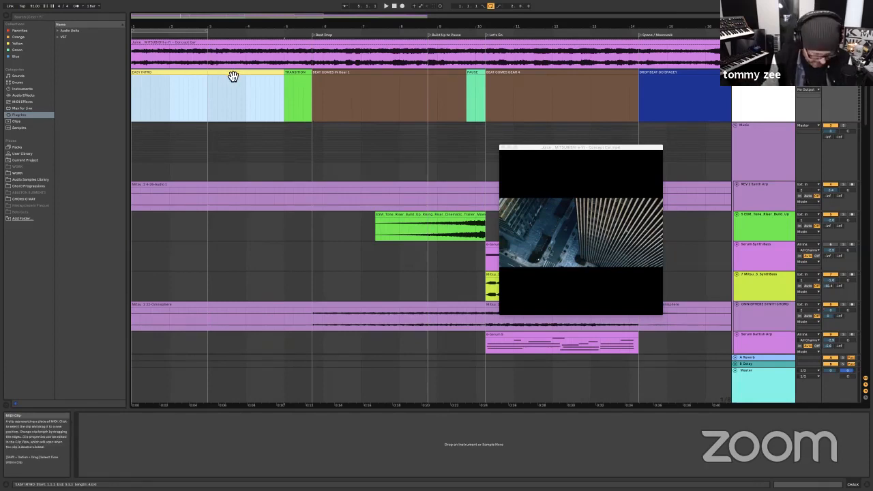
drag(208, 31, 285, 32)
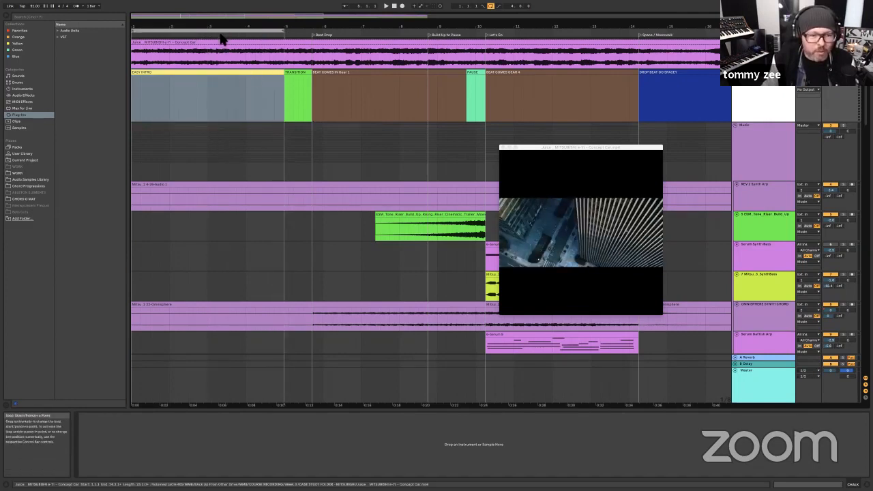
click(211, 72)
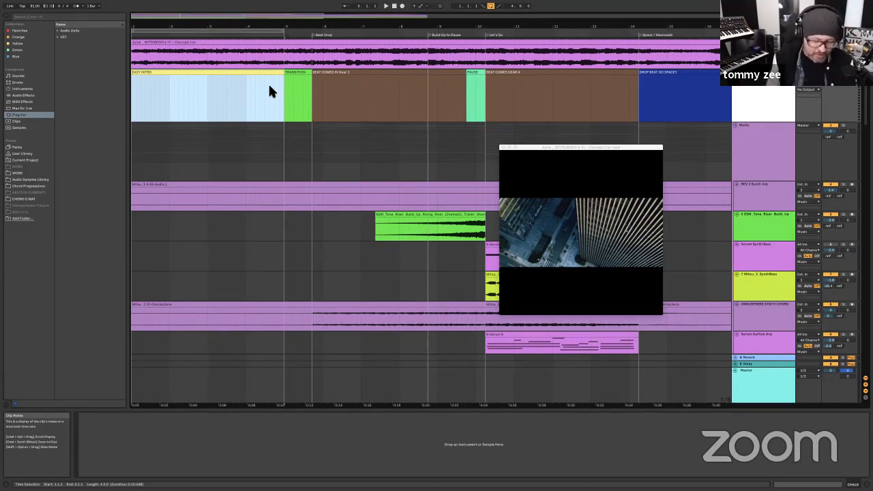
click(158, 99)
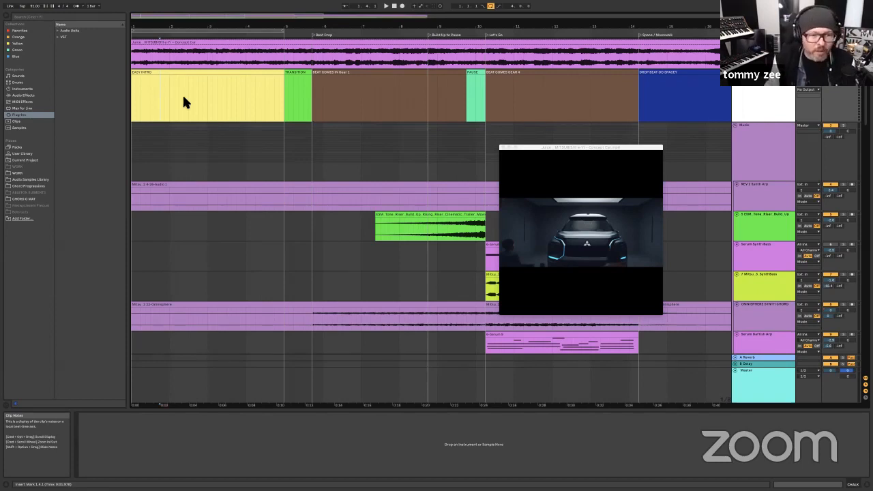
click(238, 31)
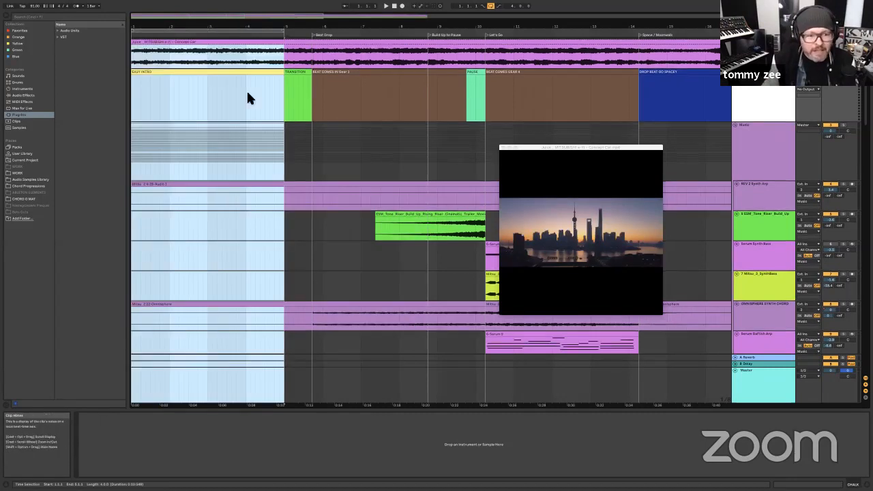
Step: Examine the instrument tracks down to the LABS and Omnisphere piano parts for what plays during the EASY INTRO
scroll(246, 90, down, 1)
scroll(244, 88, down, 3)
scroll(247, 96, down, 5)
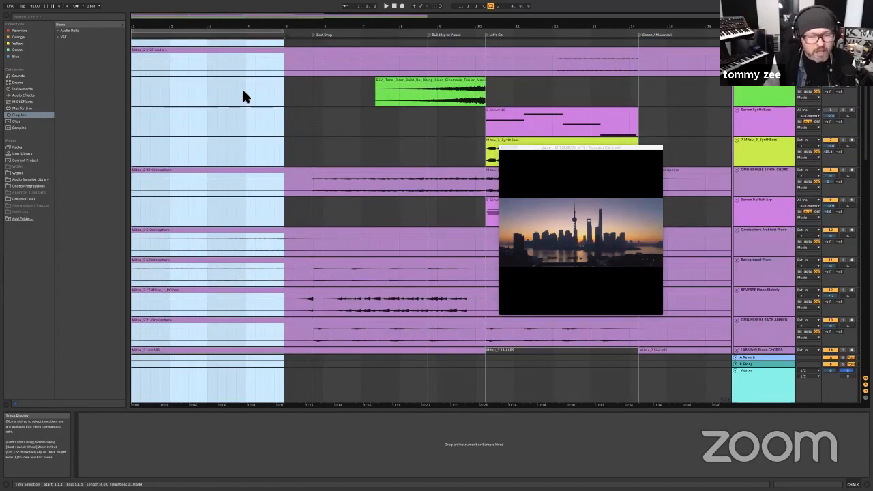
scroll(242, 89, up, 8)
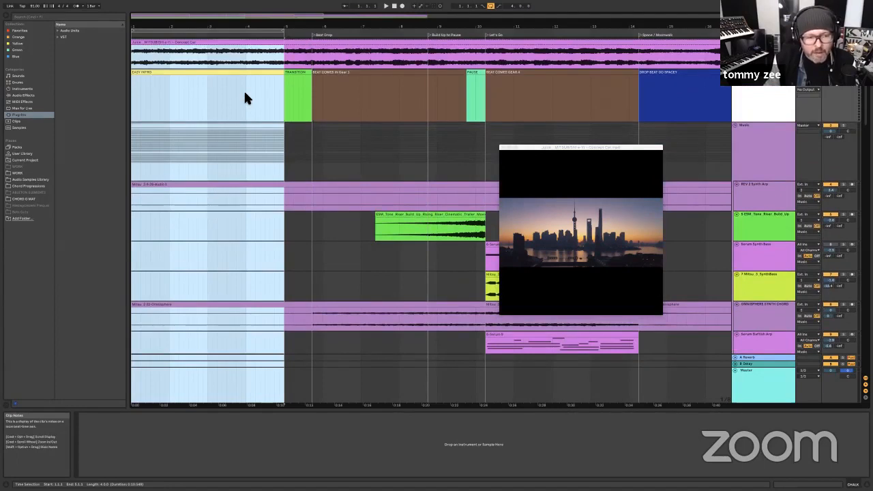
scroll(243, 89, down, 8)
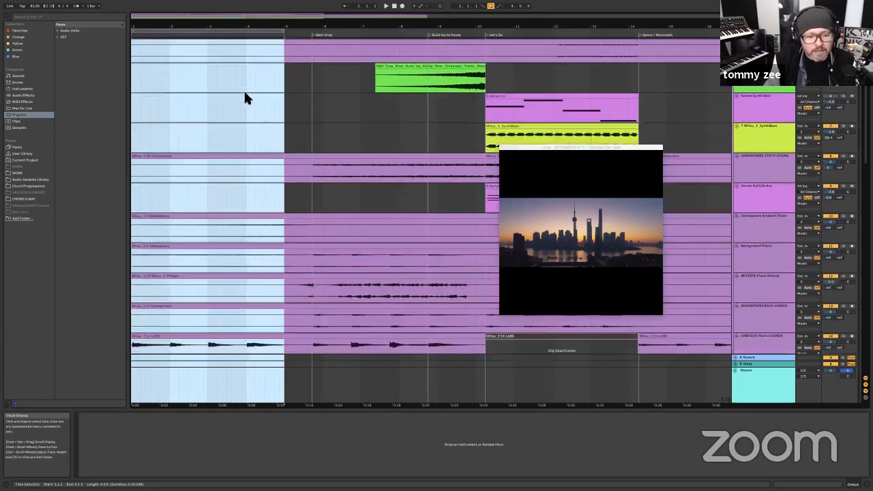
scroll(243, 89, down, 6)
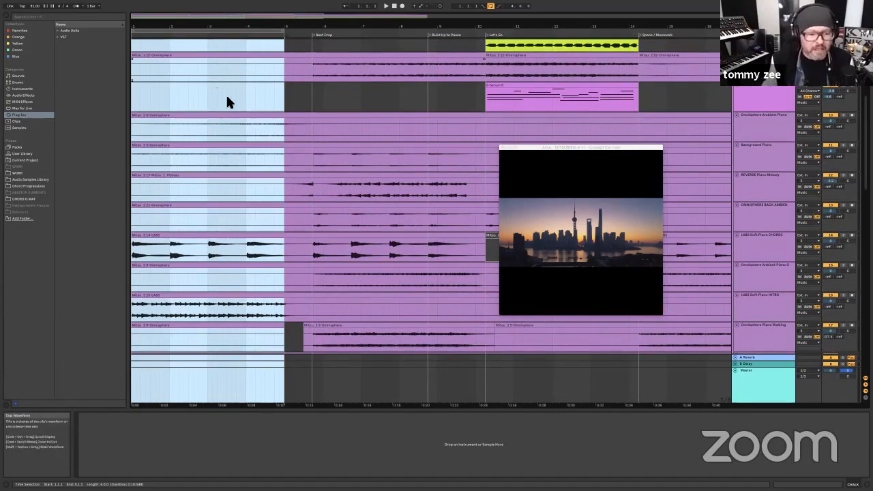
Step: Solo the LABS Soft Piano INTRO track and play its part through the looped EASY INTRO
scroll(229, 98, down, 5)
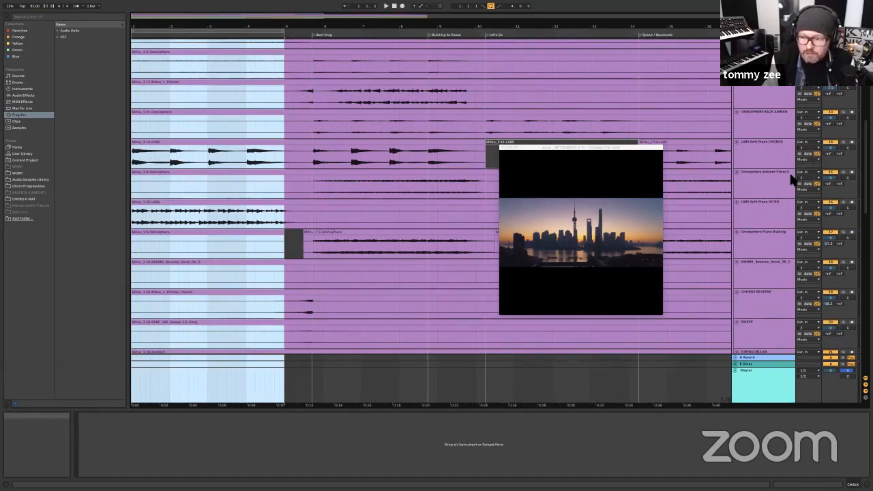
click(755, 145)
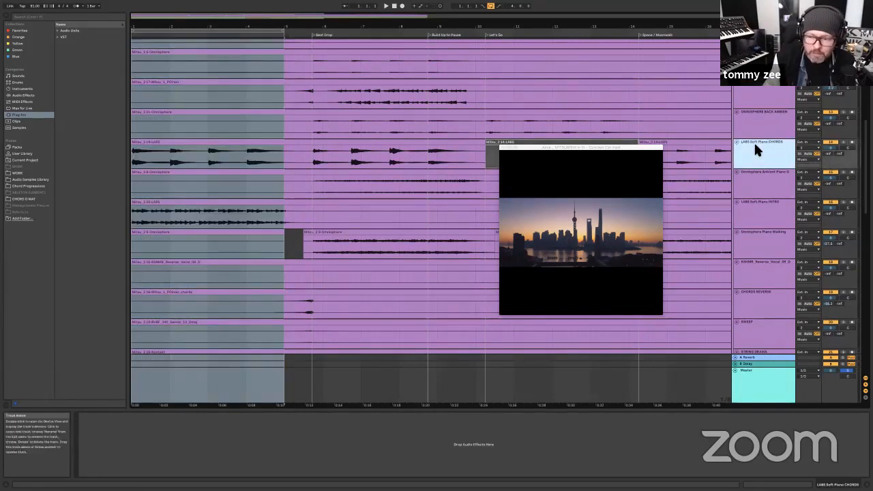
click(844, 145)
click(845, 145)
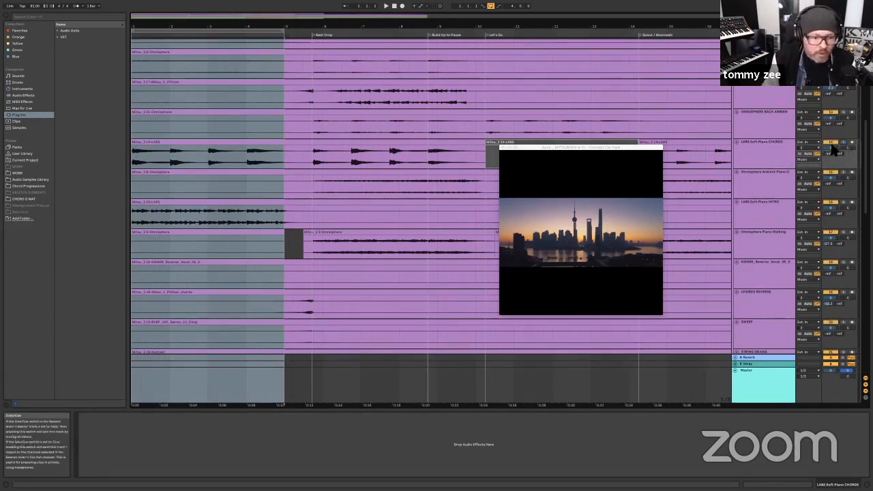
click(163, 212)
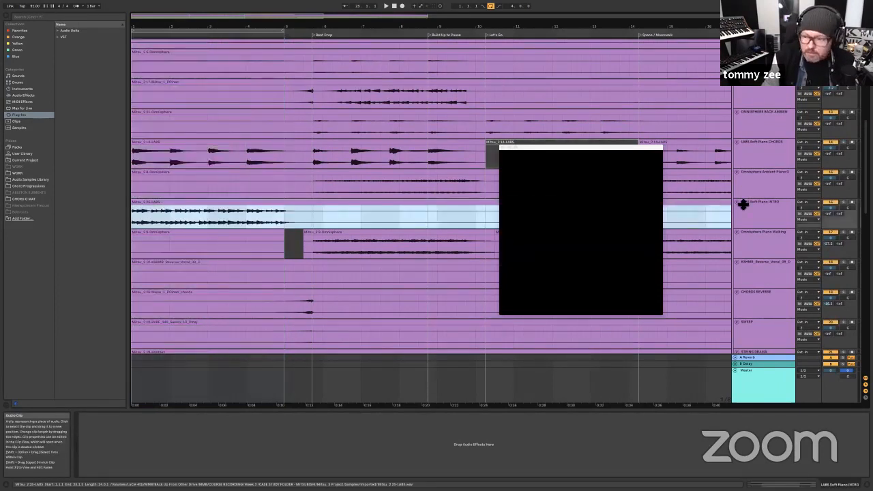
click(844, 203)
key(space)
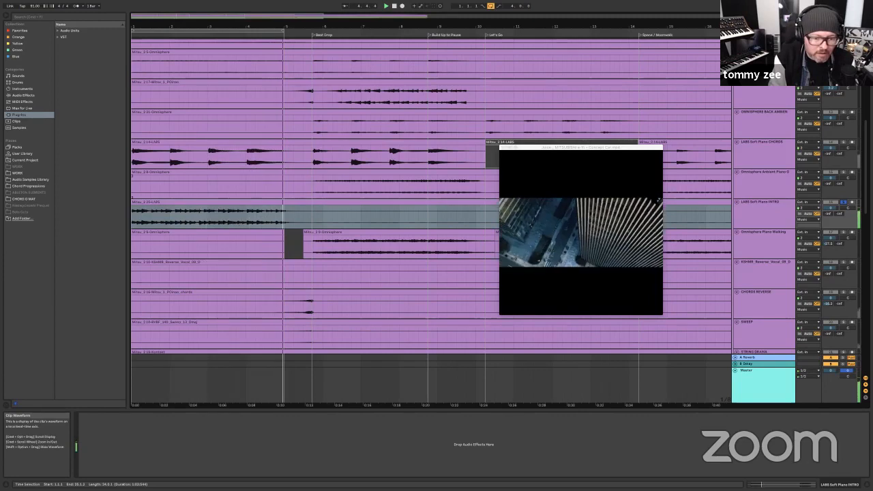
key(space)
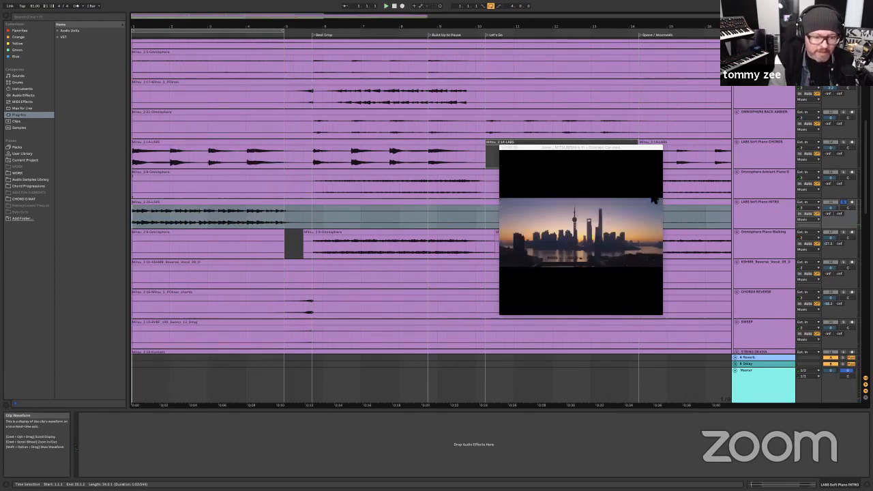
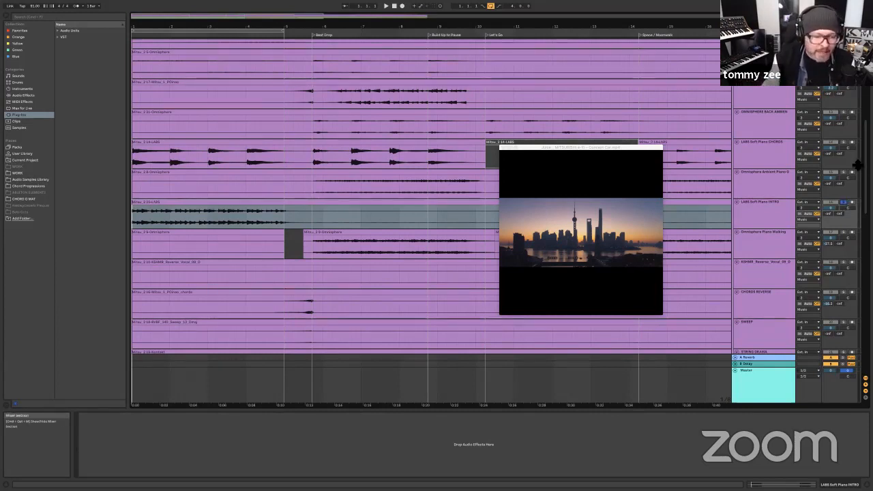
Step: Add LABS Soft Piano CHORDS to the solo and play both piano parts together over the intro loop
click(249, 147)
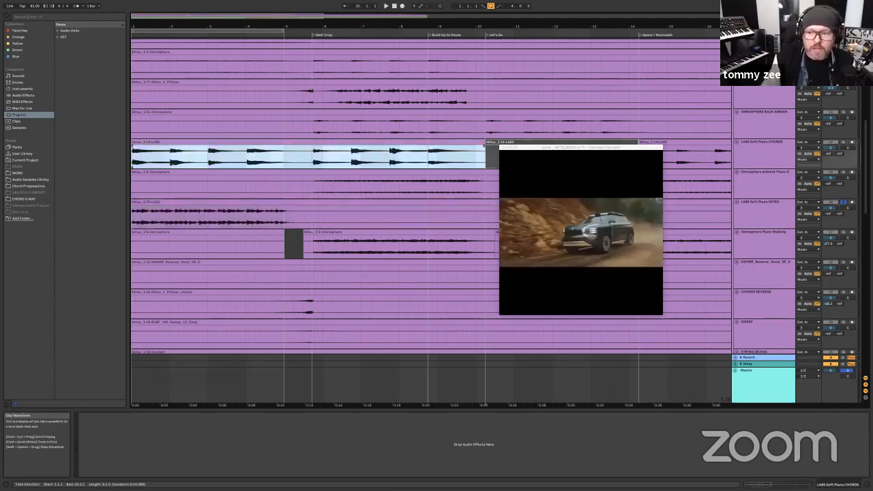
super+click(842, 143)
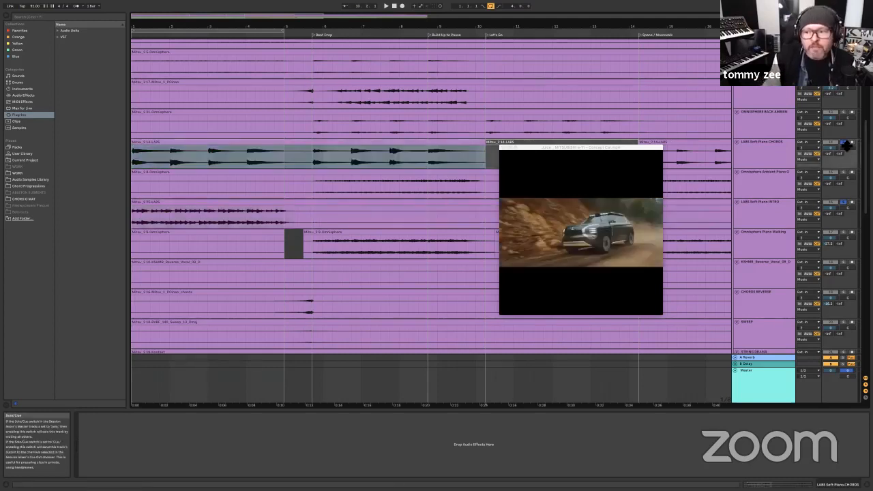
key(space)
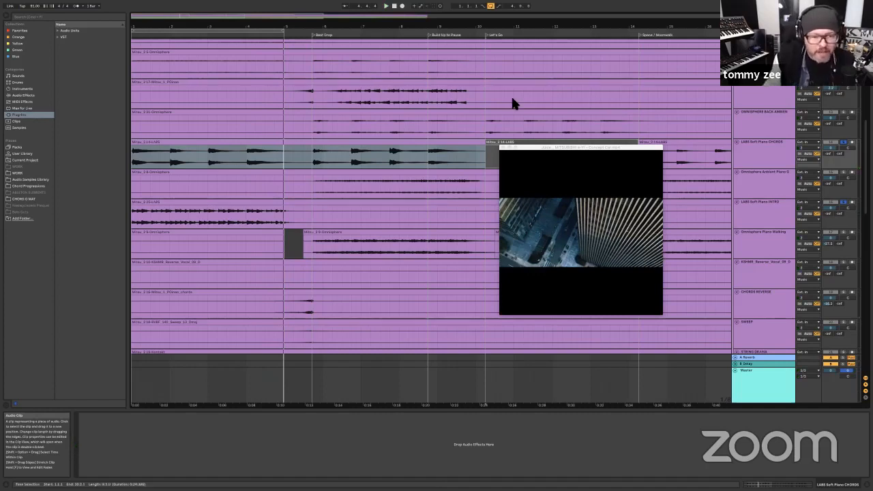
Step: Move the loop to the BEAT COMES IN Gear 1 section, starting at the Beat Drop marker, and select the looped time across all tracks
scroll(204, 86, up, 8)
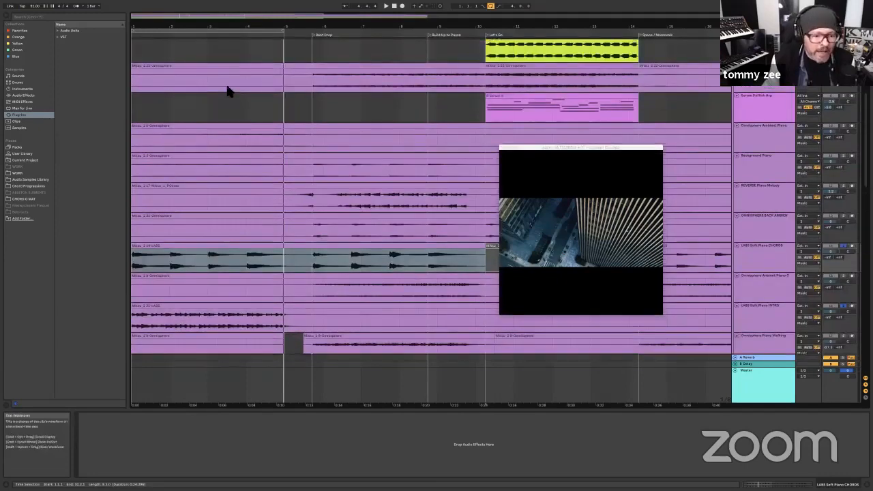
scroll(226, 84, up, 6)
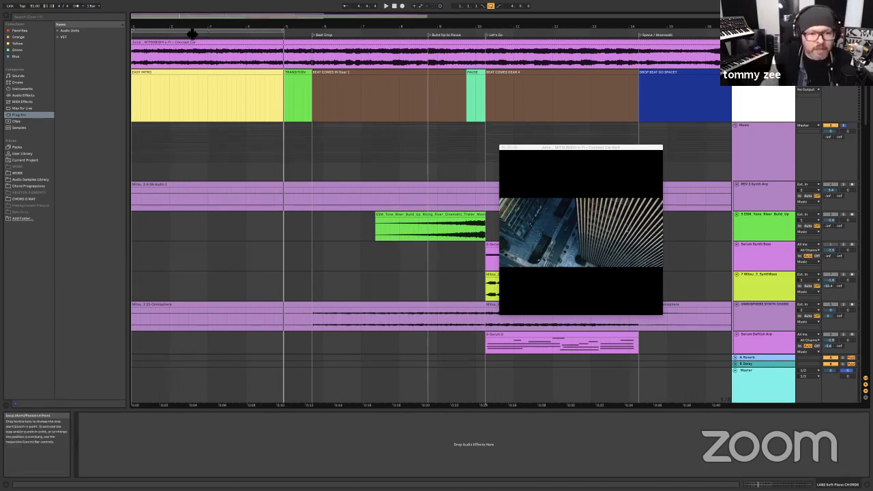
drag(193, 34, 281, 33)
drag(483, 28, 639, 74)
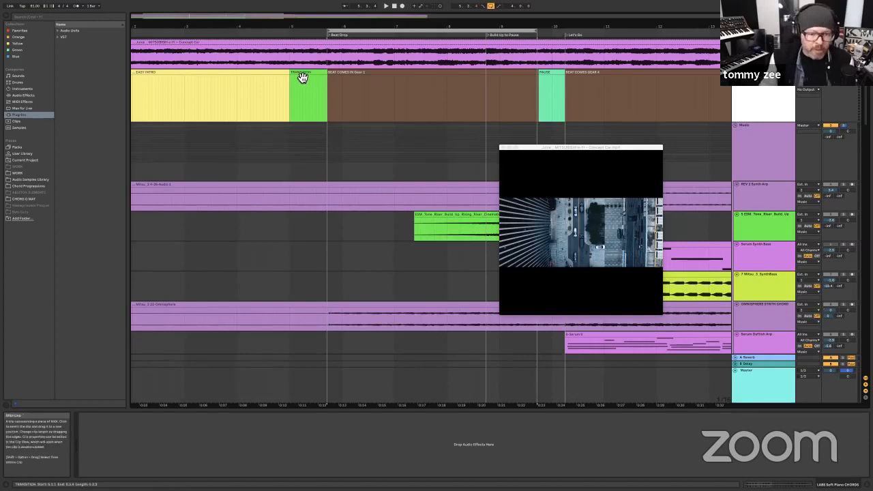
click(376, 33)
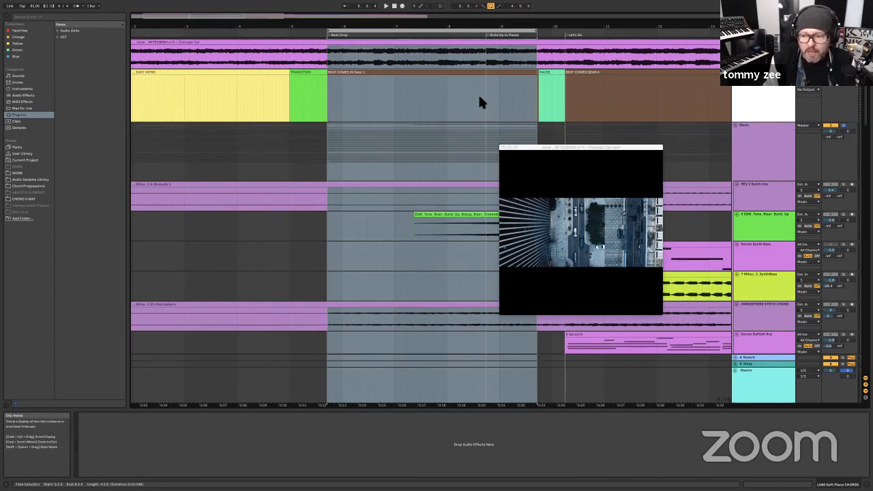
Step: Play the Beat Drop loop and move the video window over the EASY INTRO area to uncover the later clips
key(space)
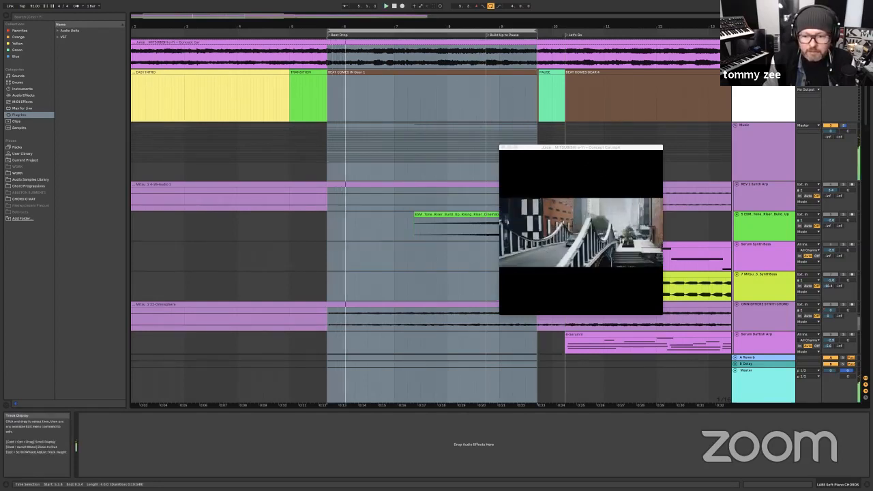
drag(538, 147, 160, 103)
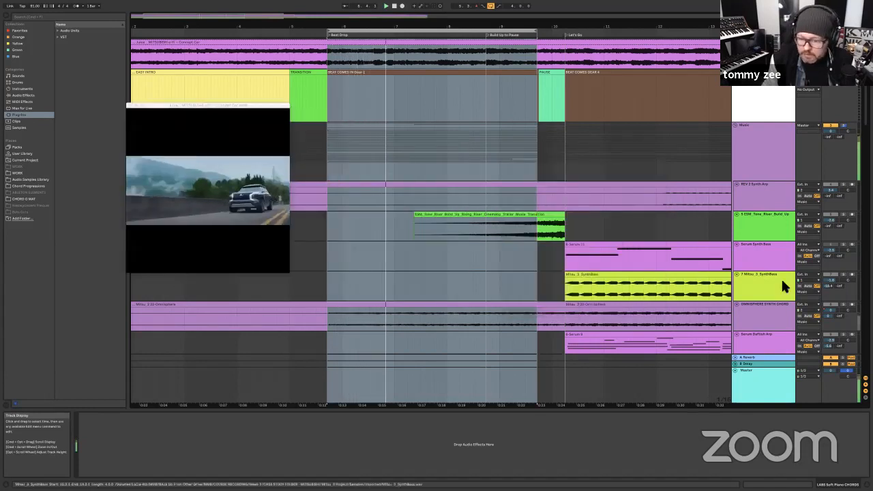
key(space)
Step: Solo the Background Piano track alongside the soloed LABS Soft Piano CHORDS track
click(844, 306)
scroll(630, 188, down, 2)
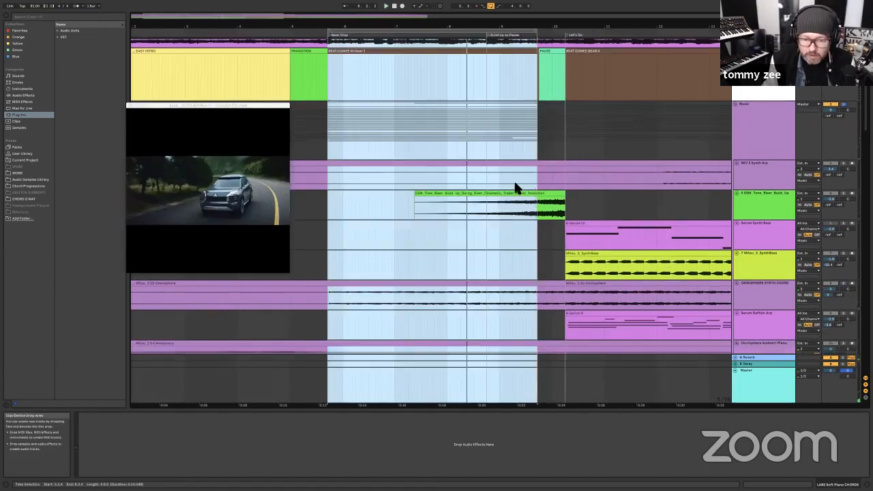
scroll(515, 188, down, 6)
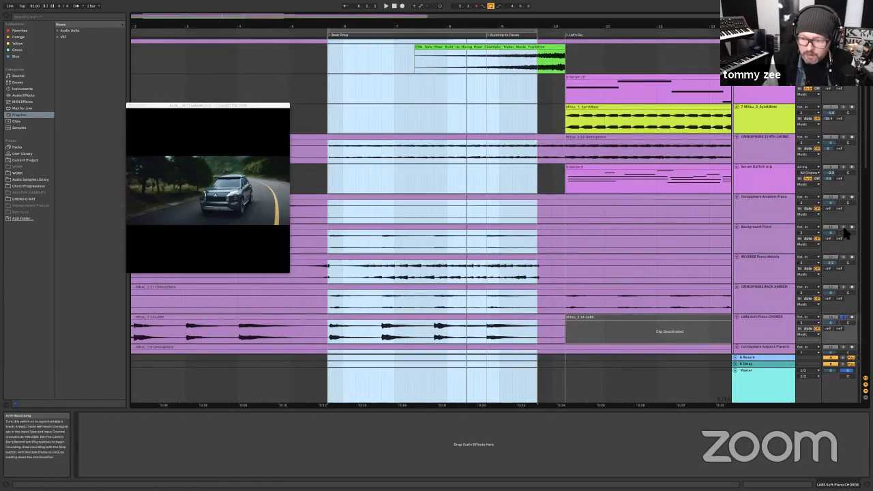
click(844, 227)
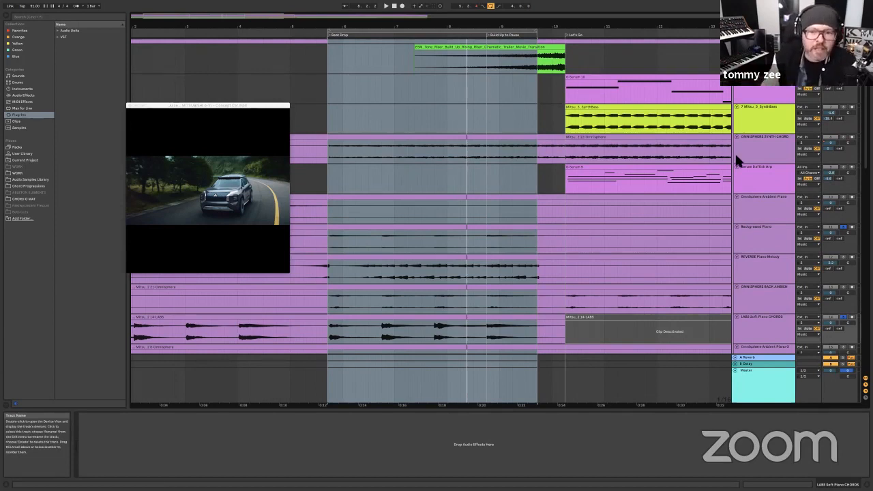
Step: Clear the track solos and play the full mix from the TRANSITION clip into BEAT COMES IN Gear 1
scroll(464, 172, up, 2)
scroll(463, 174, up, 5)
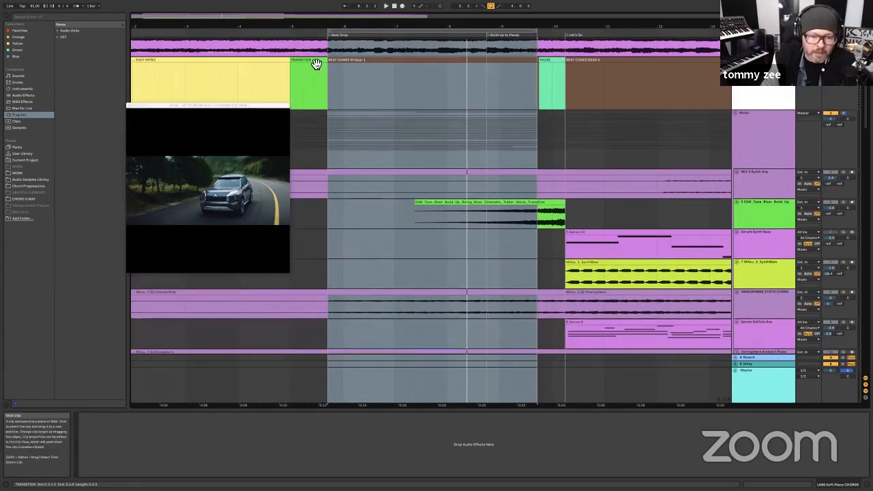
click(315, 64)
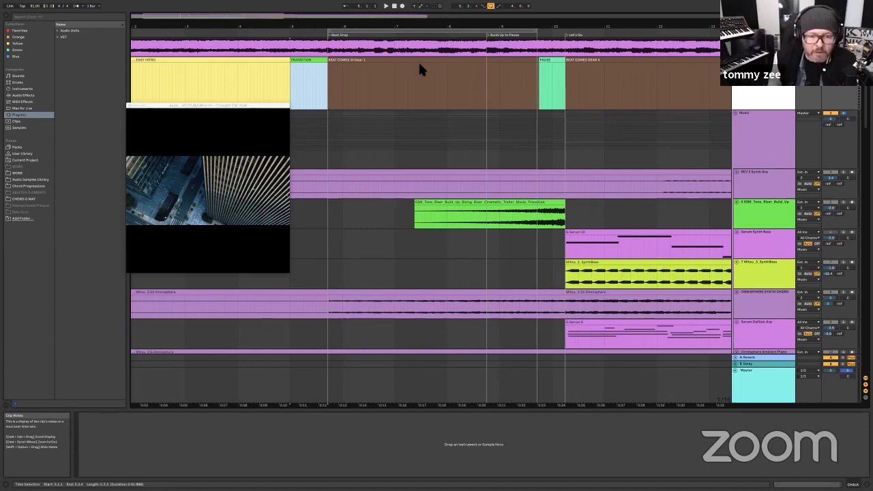
click(844, 113)
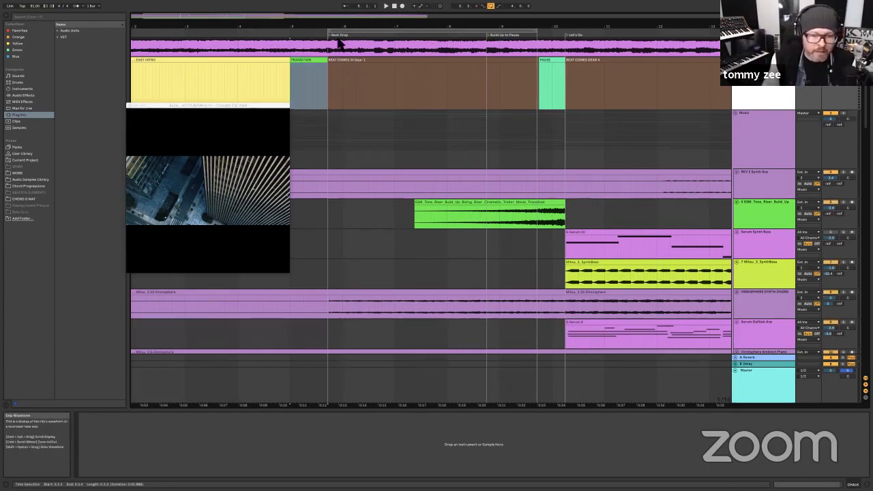
click(280, 34)
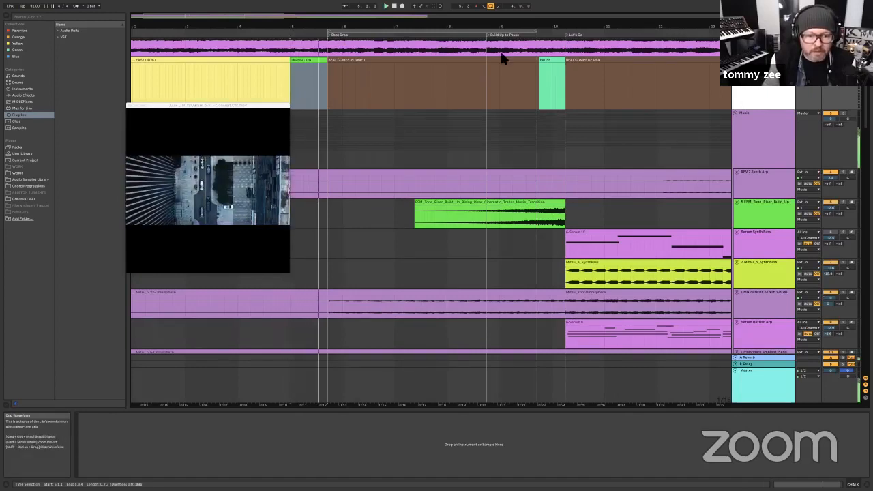
key(space)
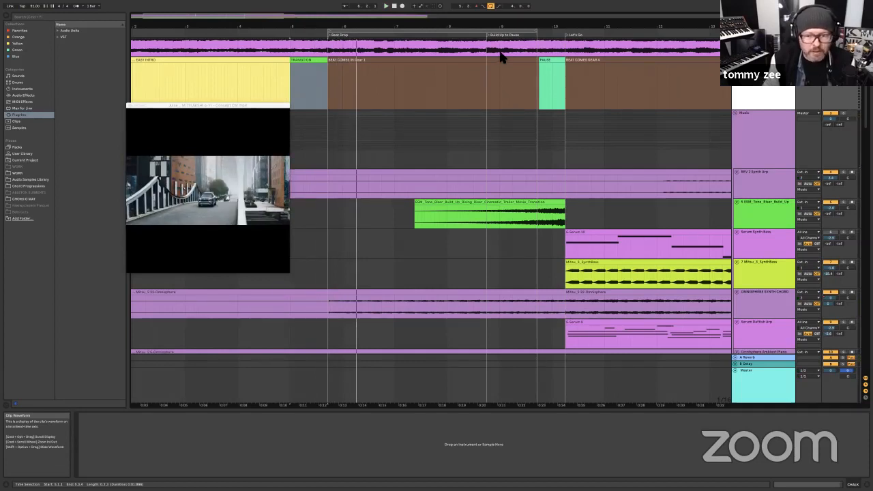
Step: Extend the loop end to the start of PAUSE to cover BEAT COMES IN Gear 1 fully, and select the looped time
drag(438, 30, 386, 60)
click(377, 64)
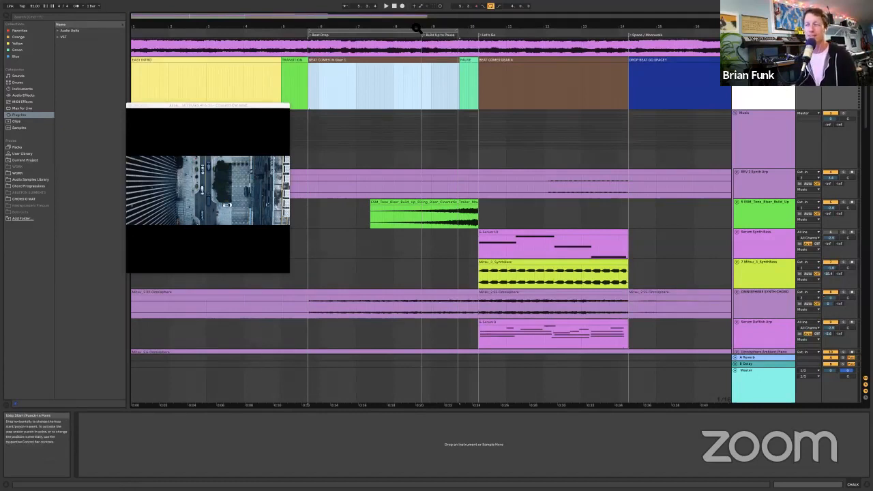
drag(414, 26, 414, 68)
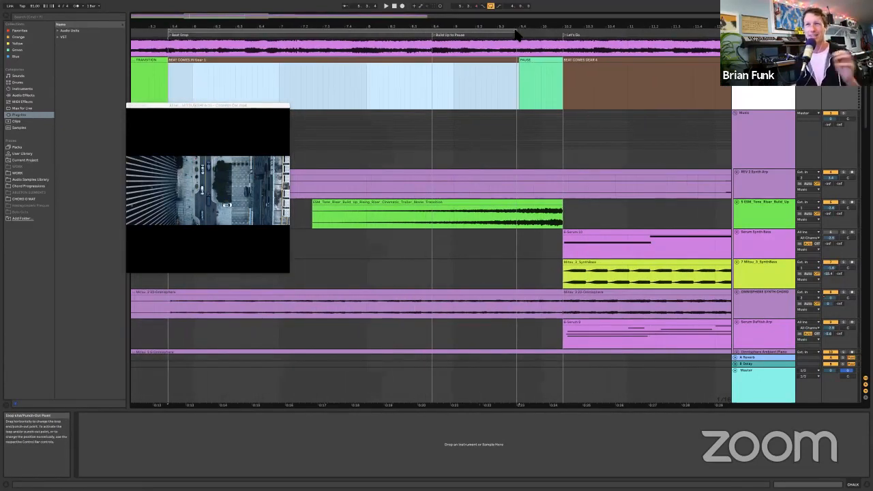
drag(517, 32, 520, 33)
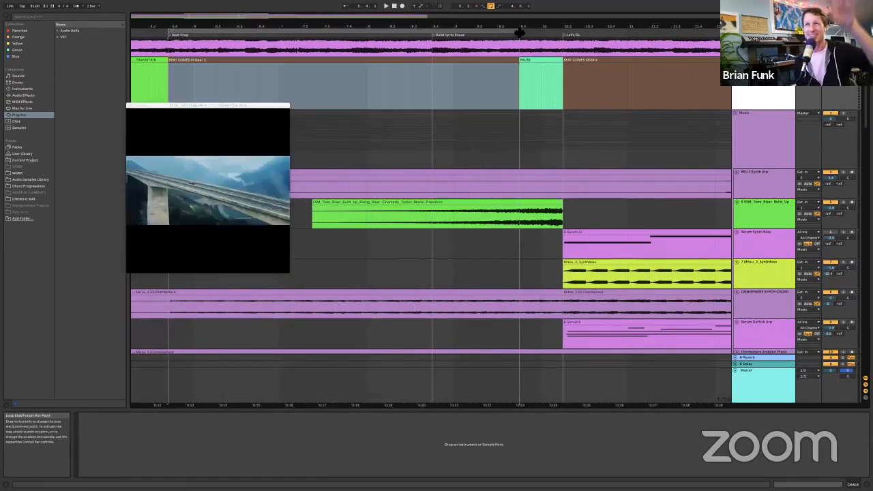
drag(390, 28, 446, 8)
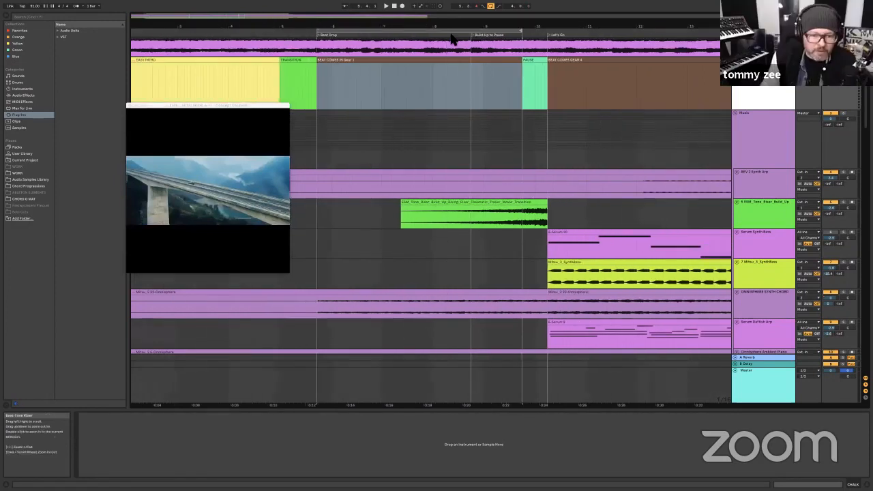
click(383, 31)
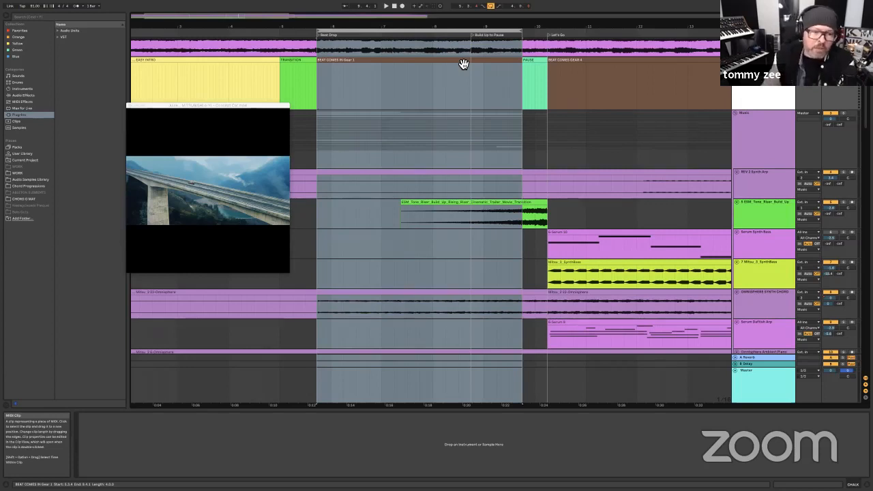
Step: Select the EASY INTRO, TRANSITION, BEAT COMES IN Gear 1 and BEAT COMES GEAR 4 clips in turn to compare the sections' progression
click(246, 68)
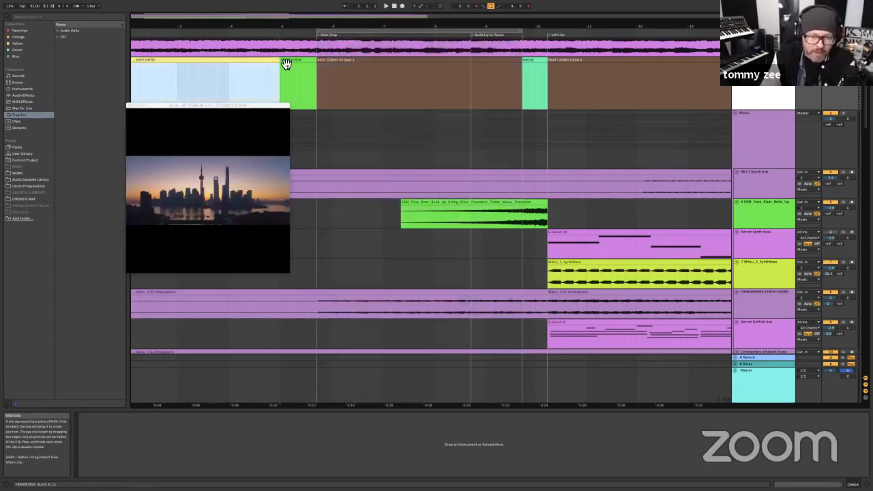
click(301, 65)
click(378, 64)
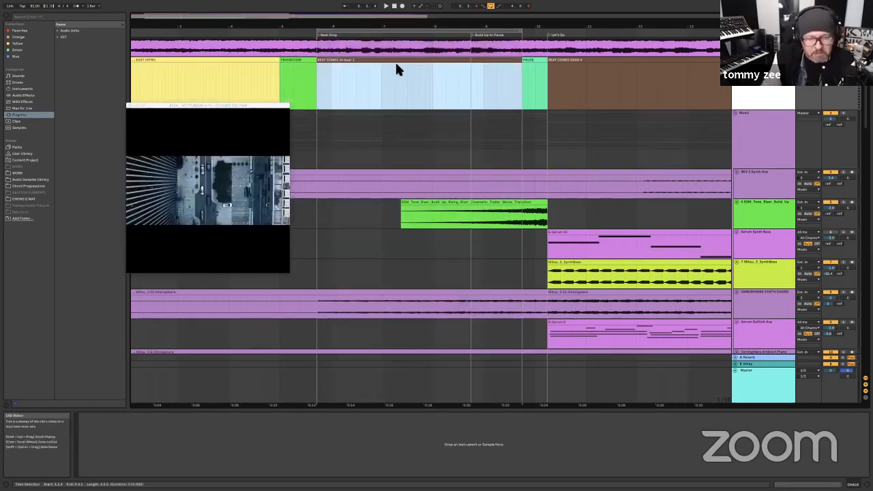
click(576, 76)
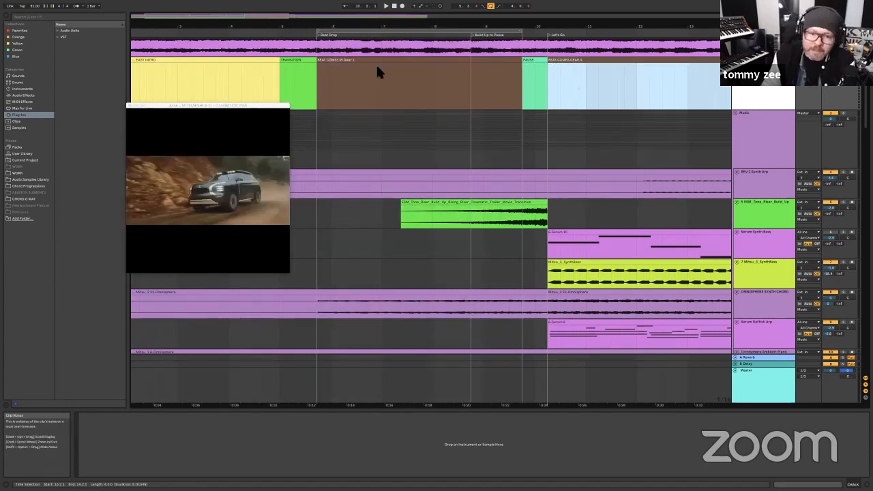
click(430, 102)
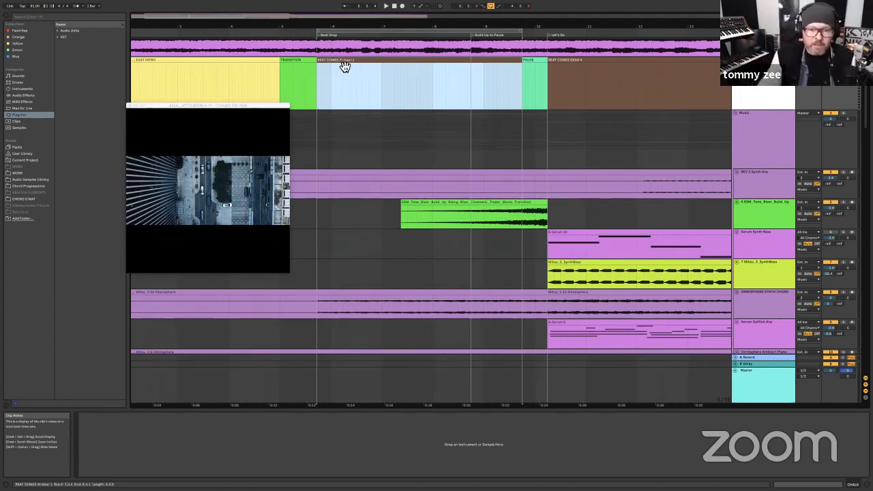
click(263, 63)
click(424, 63)
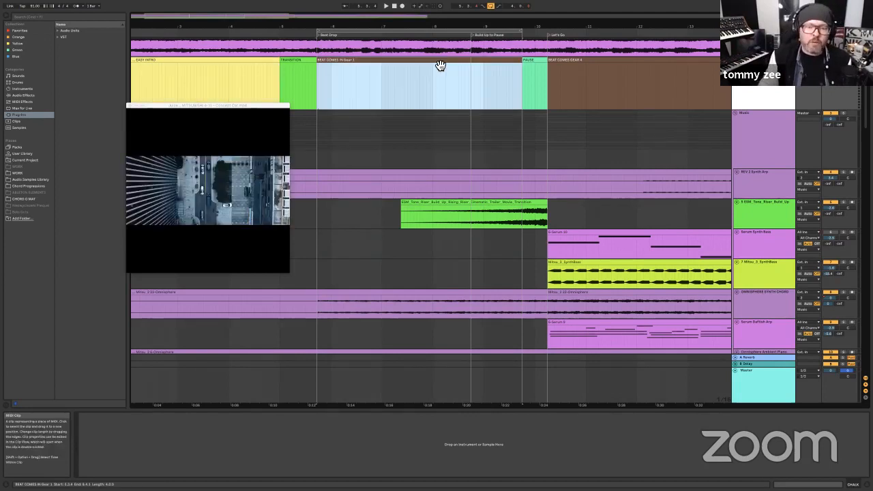
click(594, 68)
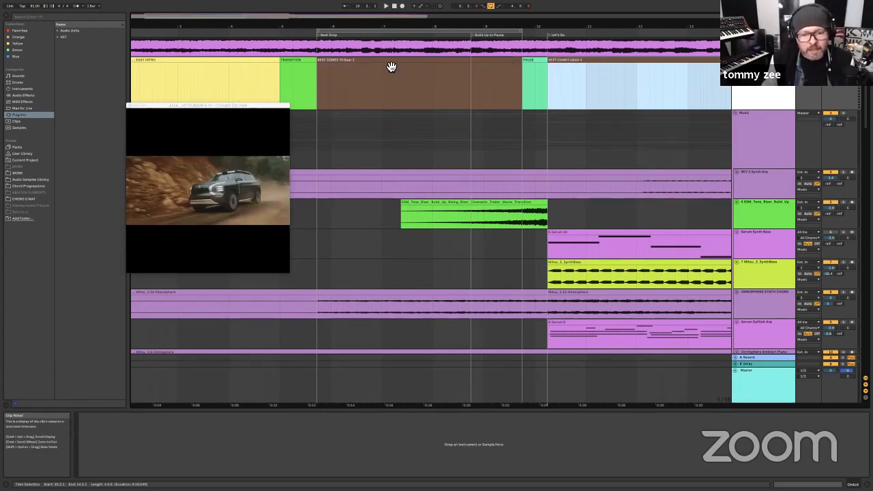
Step: Alternate the selection between the BEAT COMES IN Gear 1 and BEAT COMES GEAR 4 clips to compare the two sections
click(430, 65)
click(614, 64)
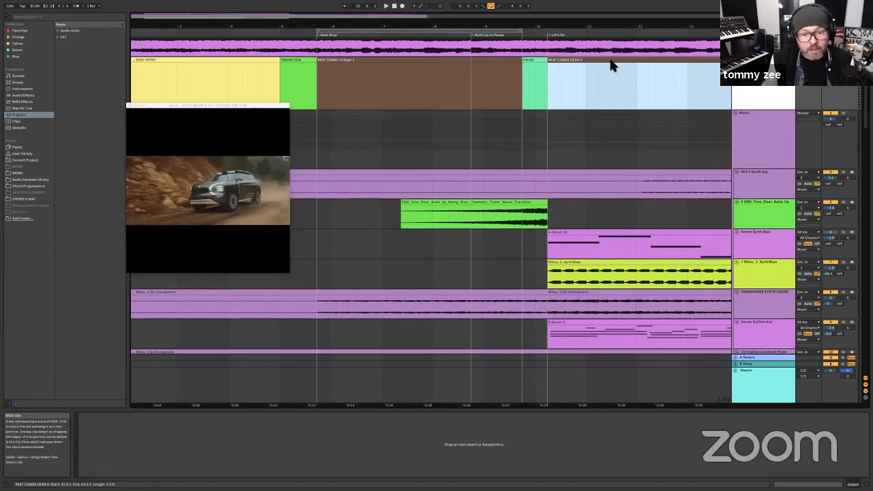
click(396, 67)
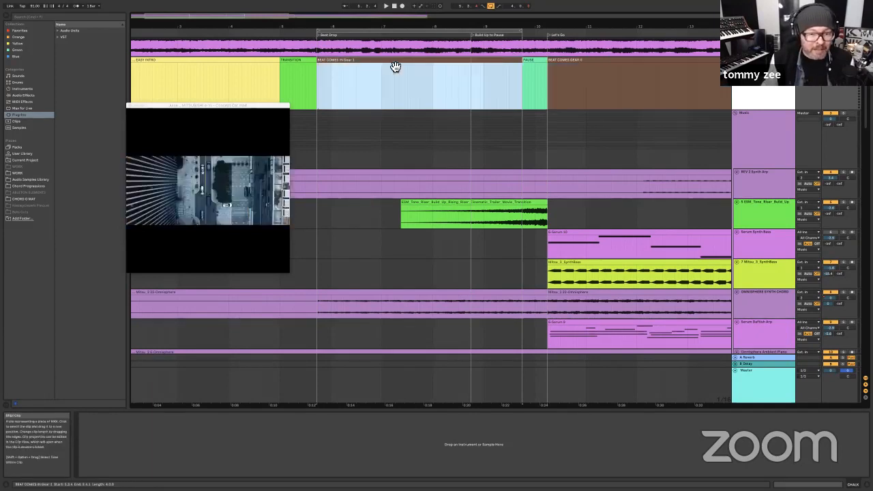
click(592, 64)
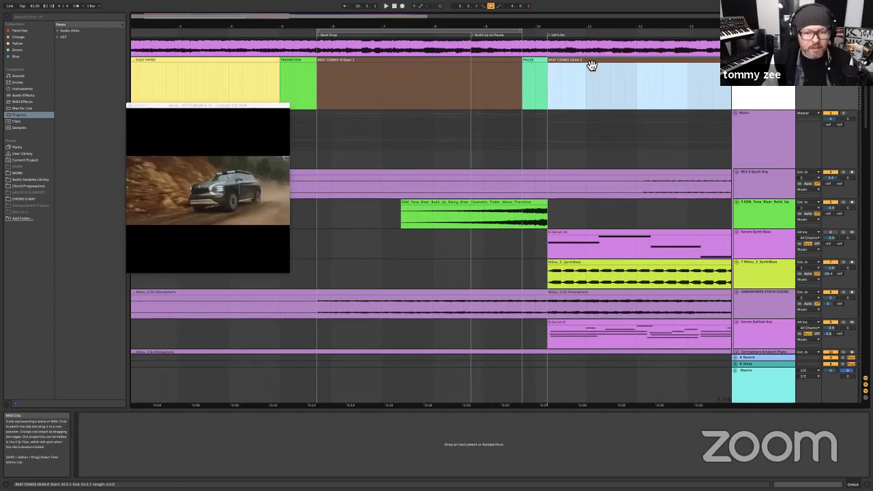
scroll(592, 65, right, 1)
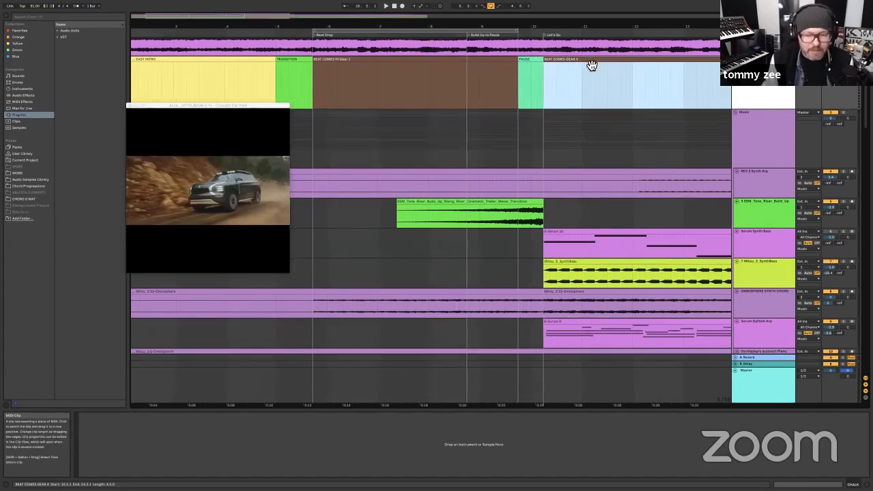
drag(571, 26, 458, 26)
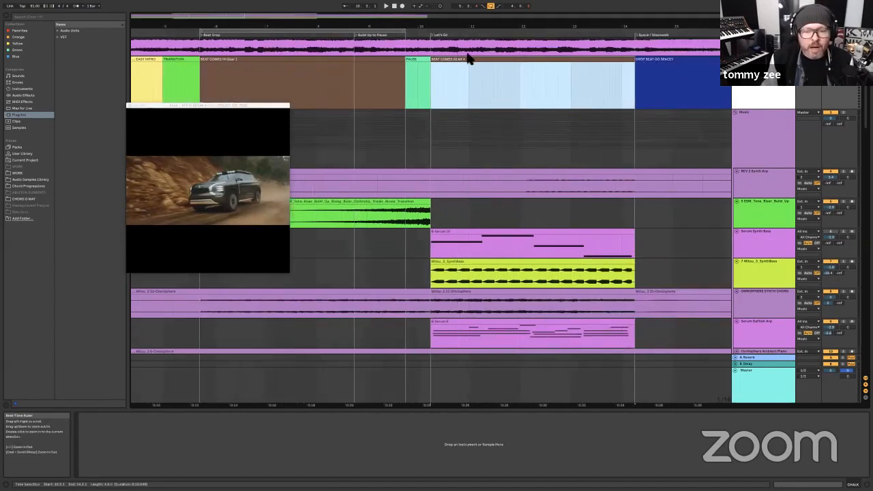
Step: Select the looped time over BEAT COMES IN Gear 1 and play the section from its start against the video
click(360, 65)
click(293, 30)
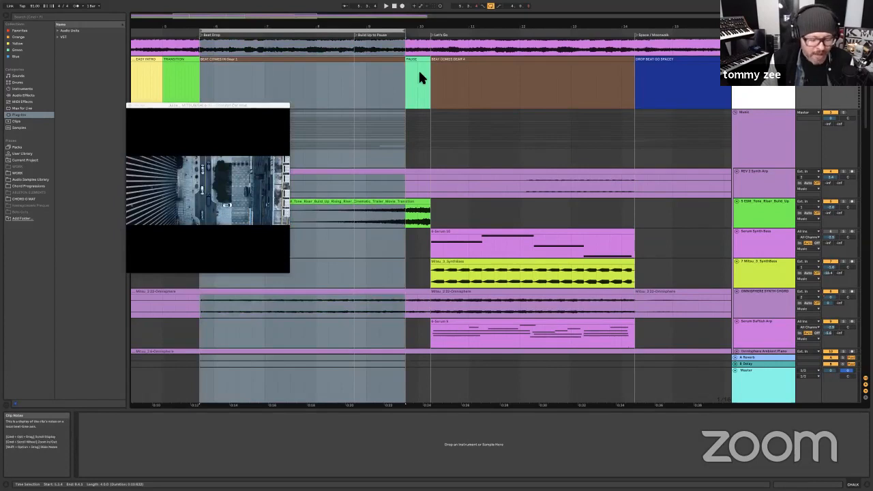
key(space)
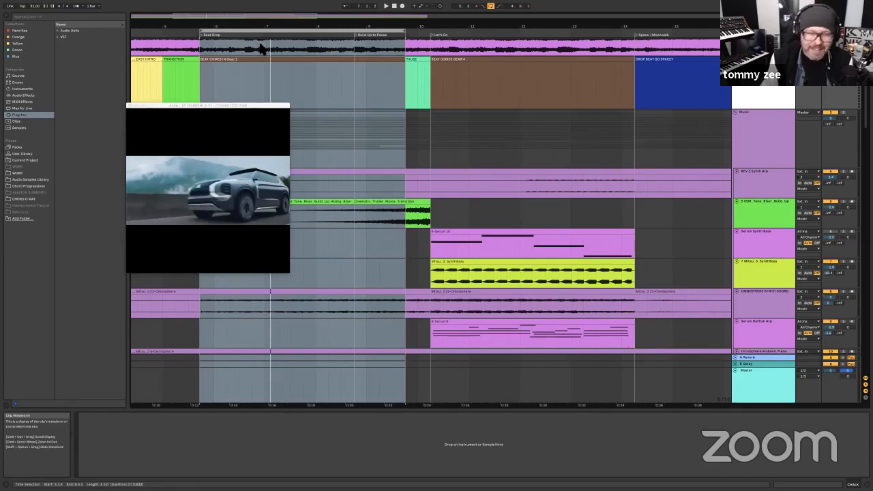
mouse_move(293, 42)
mouse_down()
mouse_move(428, 34)
mouse_move(293, 34)
mouse_up()
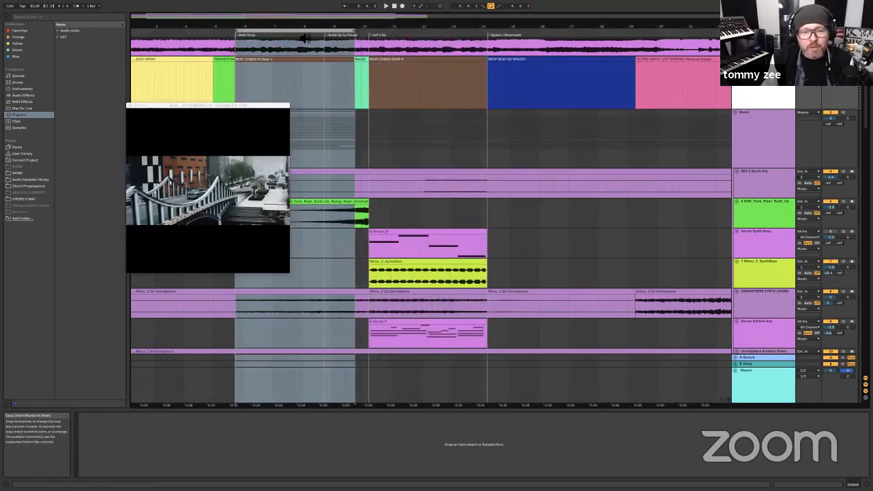
click(321, 66)
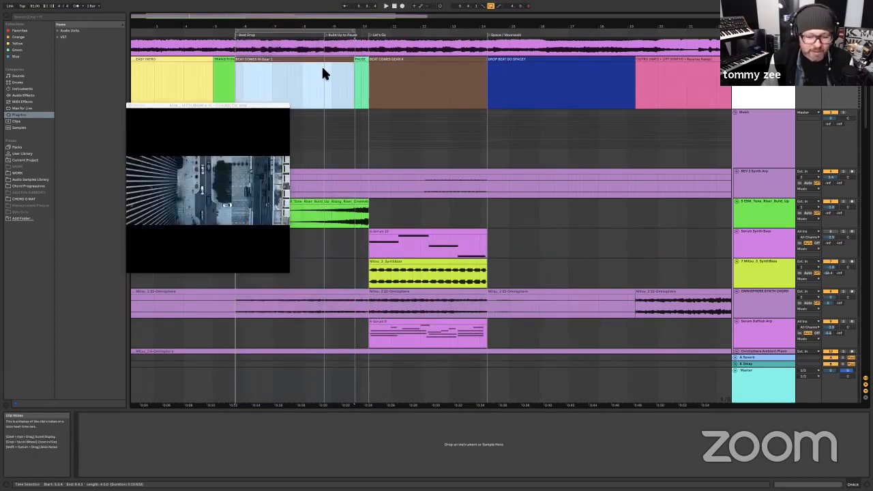
key(space)
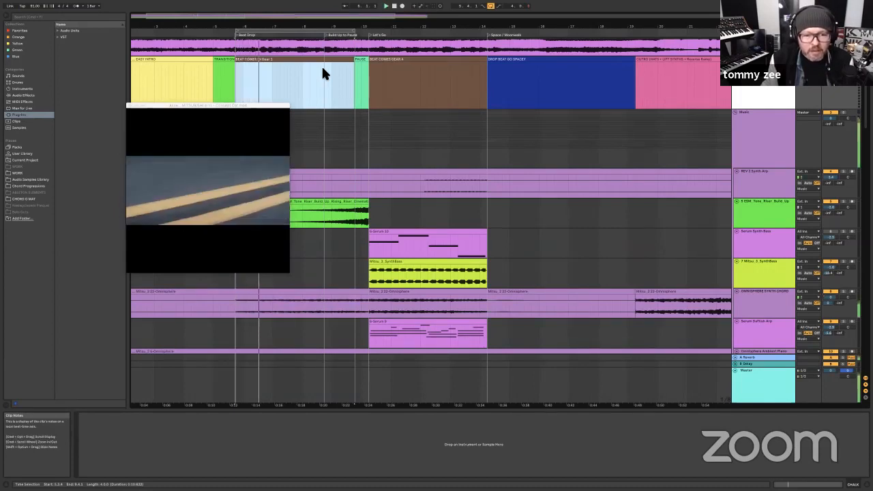
Step: Move the loop over BEAT COMES GEAR 4 and play that section from the start of its clip
drag(296, 31, 432, 35)
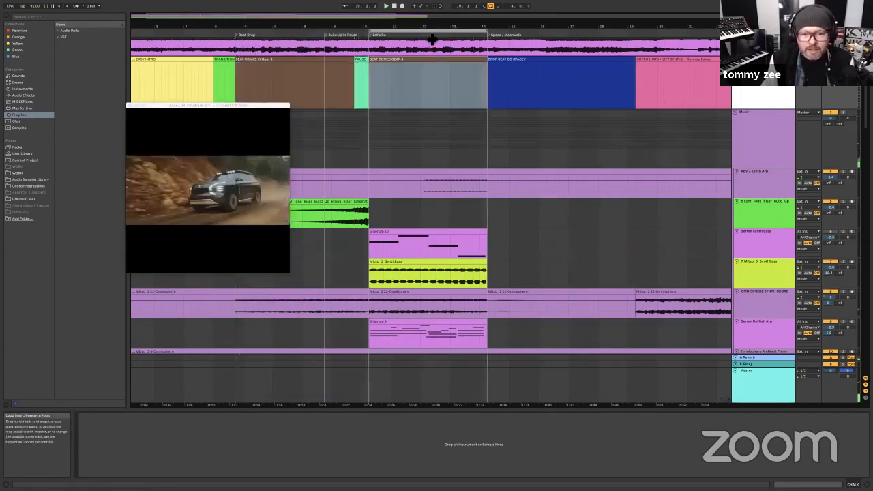
click(429, 61)
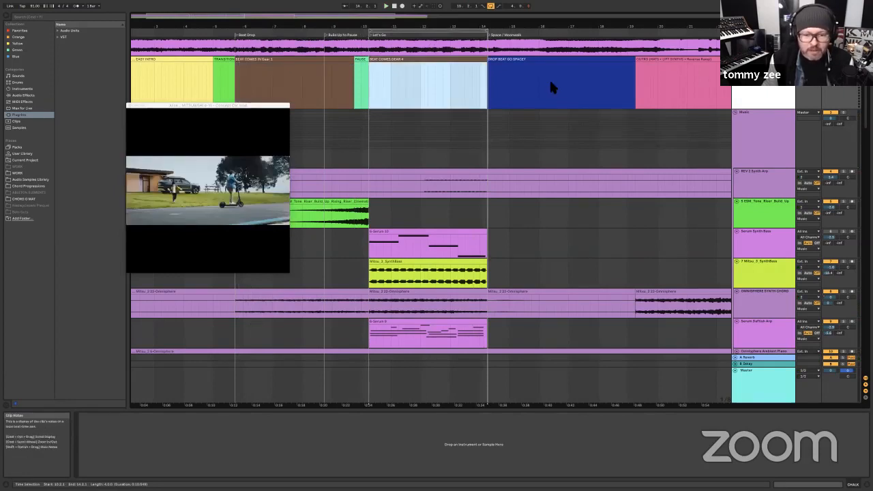
key(space)
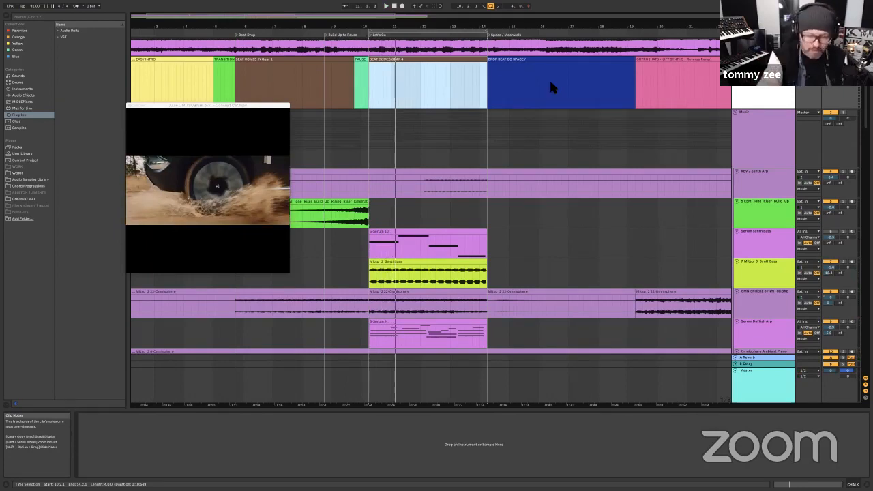
Step: Play BEAT COMES IN Gear 1 and BEAT COMES GEAR 4 in turn to compare their energy
click(272, 59)
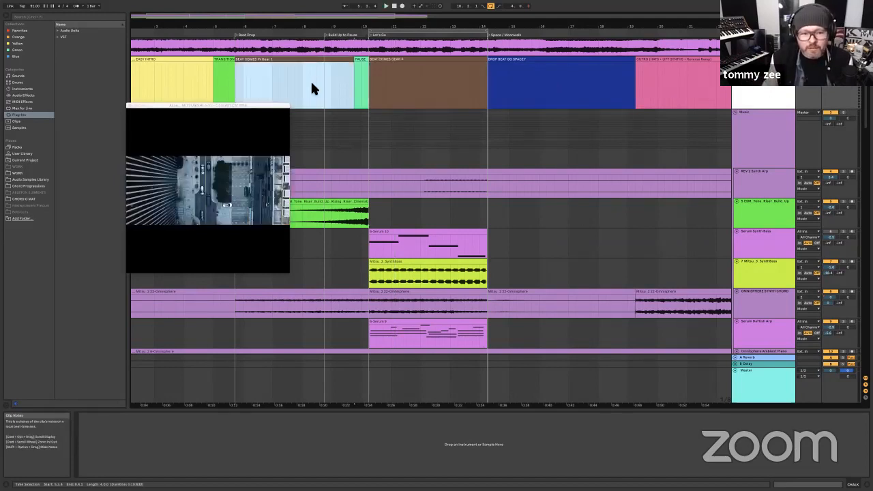
key(space)
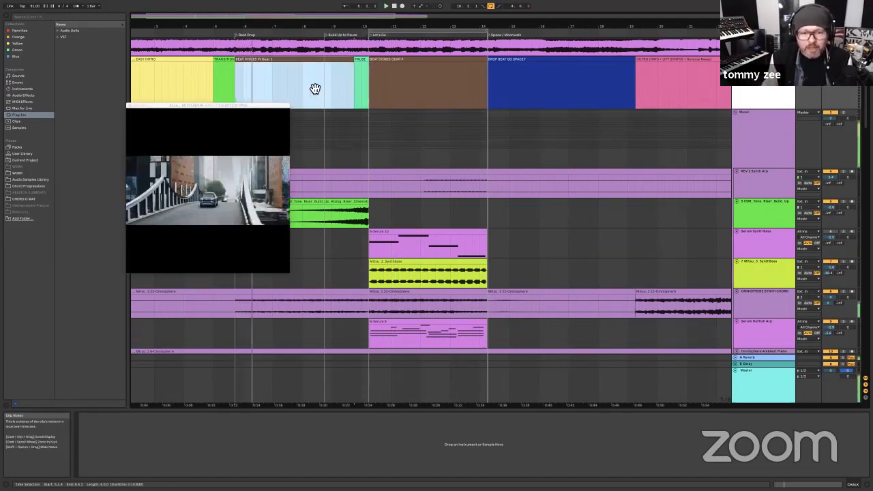
click(454, 34)
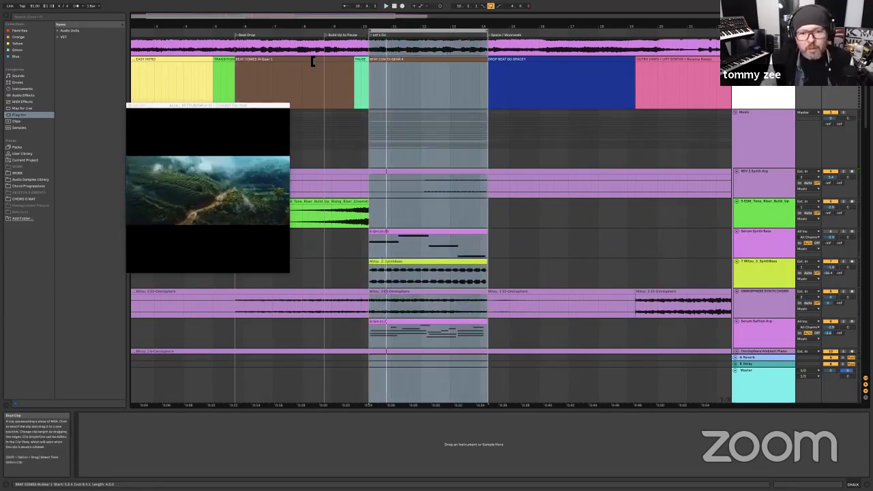
click(405, 64)
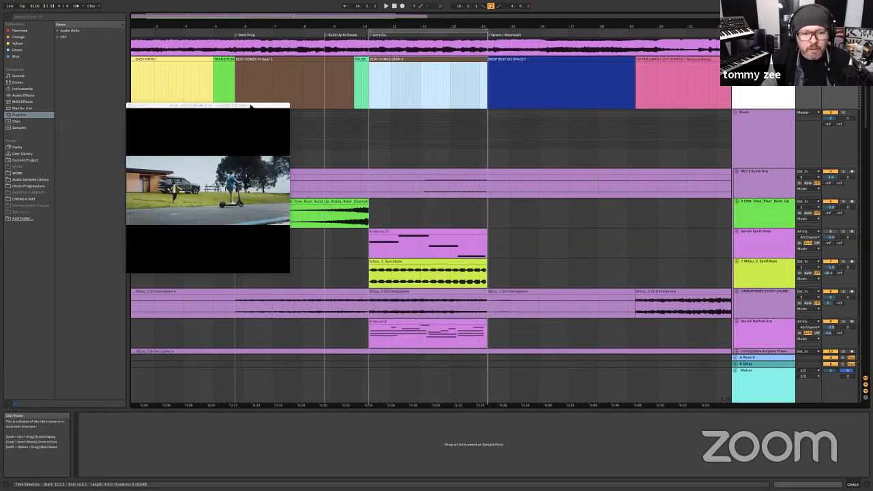
Step: Move the video window down off the upper tracks and return the loop to BEAT COMES IN Gear 1, aligned with the clip's edges
drag(251, 106, 270, 301)
click(288, 62)
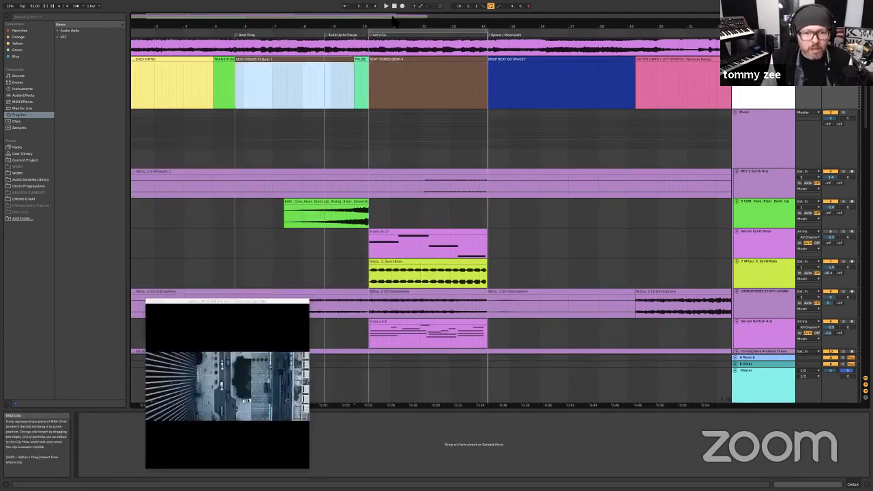
drag(407, 31, 334, 34)
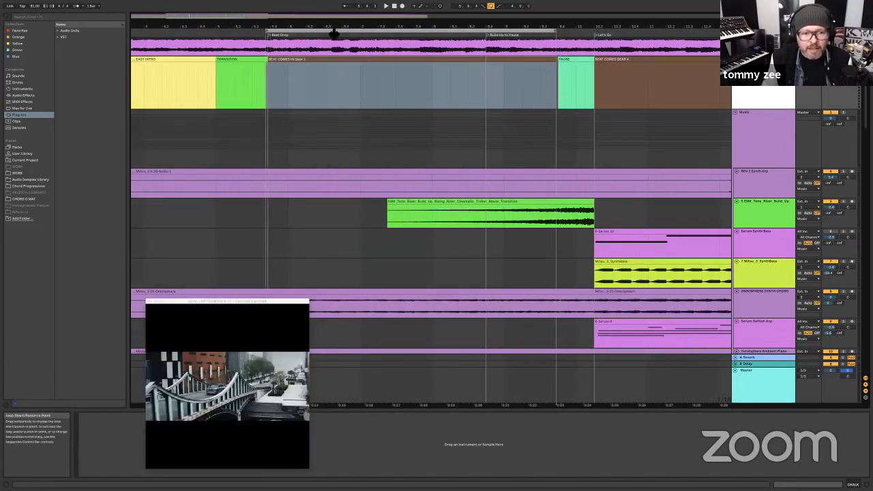
drag(279, 35, 278, 50)
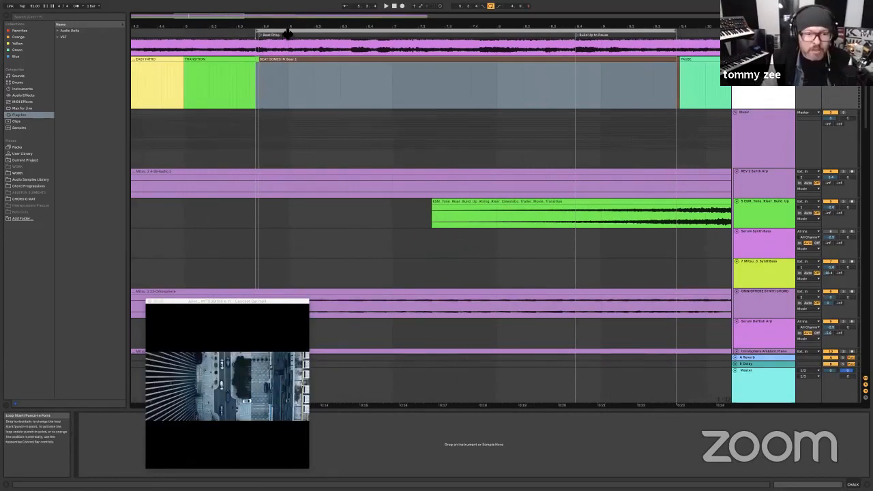
drag(290, 34, 291, 33)
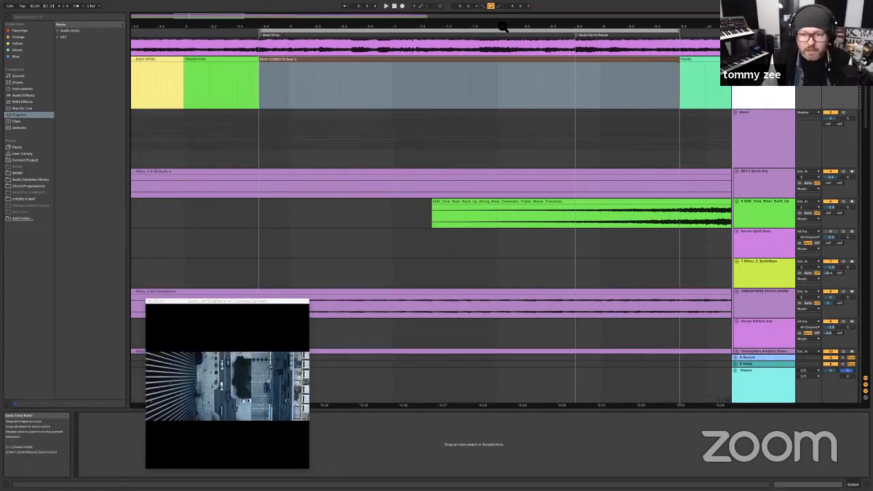
mouse_move(500, 27)
mouse_down()
mouse_move(501, 11)
mouse_move(477, 37)
mouse_move(505, 46)
mouse_move(511, 36)
mouse_up()
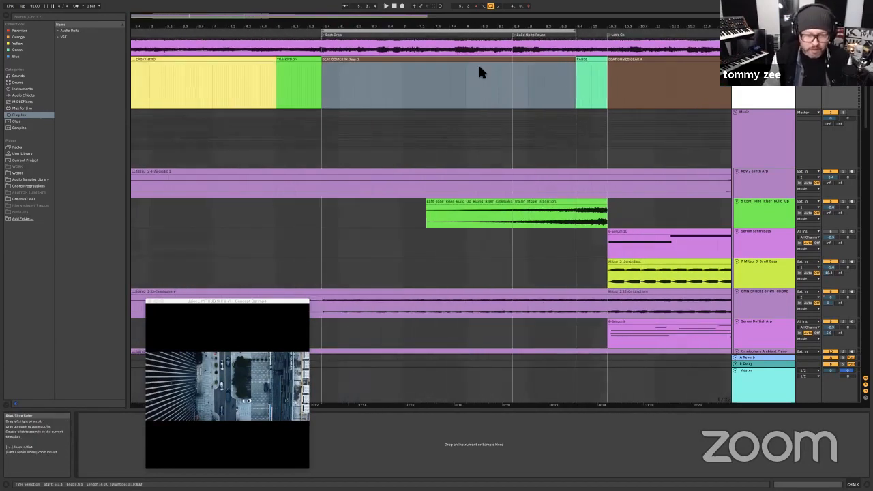
Step: Solo the KICK track and play it through the BEAT COMES IN Gear 1 section
click(448, 126)
scroll(448, 127, down, 2)
scroll(448, 127, down, 1)
scroll(456, 143, up, 3)
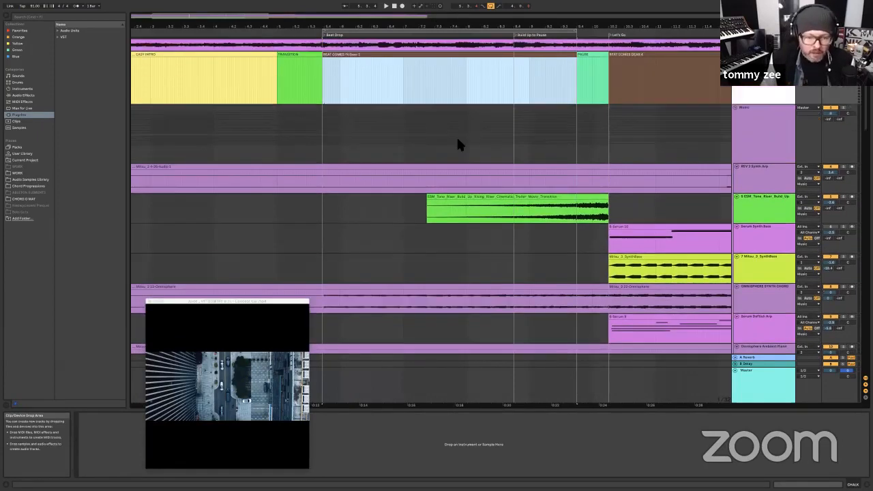
scroll(401, 132, down, 15)
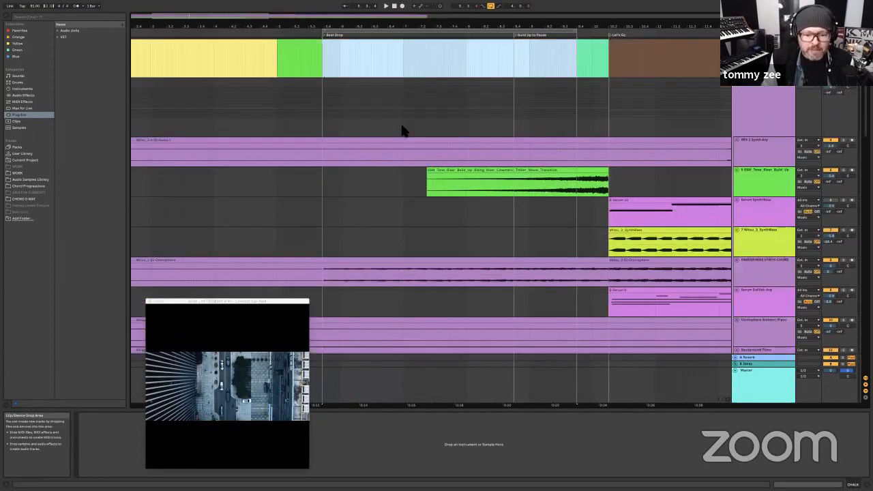
scroll(402, 132, down, 5)
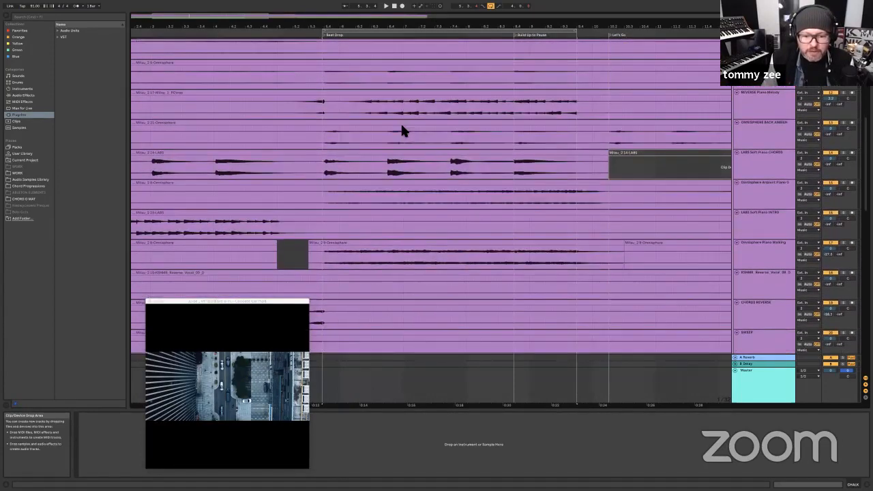
scroll(577, 148, down, 10)
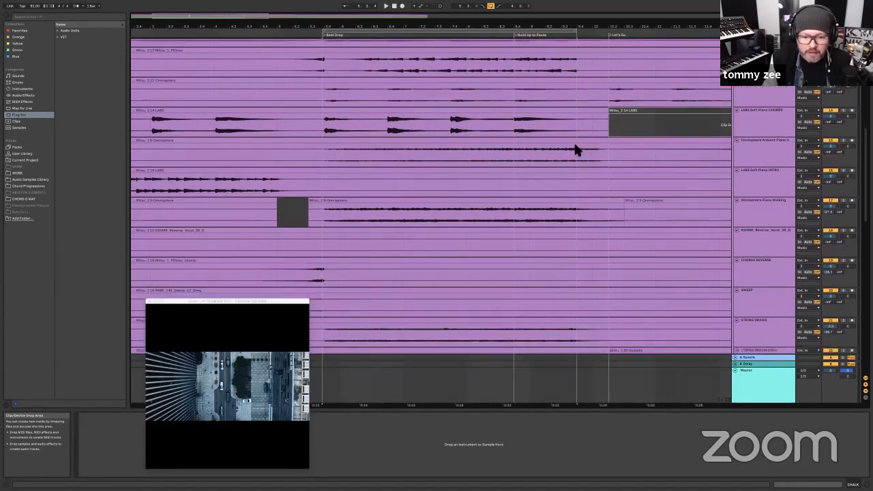
scroll(575, 147, down, 8)
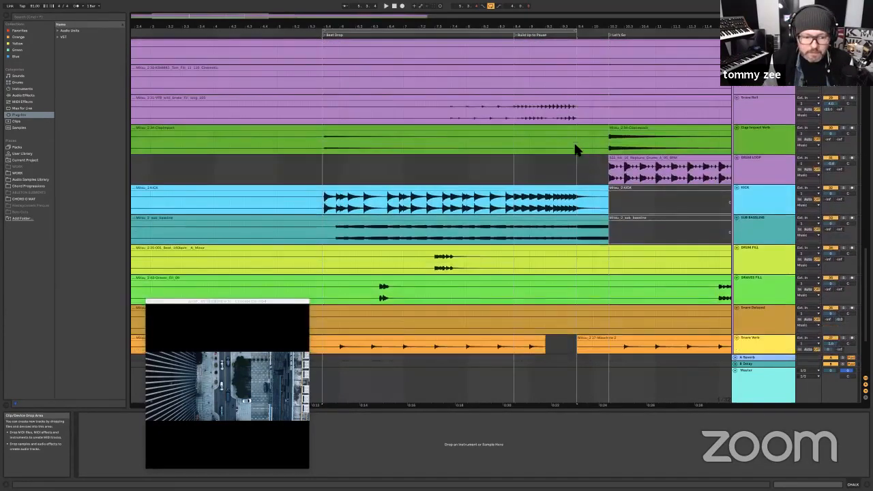
click(842, 185)
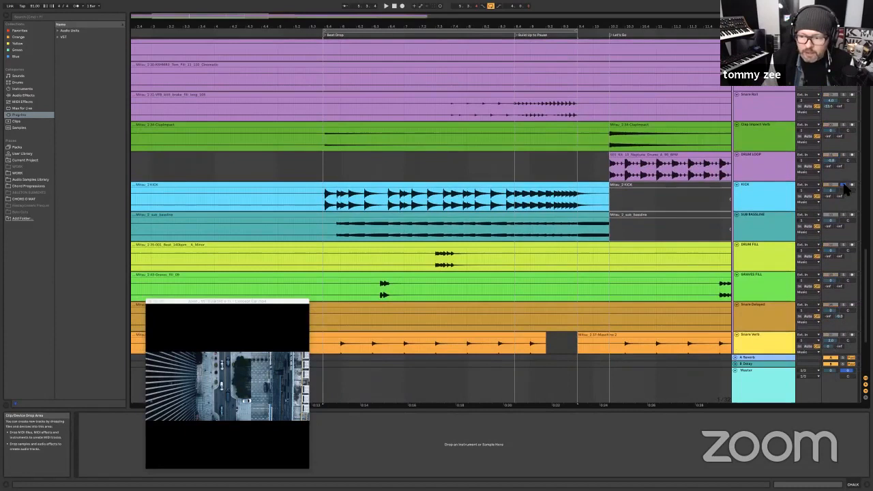
key(space)
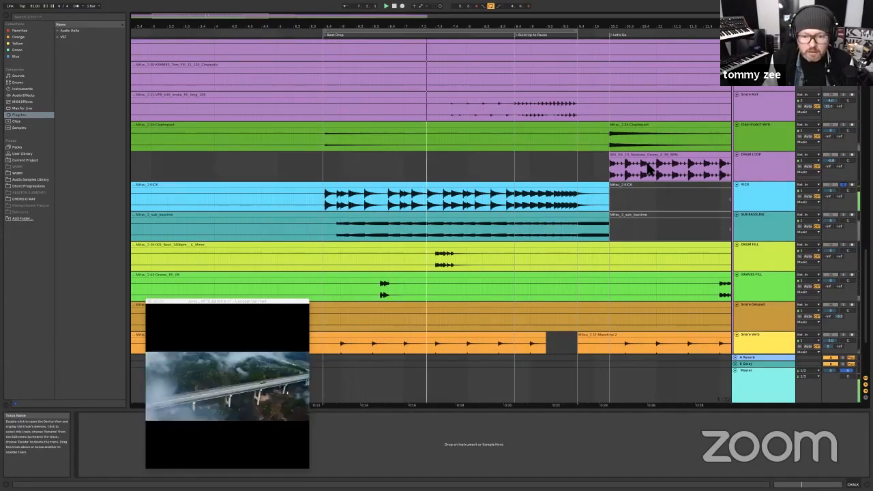
Step: Solo the DRUM FILL and GRAVES FILL tracks one at a time, playing each from just before its fill
scroll(650, 169, down, 3)
scroll(651, 169, down, 1)
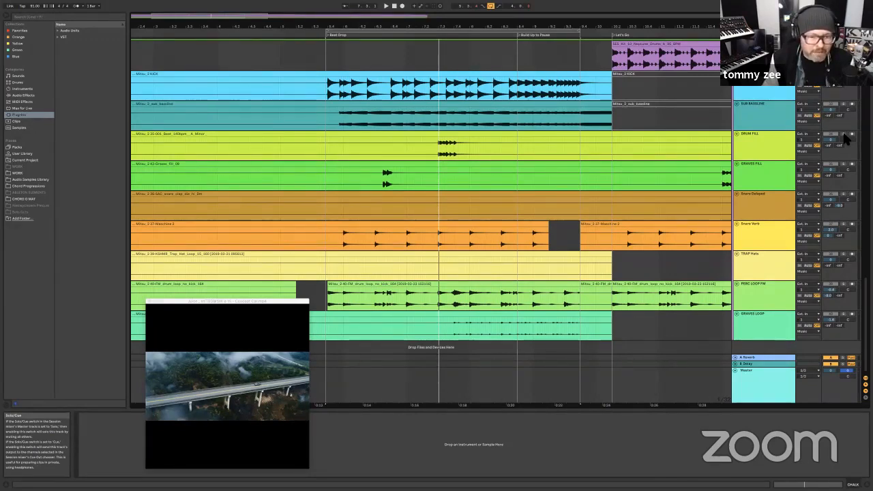
click(843, 135)
key(space)
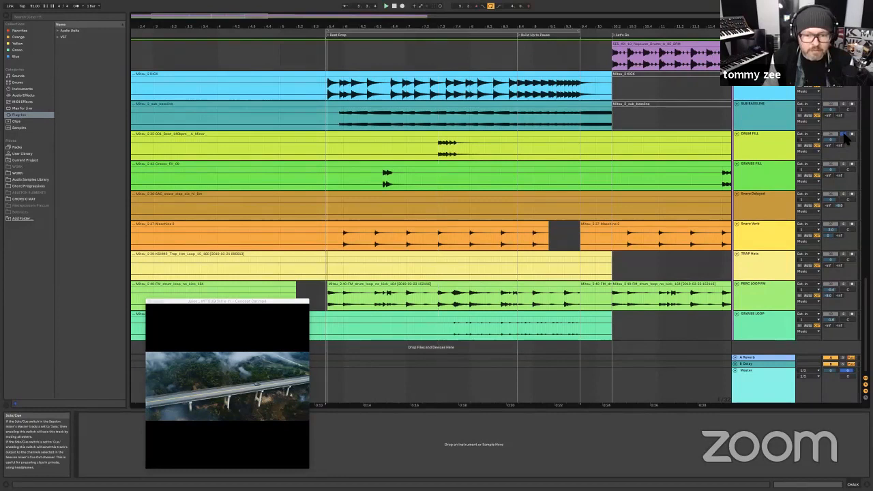
click(432, 150)
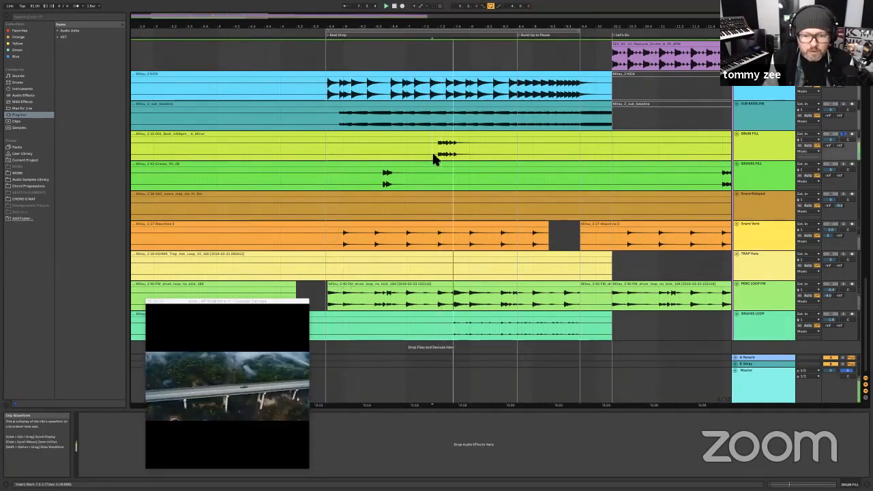
click(382, 181)
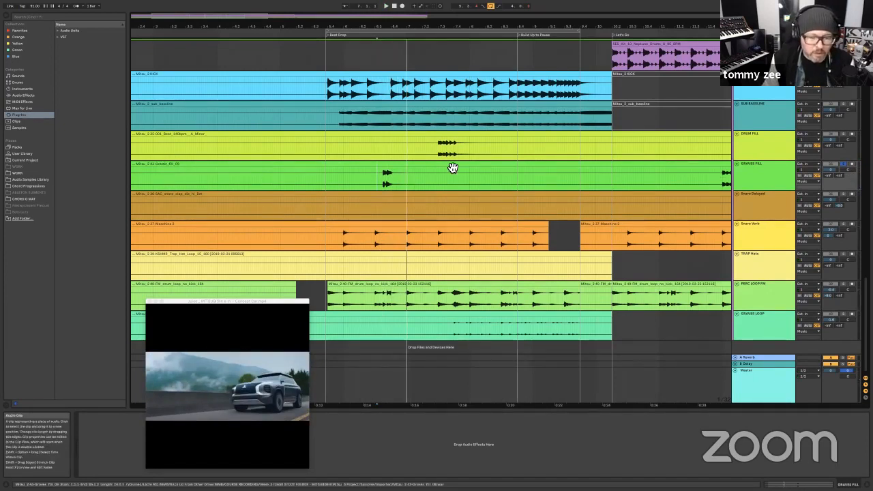
Step: Solo the Snare Verb track and play it within the looped beat section
scroll(447, 164, left, 1)
scroll(448, 164, down, 1)
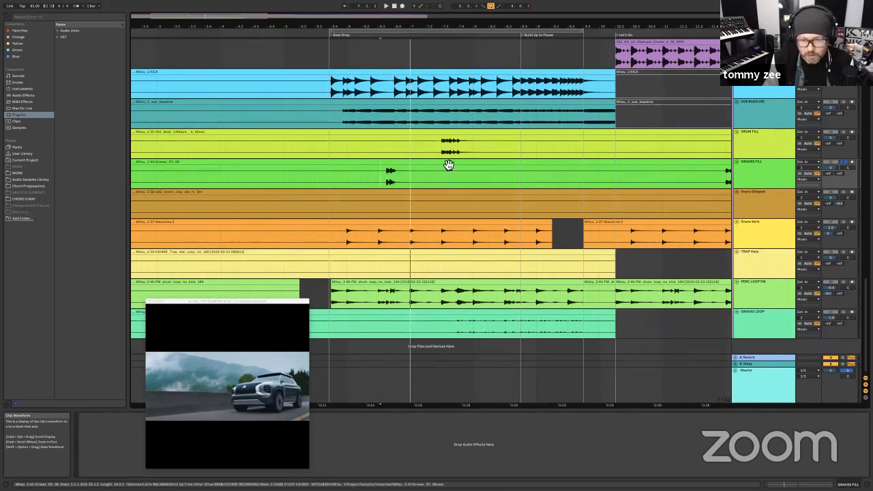
click(843, 221)
key(space)
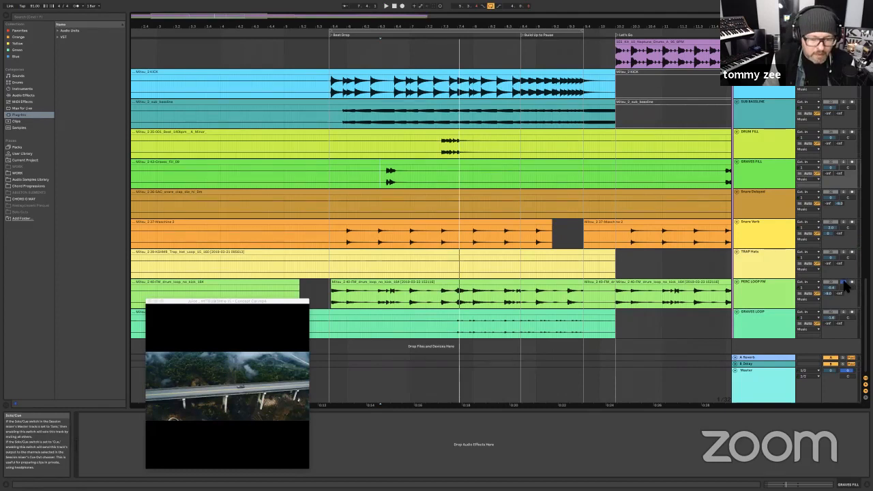
Step: Play the soloed PERC LOOP FM track, play the looped Beat Drop section with all tracks, and solo GRAVES LOOP
key(space)
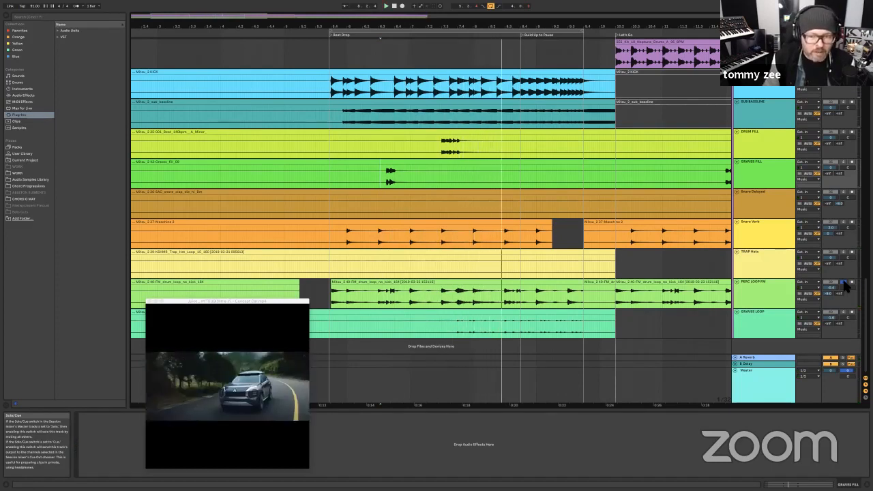
key(space)
click(504, 31)
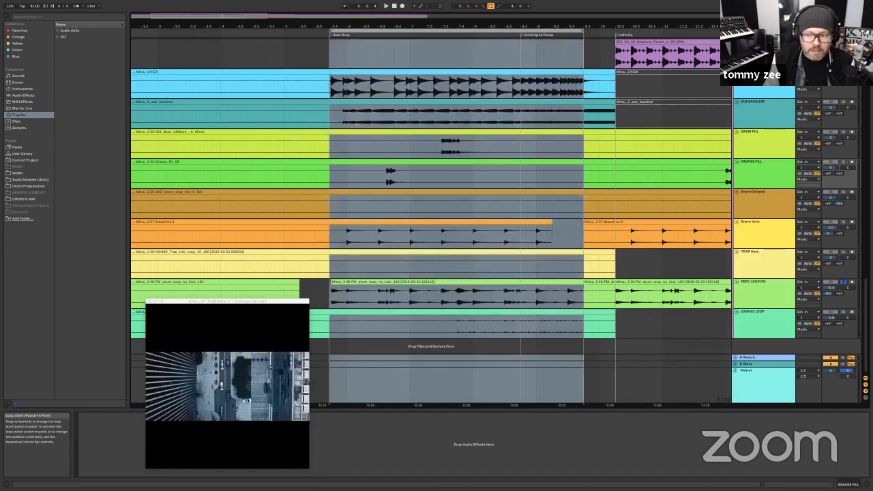
key(space)
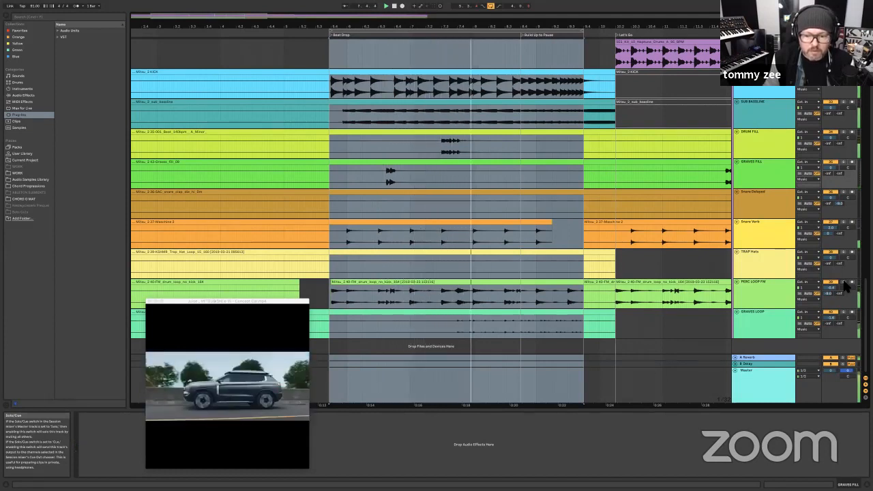
click(844, 311)
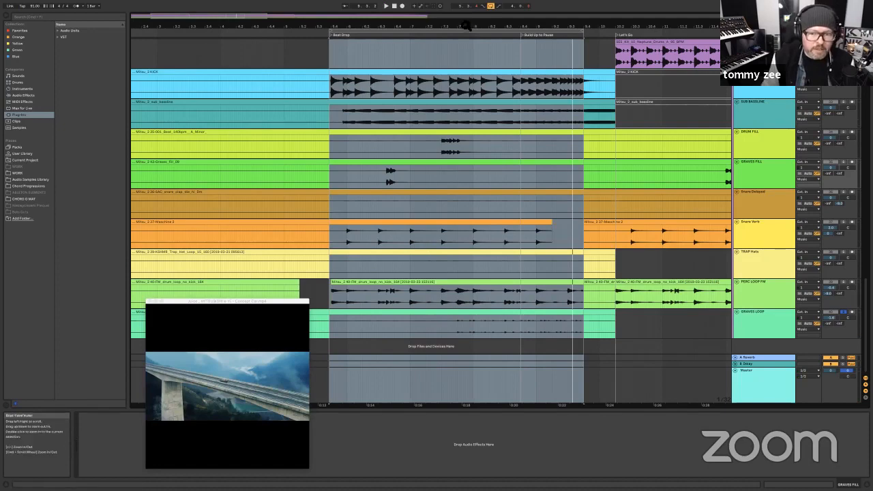
Step: Go back up to the music tracks and place the insert marker at the Beat Drop on OMNISPHERE SYNTH CHORD
drag(485, 27, 263, 7)
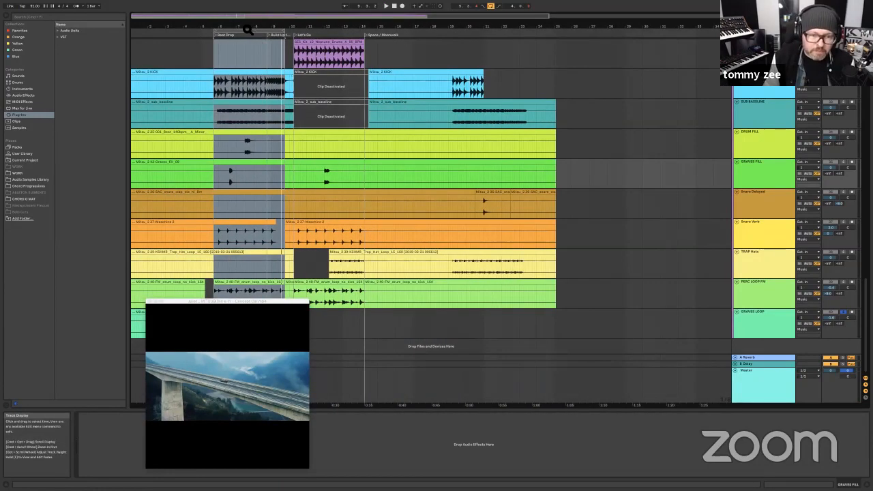
double_click(472, 32)
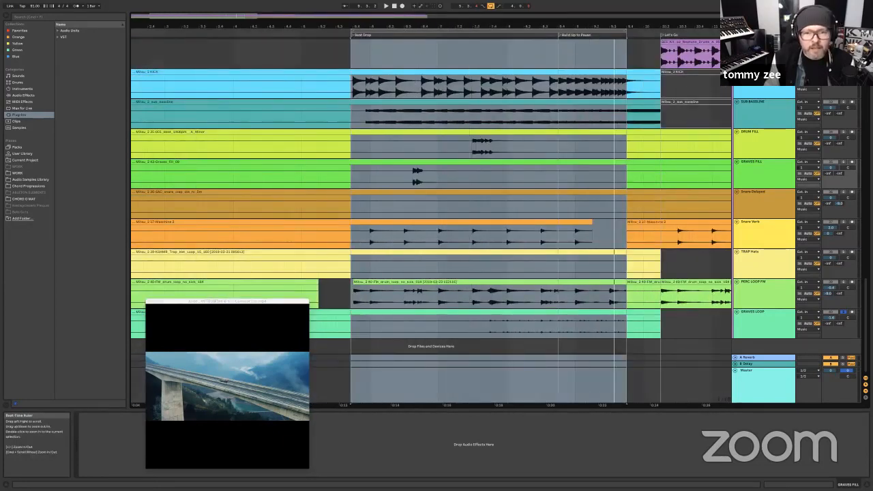
drag(472, 33, 352, 34)
scroll(358, 107, up, 5)
scroll(357, 107, up, 10)
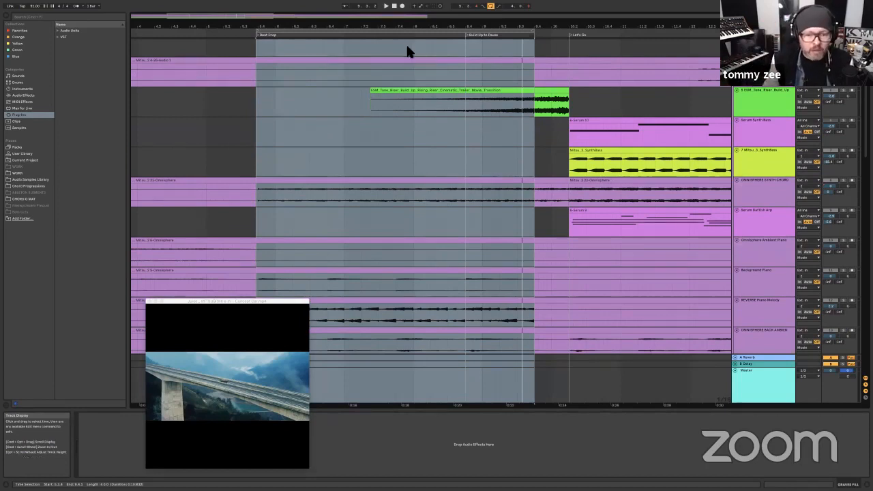
scroll(412, 82, down, 5)
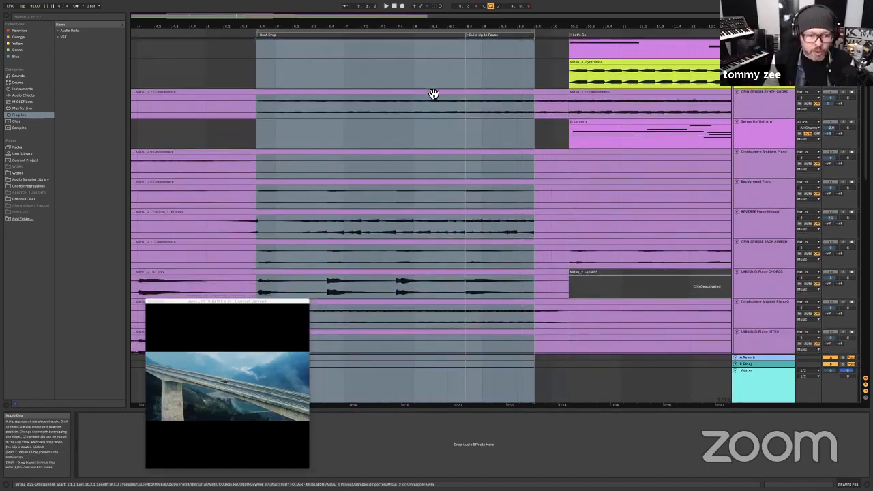
click(254, 117)
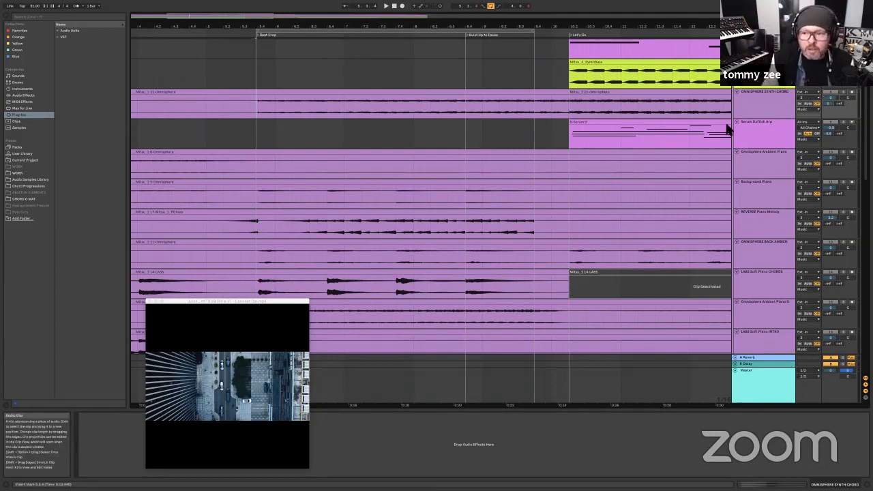
Step: Solo the REVERSE Piano Melody track and play it from the Beat Drop
scroll(403, 110, down, 3)
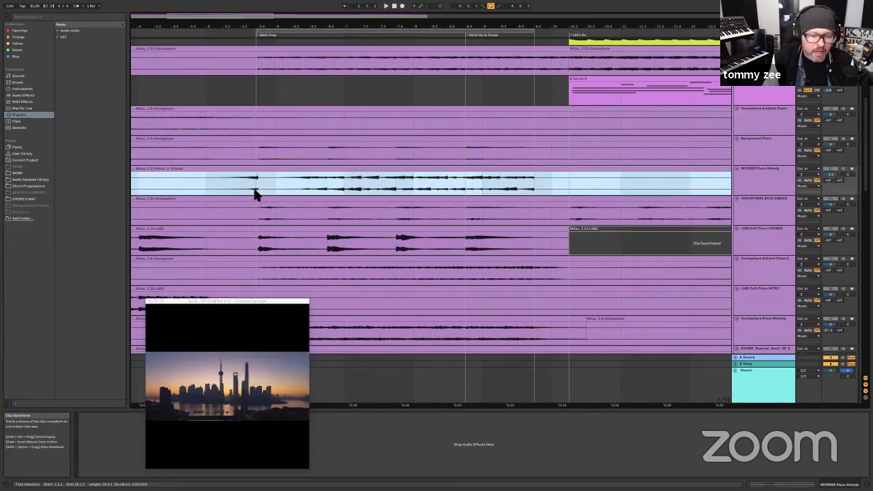
click(256, 195)
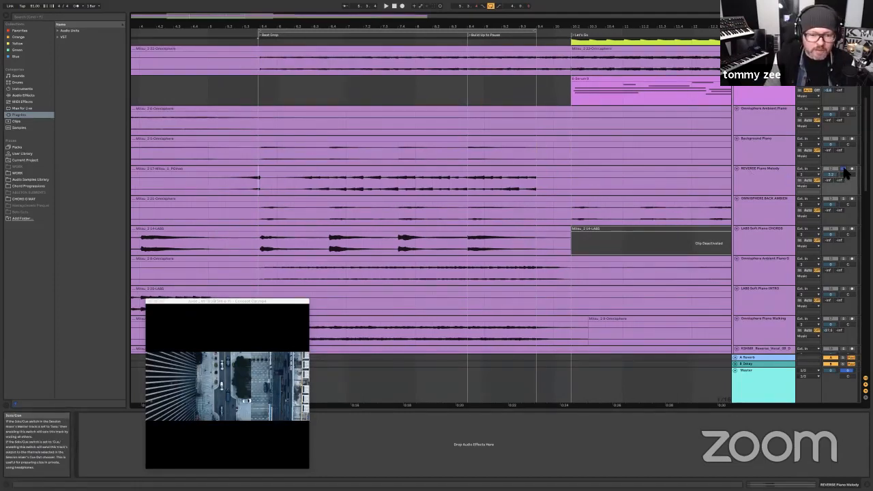
key(space)
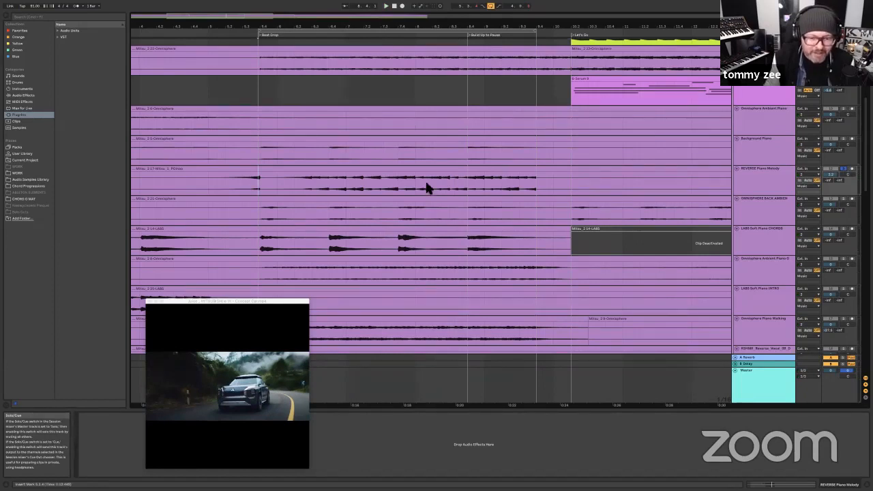
Step: Take REVERSE Piano Melody out of solo and play all tracks from the Beat Drop
click(259, 218)
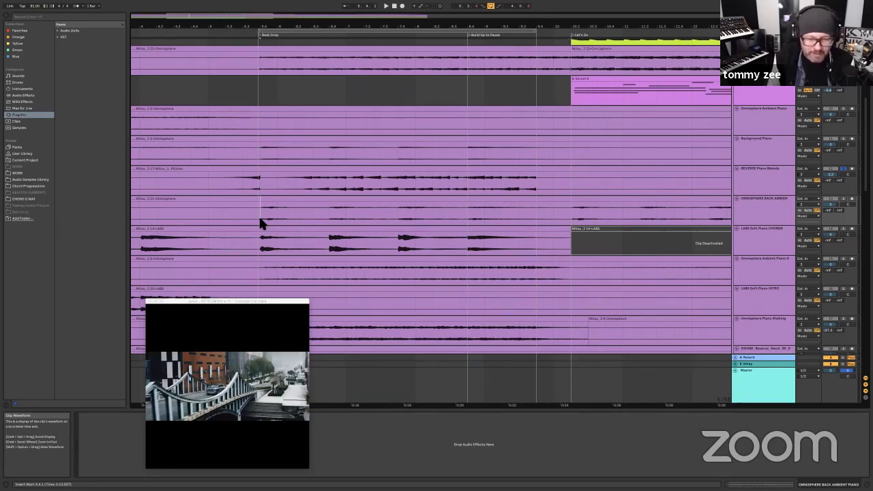
click(842, 168)
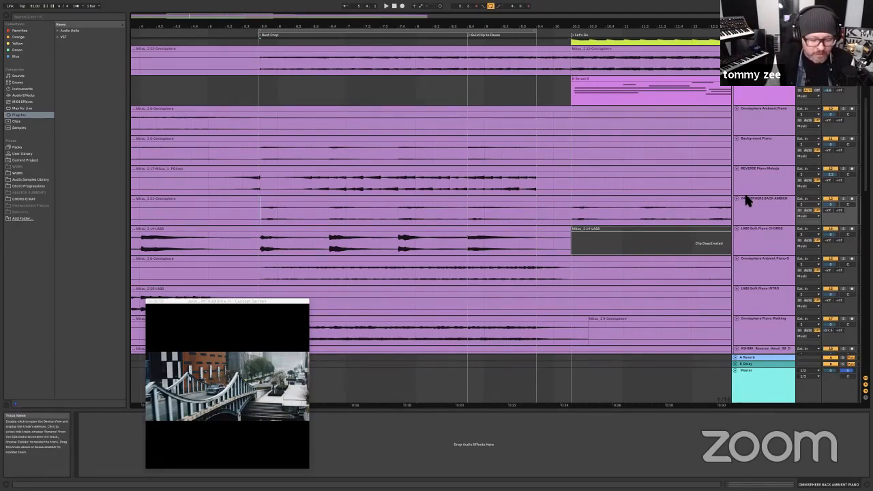
key(space)
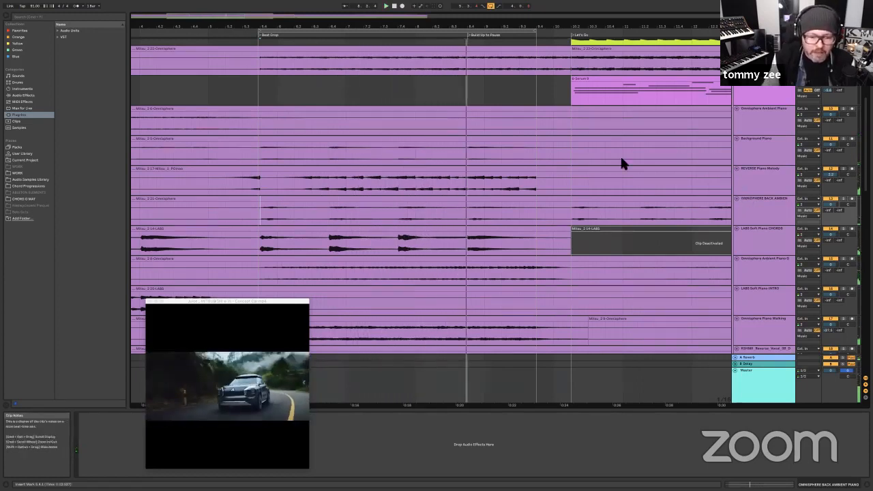
Step: Audition OMNISPHERE BACK AMBIENT PIANO, LABS Soft Piano CHORDS and the Omnisphere Ambient Piano track below them in solo, one at a time
click(298, 201)
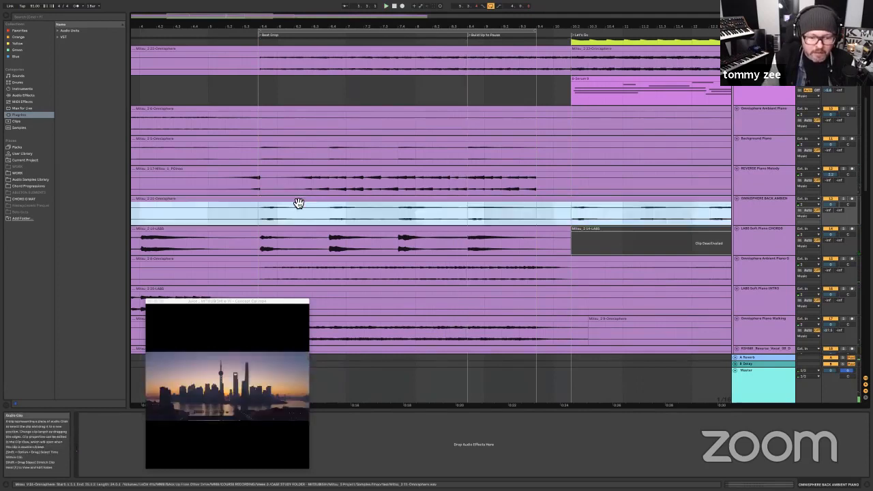
click(843, 199)
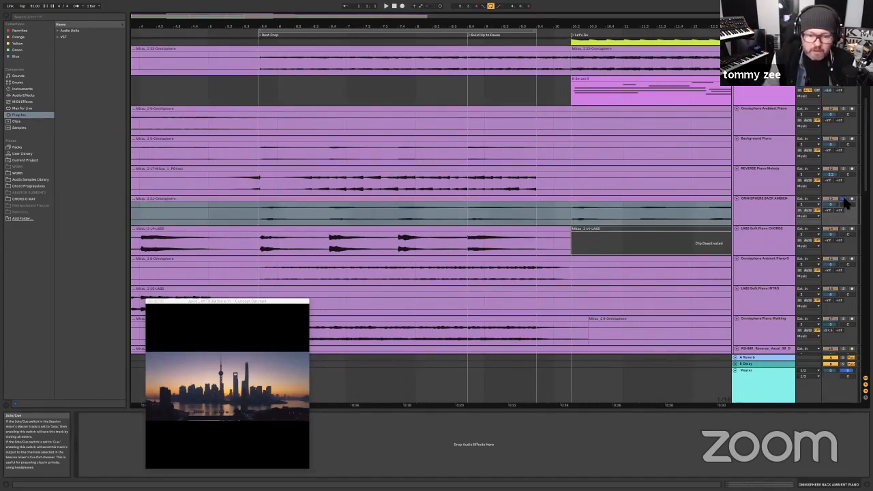
click(294, 242)
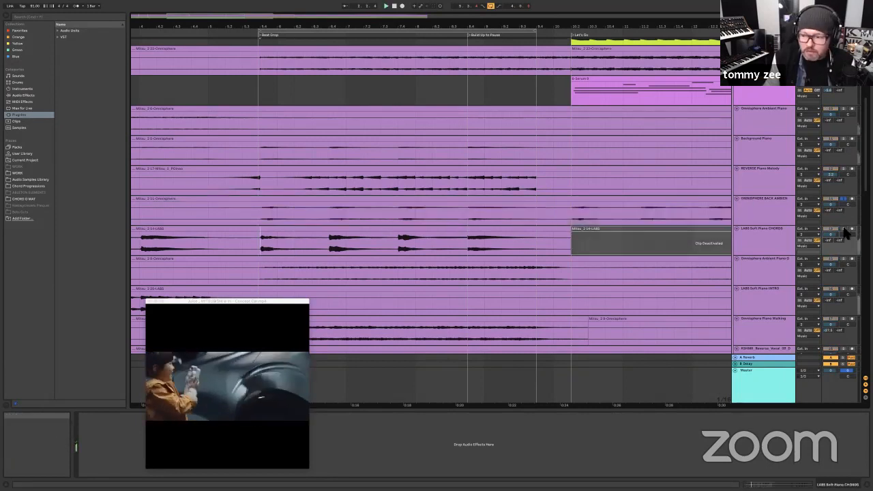
scroll(384, 198, down, 2)
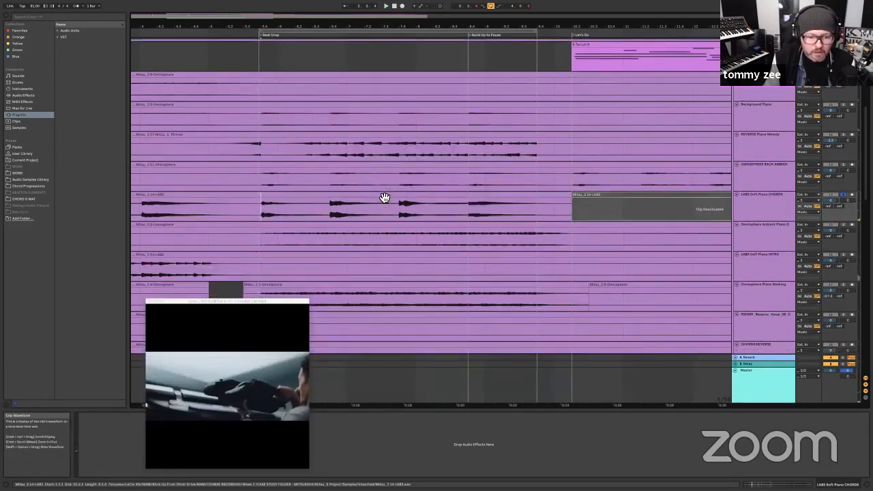
key(space)
scroll(671, 191, down, 2)
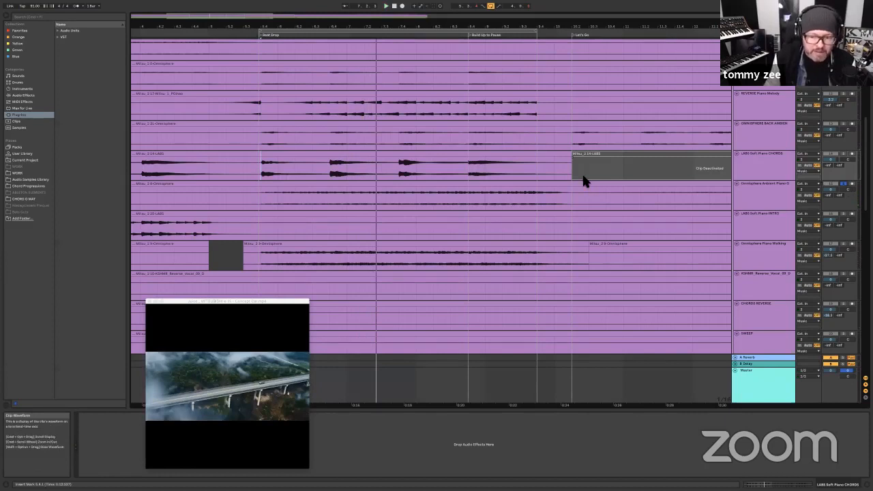
Step: Solo the Omnisphere Piano Walking track, play it within the beat section, and return to the full mix
scroll(452, 186, down, 5)
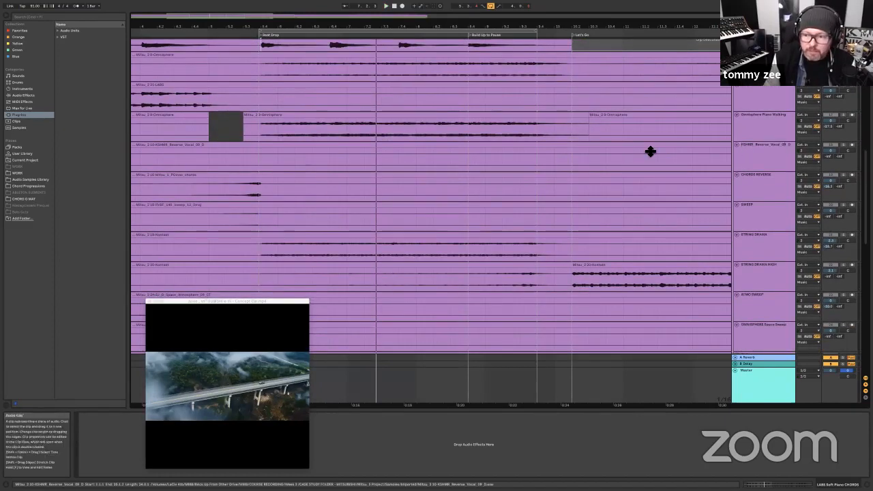
click(843, 115)
key(space)
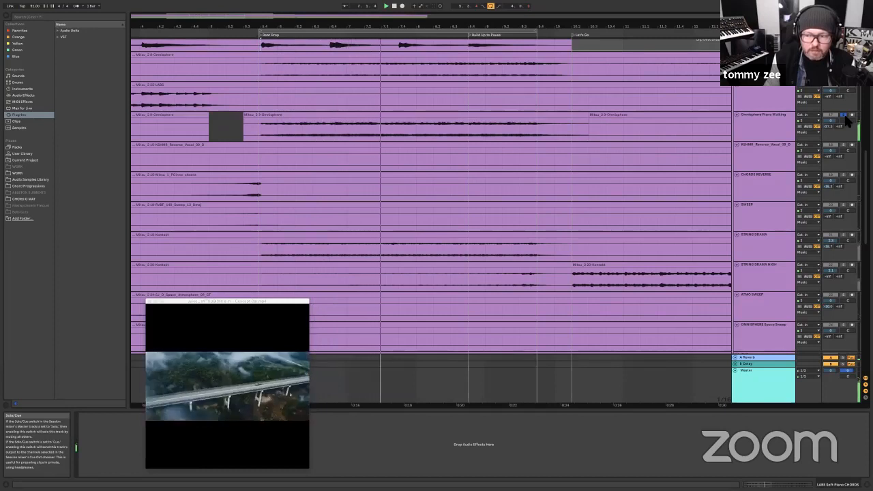
click(844, 115)
key(space)
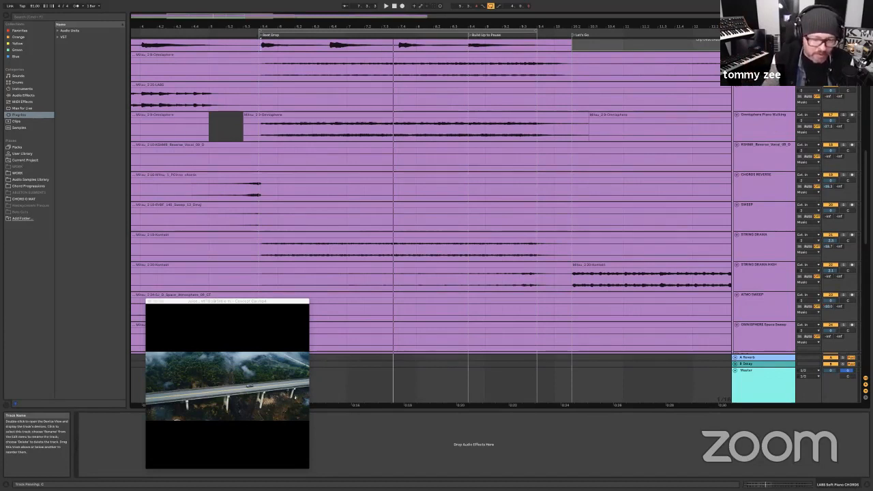
Step: Play STRING DRAMA in solo from the Beat Drop, then unsolo it and play the looped section with all tracks
scroll(351, 148, down, 3)
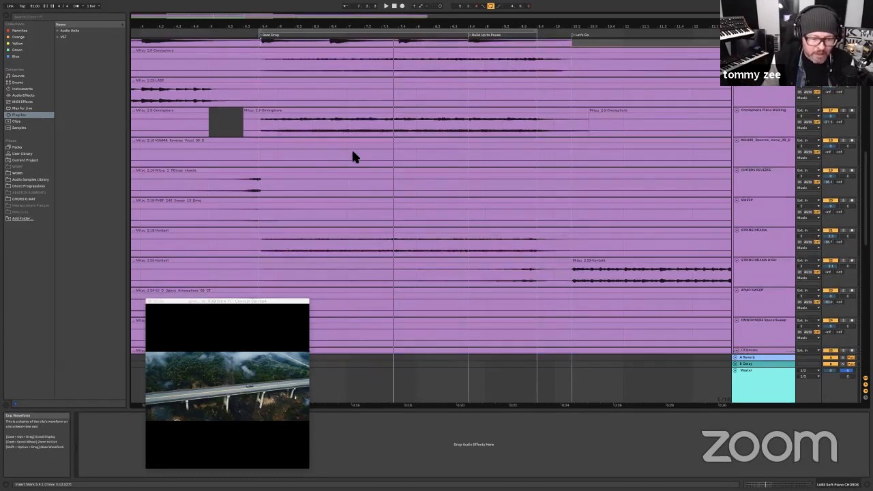
click(269, 198)
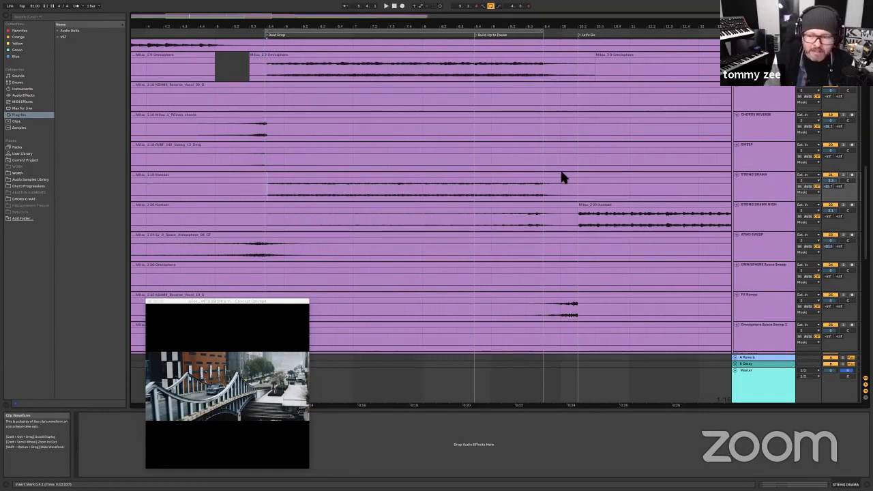
click(844, 175)
key(space)
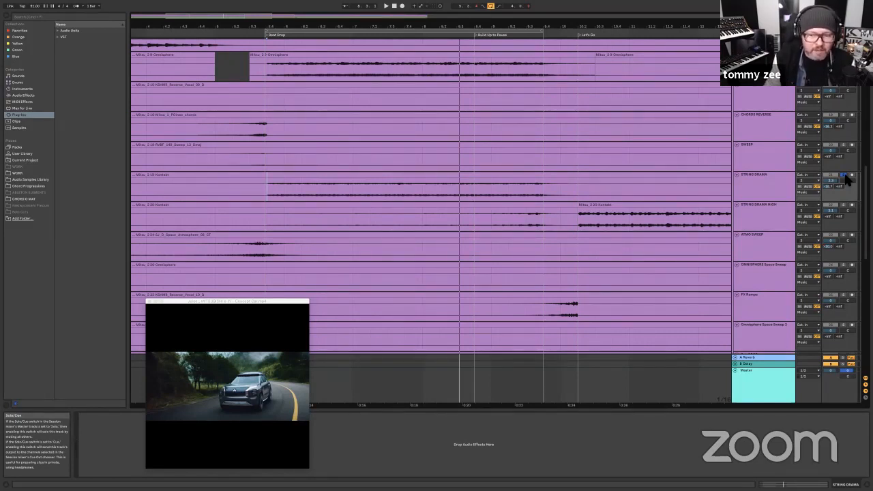
click(844, 176)
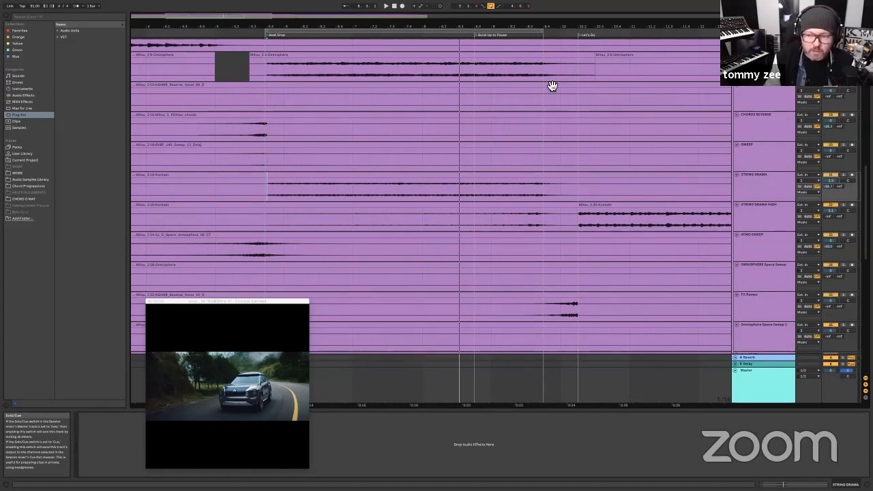
click(379, 34)
key(space)
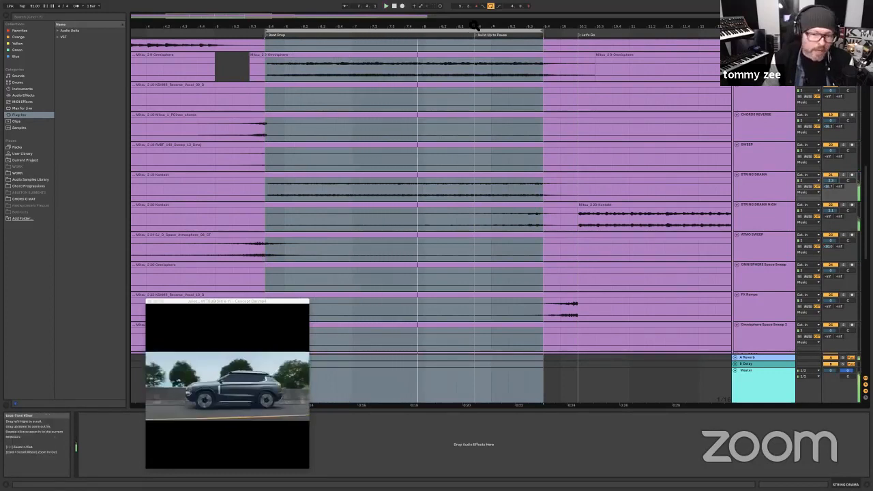
Step: Move the loop to the Let's Go section, spanning the BEAT COMES GEAR 4 clip
drag(472, 24, 369, 73)
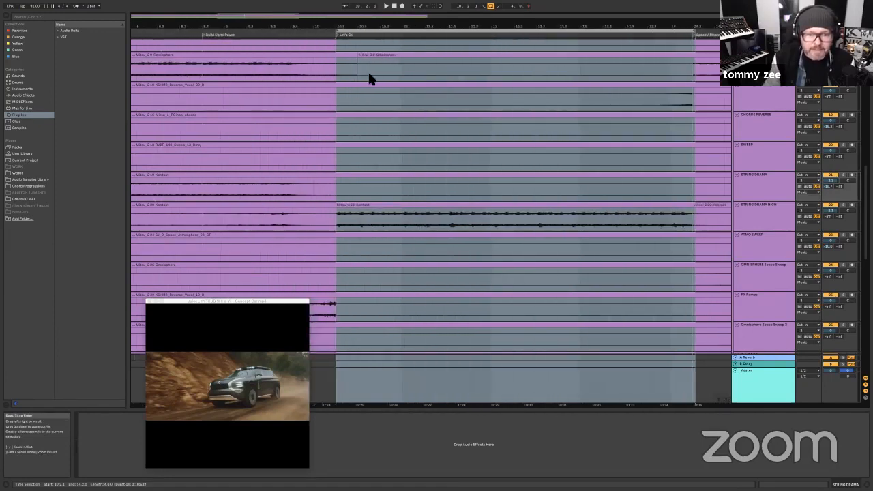
scroll(368, 73, up, 15)
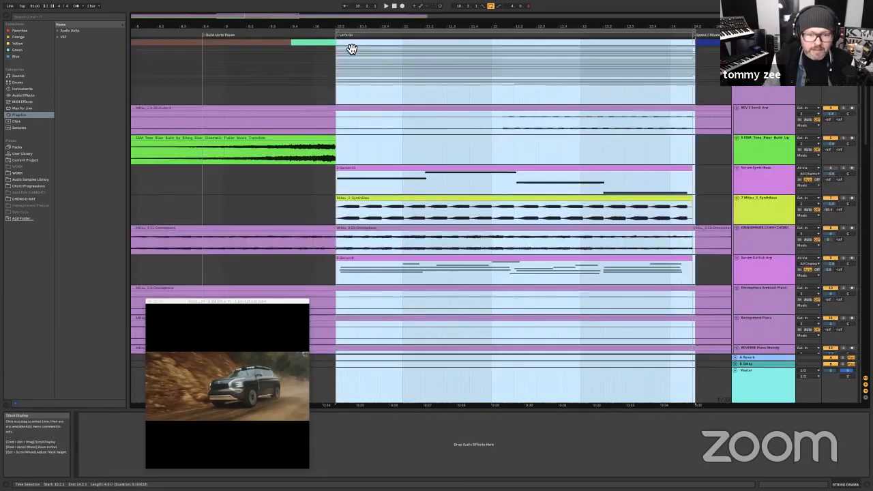
scroll(354, 61, up, 4)
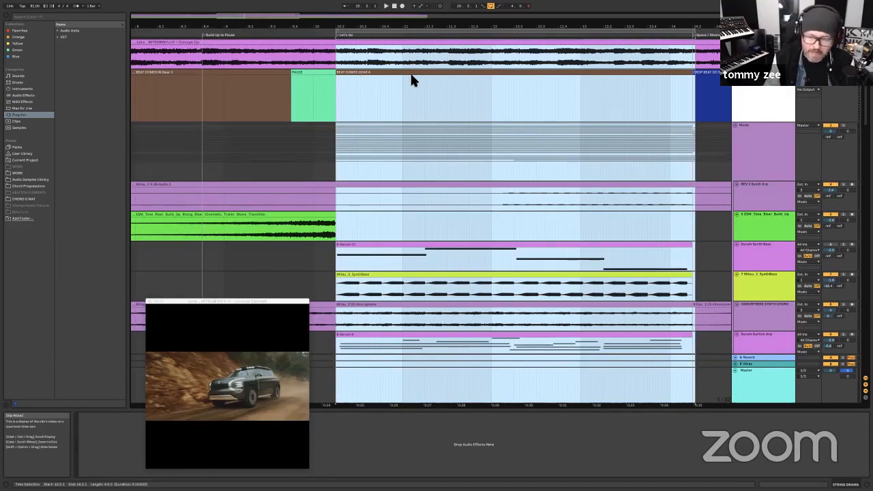
Step: Examine which tracks play in the Gear 4 section, from the synth tracks down to DRUM LOOP and the drum fills
drag(356, 27, 405, 159)
scroll(405, 164, down, 8)
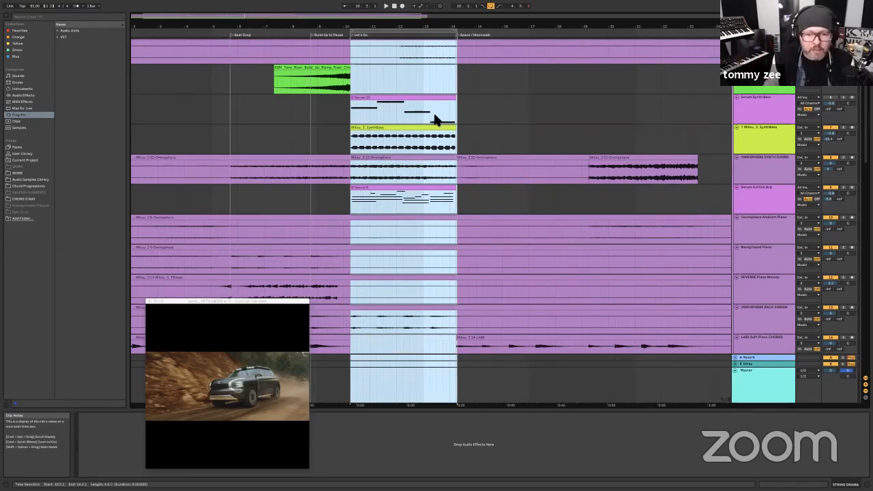
scroll(485, 141, down, 5)
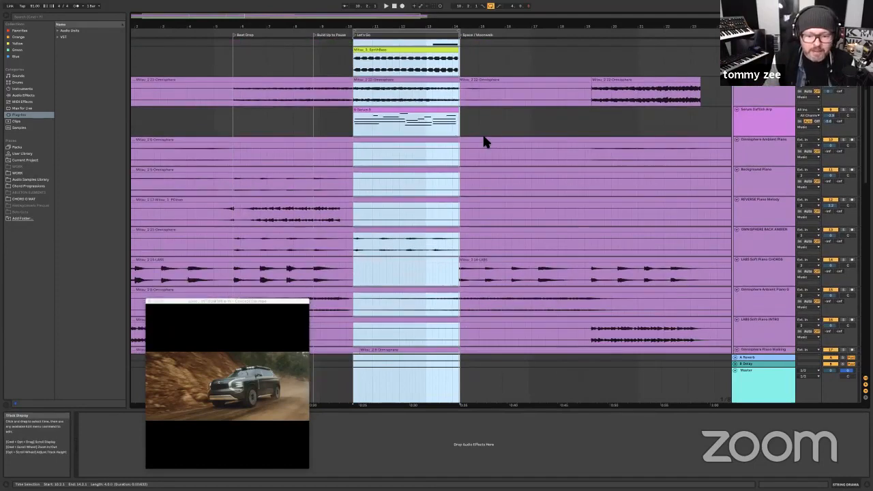
scroll(484, 141, down, 15)
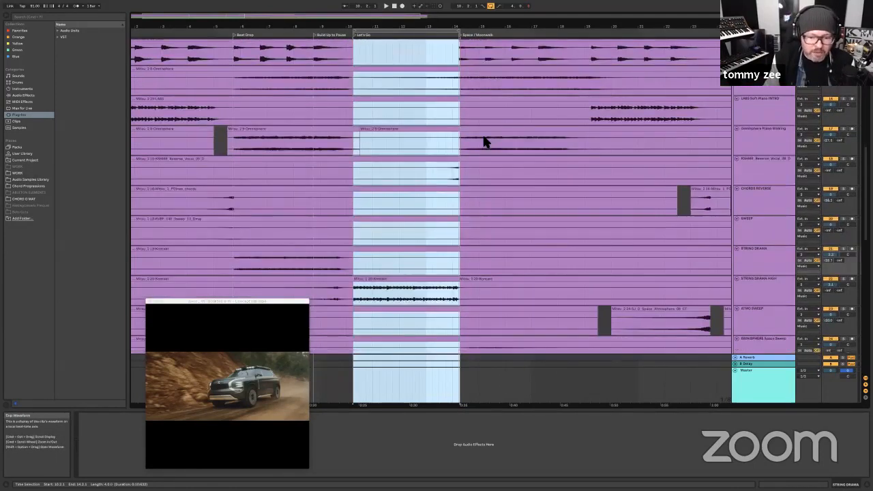
scroll(571, 174, down, 12)
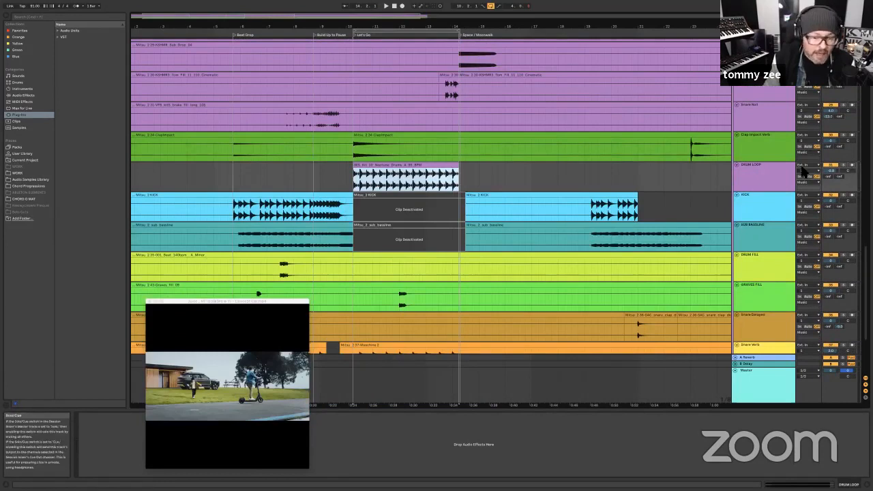
Step: Play the DRUM LOOP track in solo within the Let's Go section and select its clip
click(844, 167)
key(space)
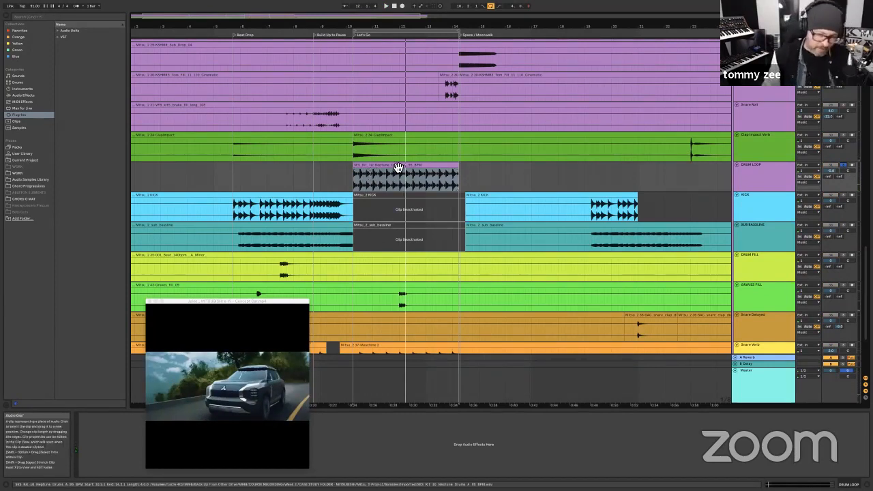
click(383, 137)
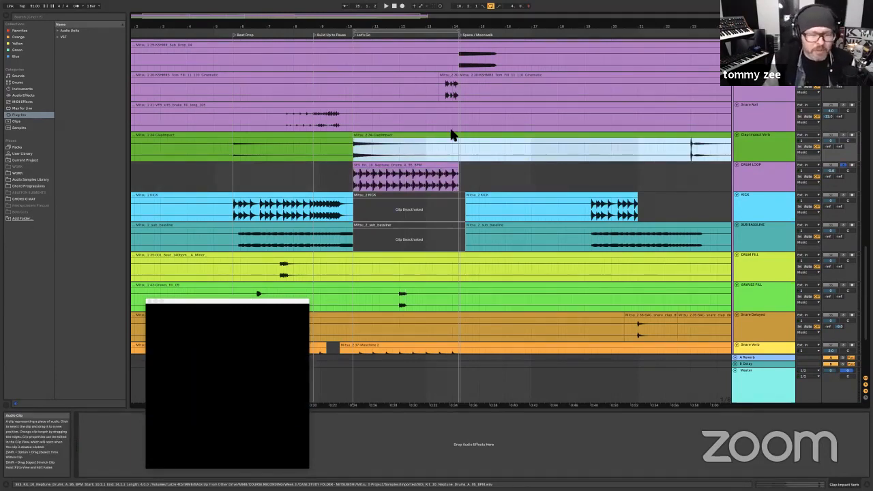
drag(392, 26, 391, 30)
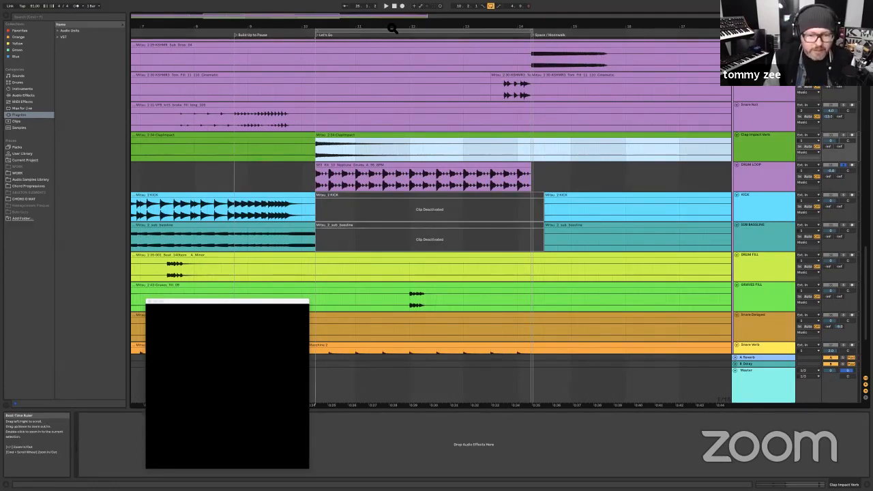
click(388, 167)
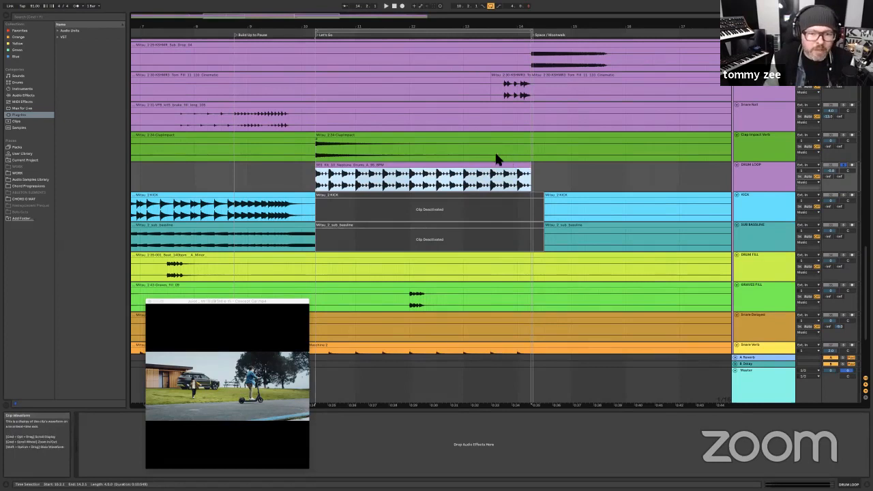
Step: Examine which tracks play in the Let's Go section, from the percussion and strings up through the pianos to the synth basses
scroll(496, 159, up, 1)
scroll(496, 160, up, 3)
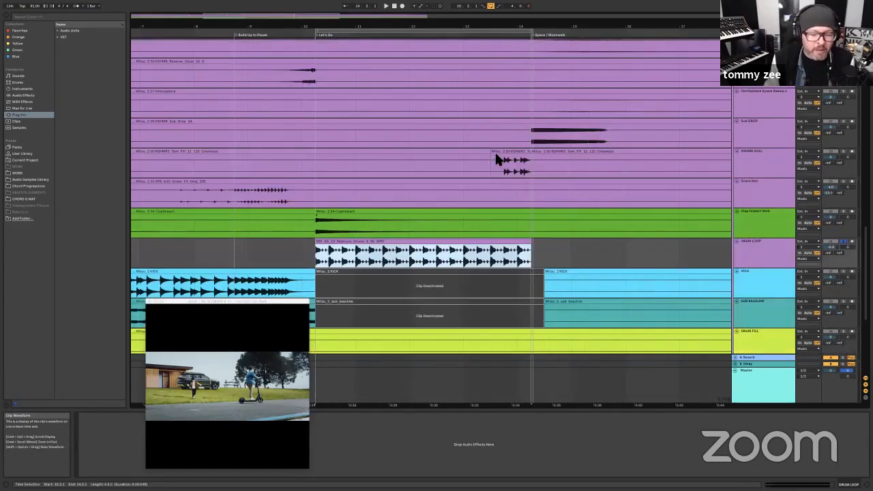
scroll(496, 159, up, 5)
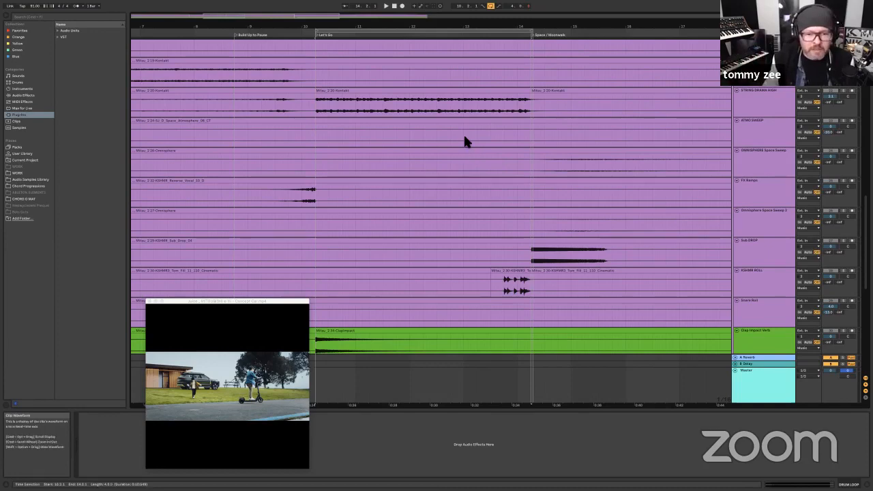
scroll(477, 143, up, 1)
scroll(481, 145, up, 3)
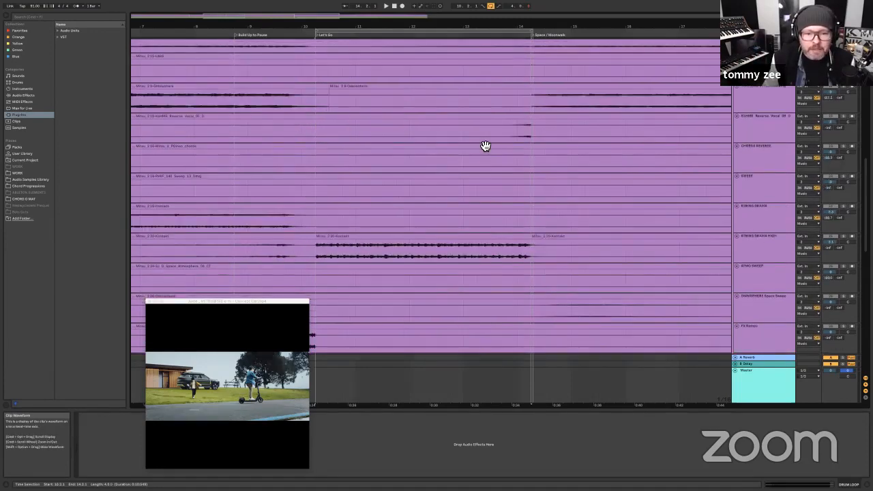
scroll(480, 145, down, 3)
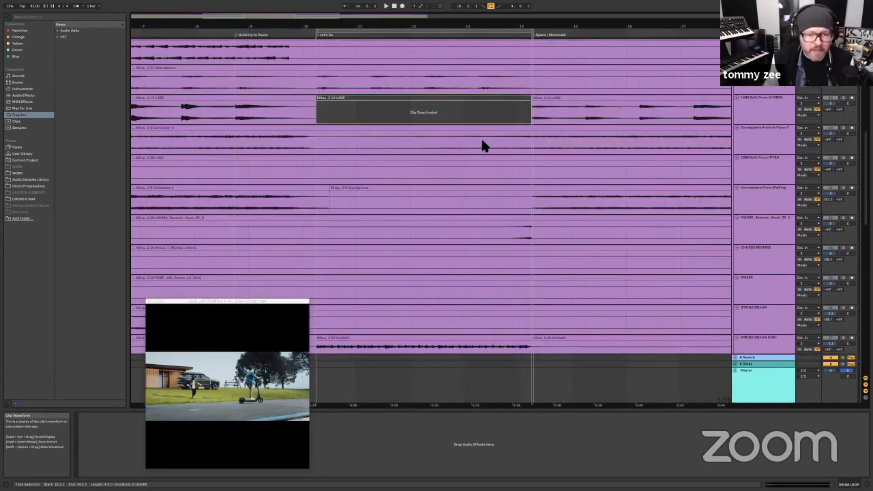
scroll(482, 147, up, 6)
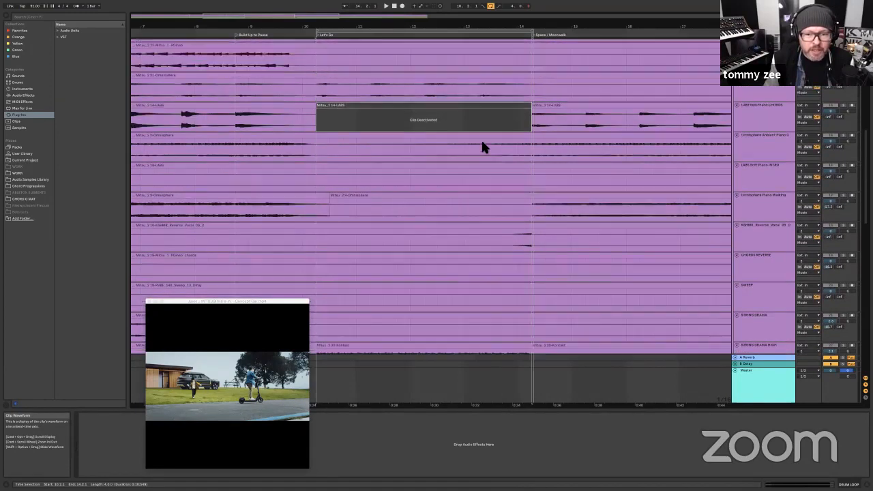
scroll(359, 176, up, 8)
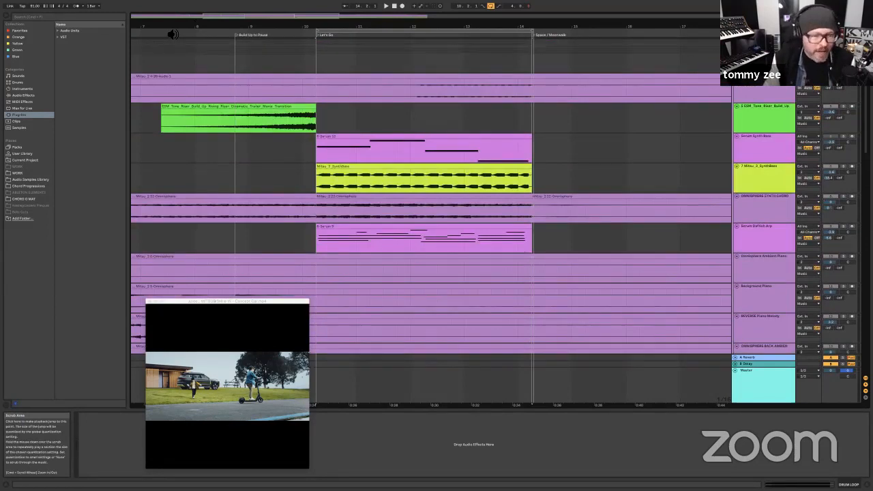
Step: Select the Mitsu_3_SynthBass clip and play its track in solo from the start of the Let's Go section
click(384, 170)
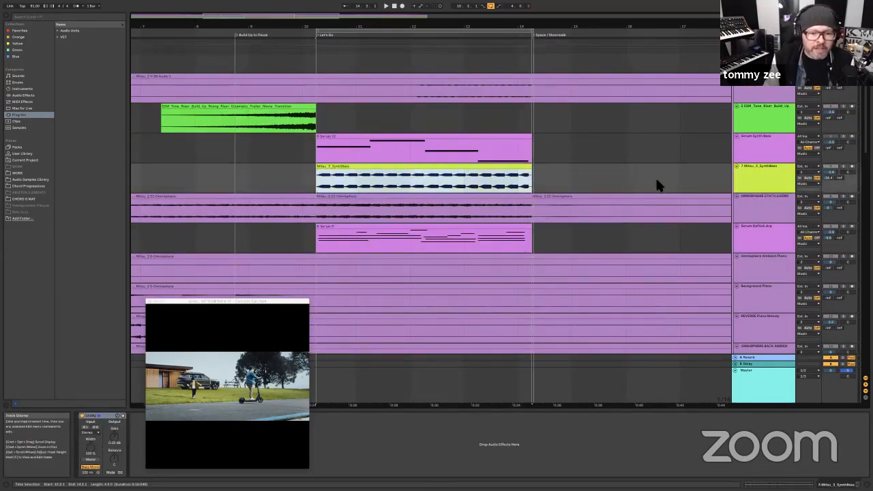
click(843, 168)
key(space)
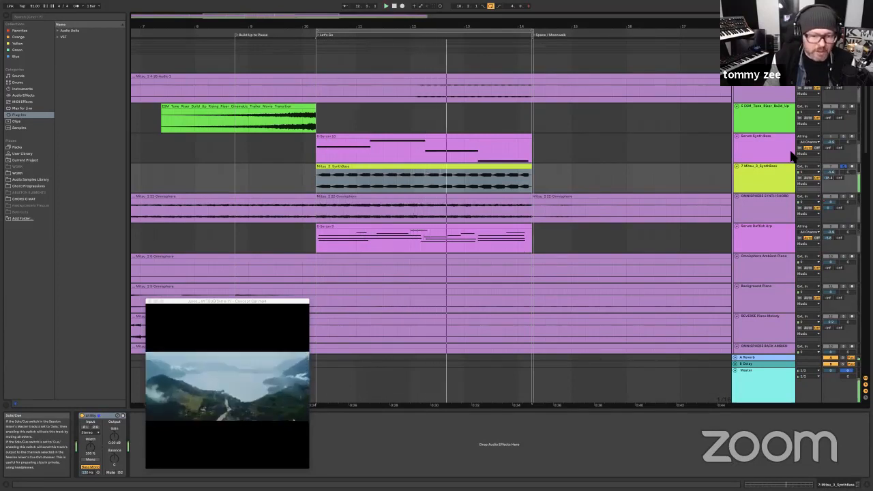
Step: Select the Serum Synth Bass MIDI clip, inspect the neighbouring synth tracks, and unsolo Mitsu_3_SynthBass
click(481, 143)
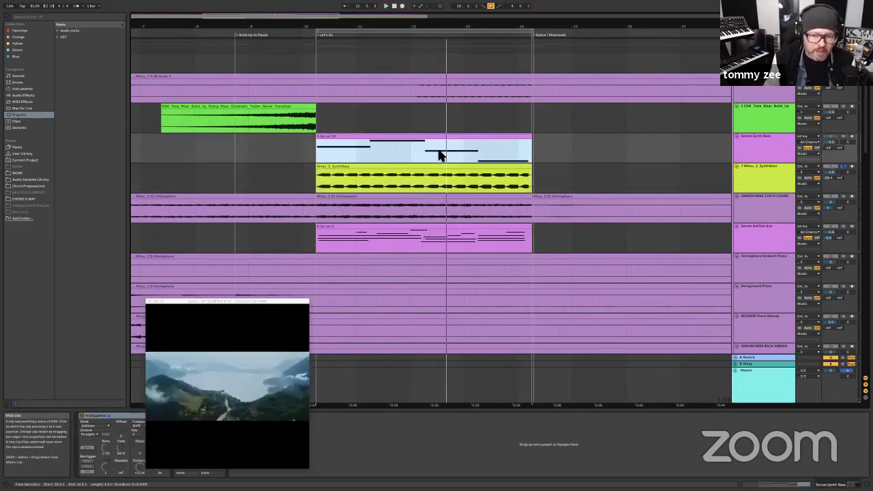
scroll(421, 151, down, 2)
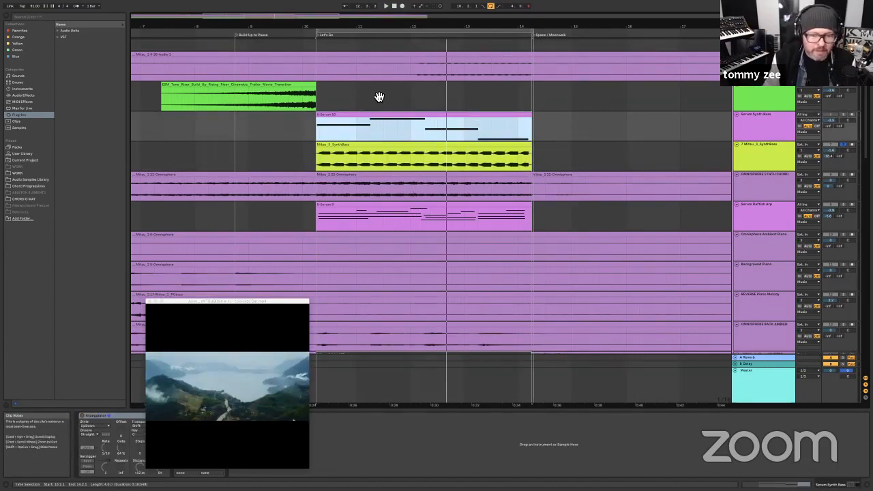
scroll(378, 102, down, 2)
scroll(379, 127, down, 2)
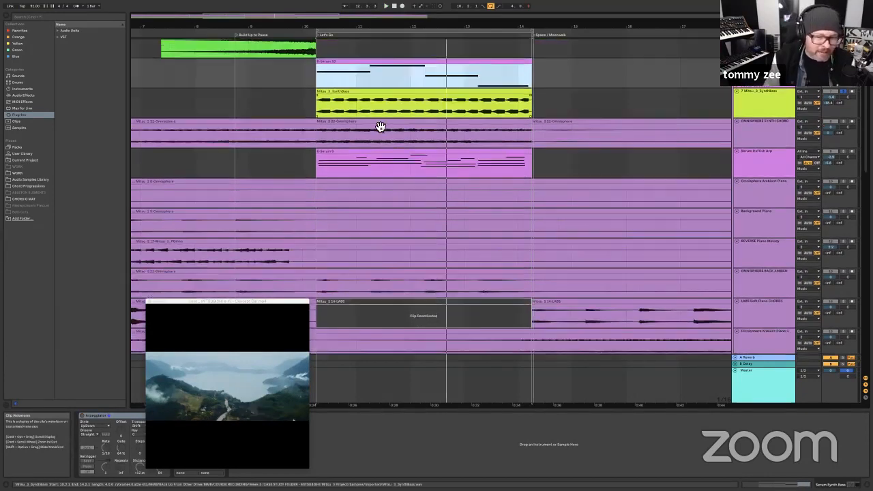
scroll(380, 127, up, 2)
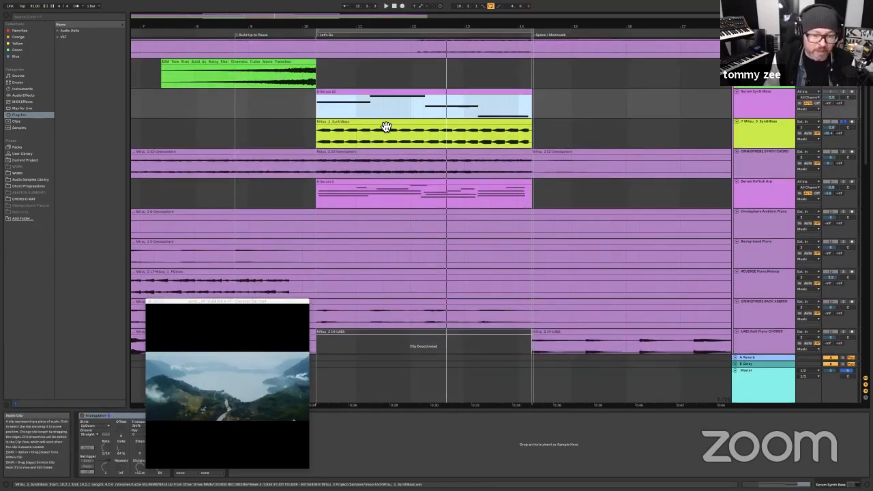
click(843, 123)
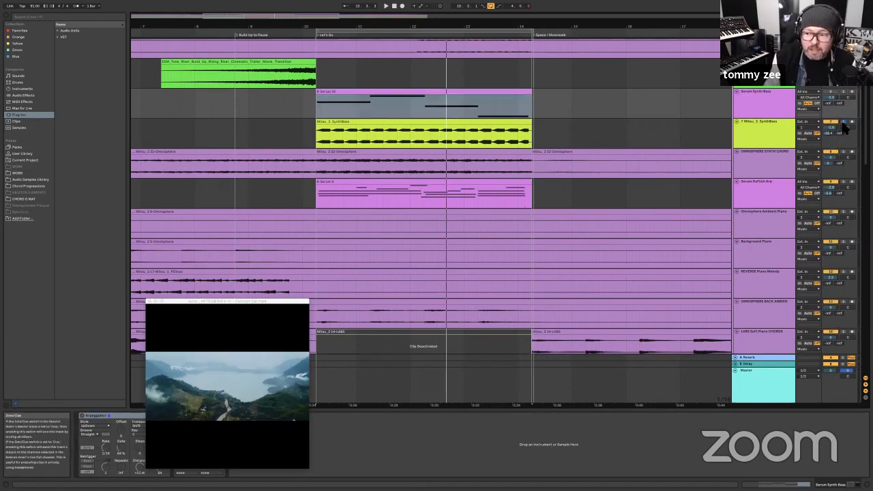
Step: Play the OMNISPHERE SYNTH CHORD track in solo from the start of the Let's Go section, then stop playback
click(317, 170)
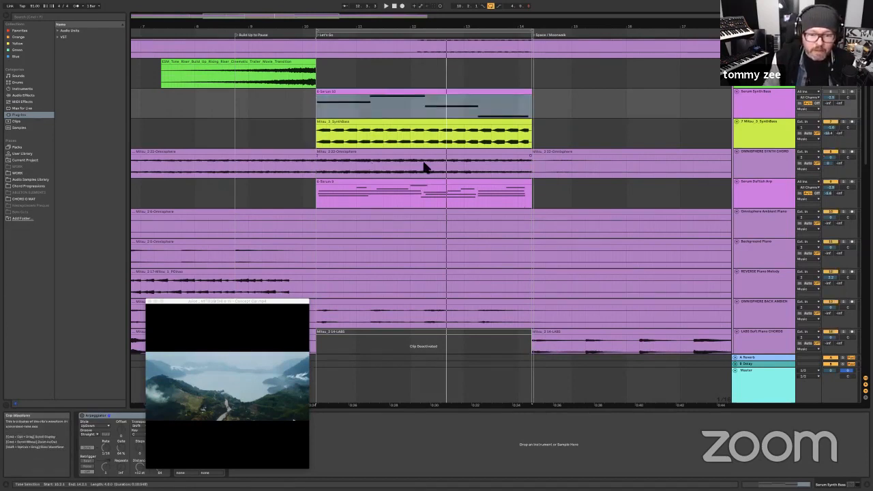
key(space)
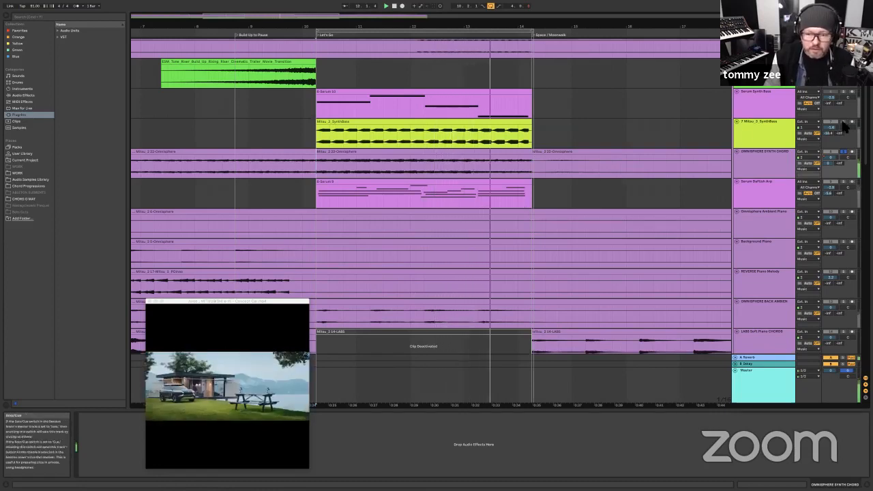
key(space)
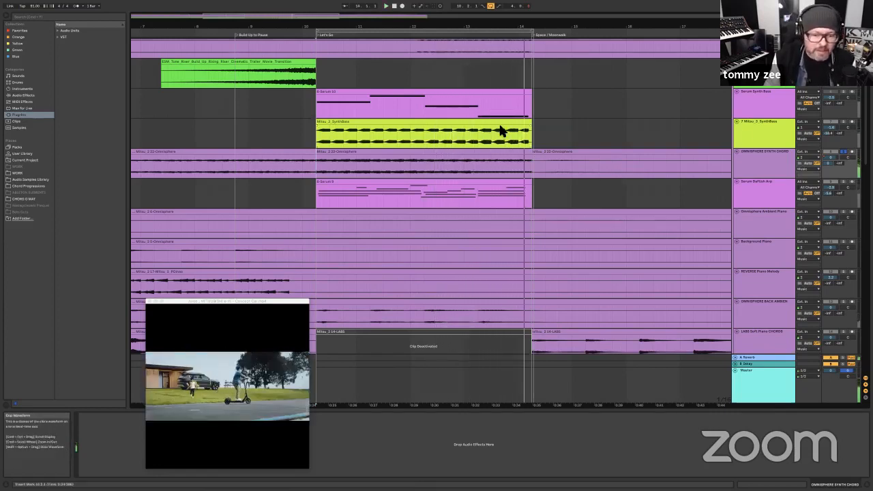
Step: Look through the tracks below the synths and select the STRING DRAMA HIGH clip in the Let's Go section
scroll(457, 117, down, 3)
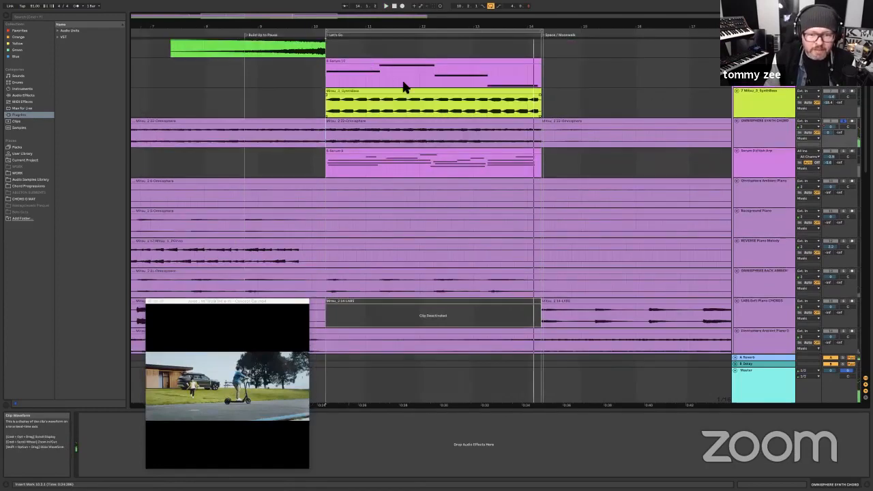
scroll(368, 117, up, 2)
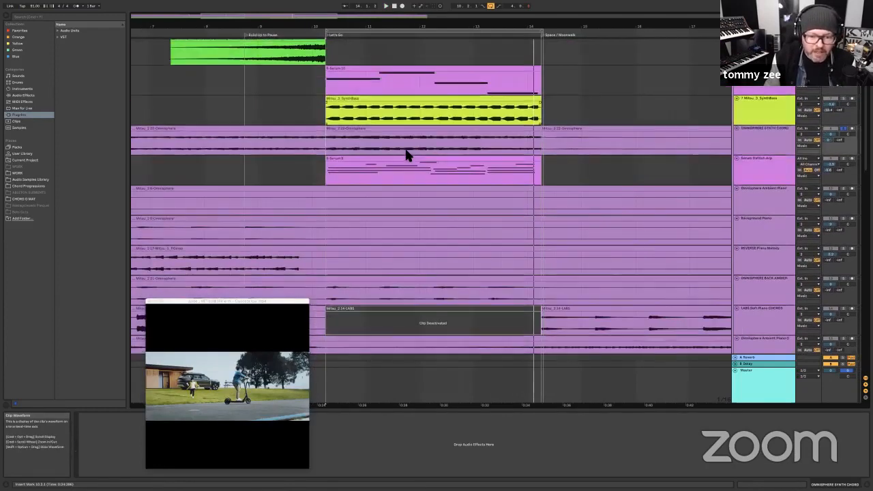
scroll(440, 189, down, 7)
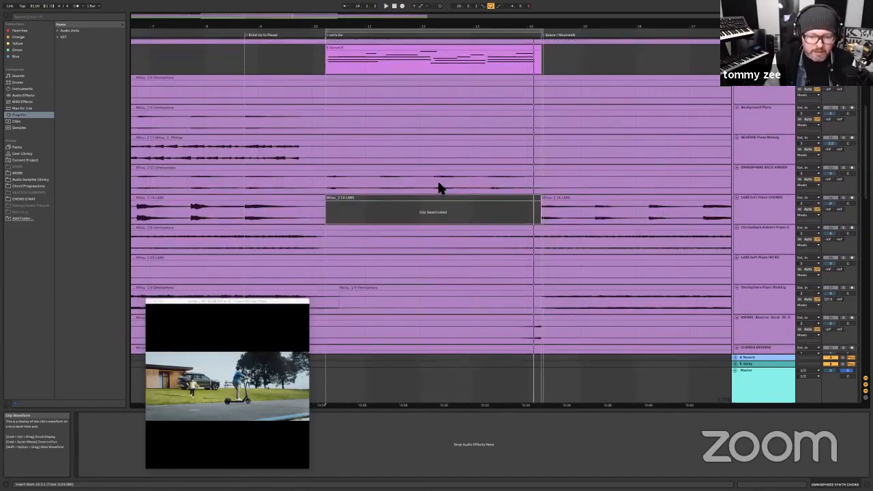
scroll(436, 187, down, 5)
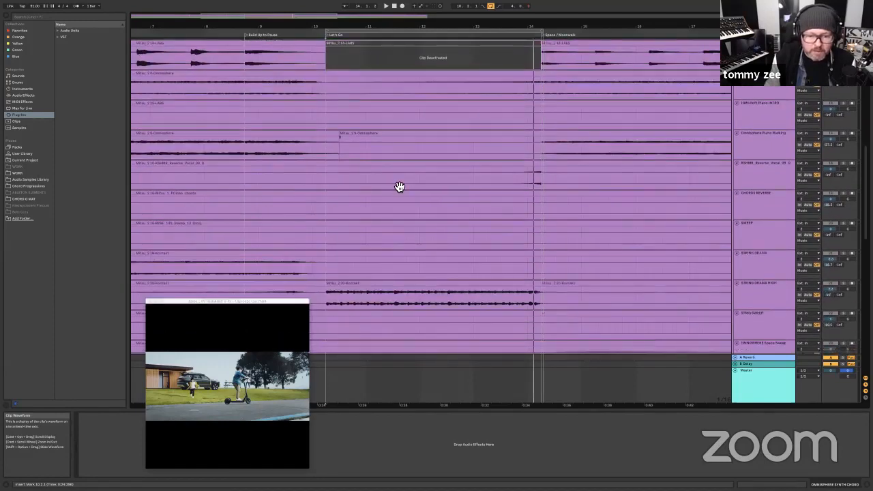
scroll(341, 185, down, 1)
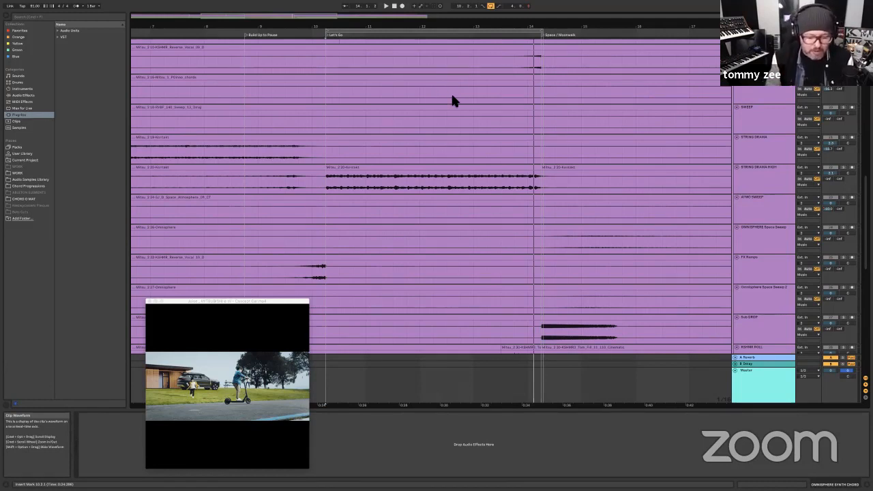
scroll(401, 160, down, 1)
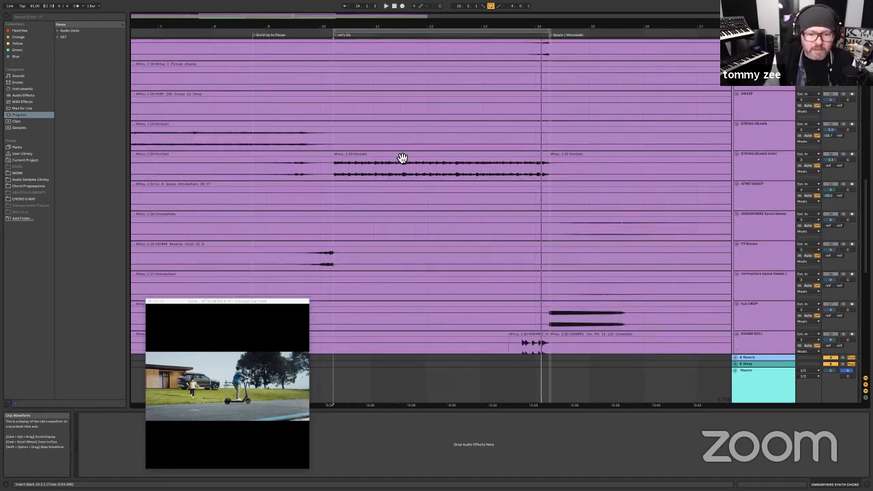
click(492, 166)
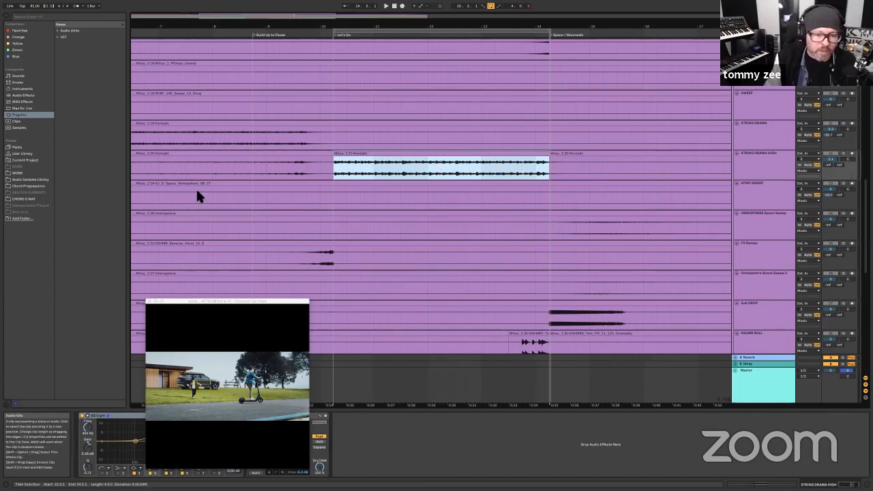
Step: Solo and unsolo STRING DRAMA, play from about bar 7, and audition STRING DRAMA HIGH in solo through the Let's Go section
click(149, 31)
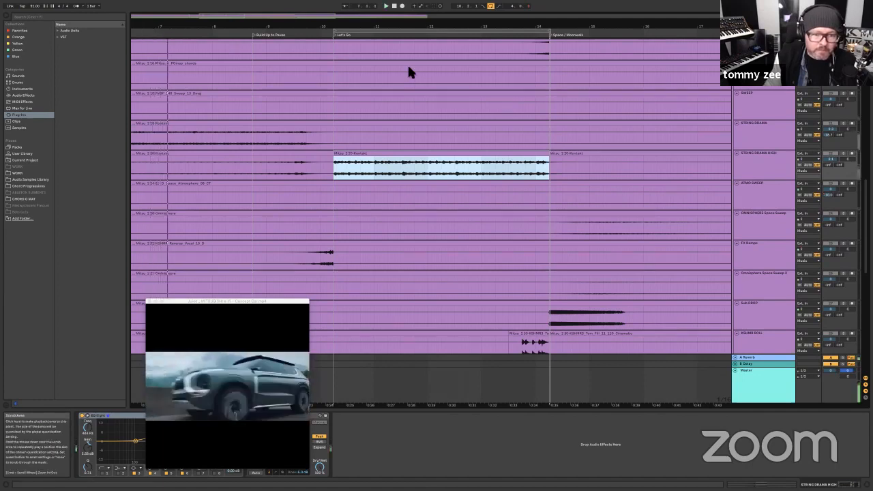
key(space)
click(844, 123)
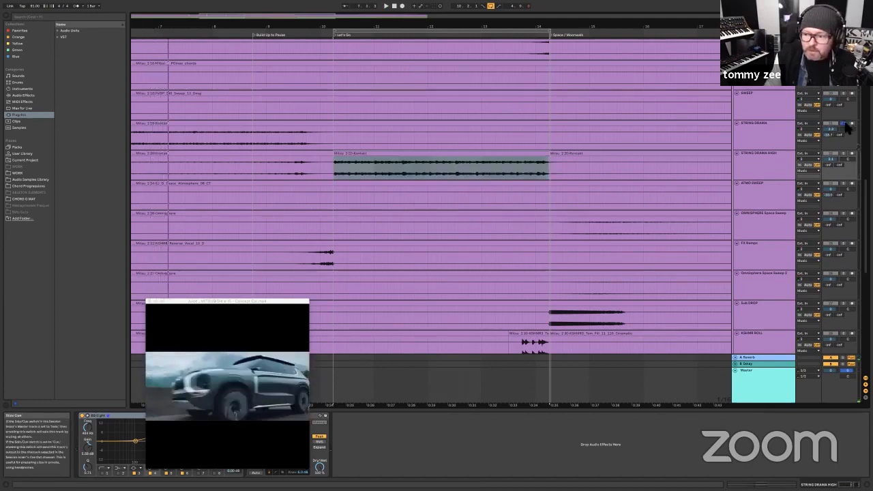
click(844, 125)
click(140, 31)
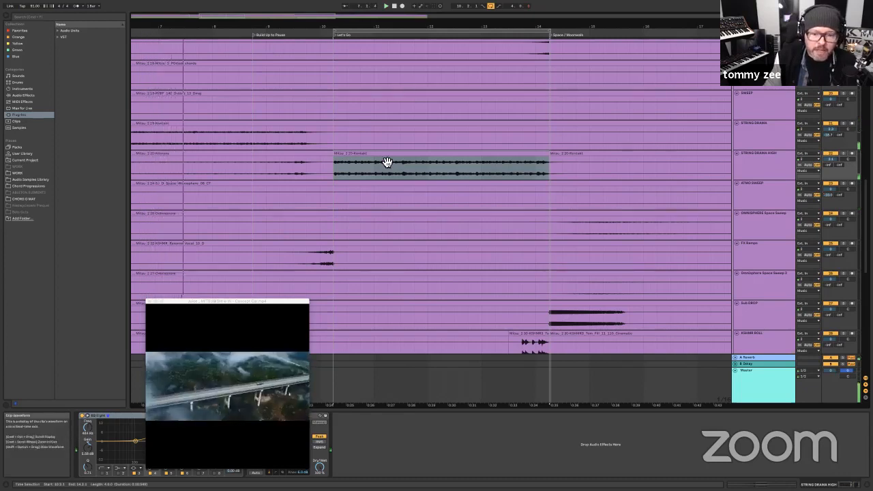
click(845, 159)
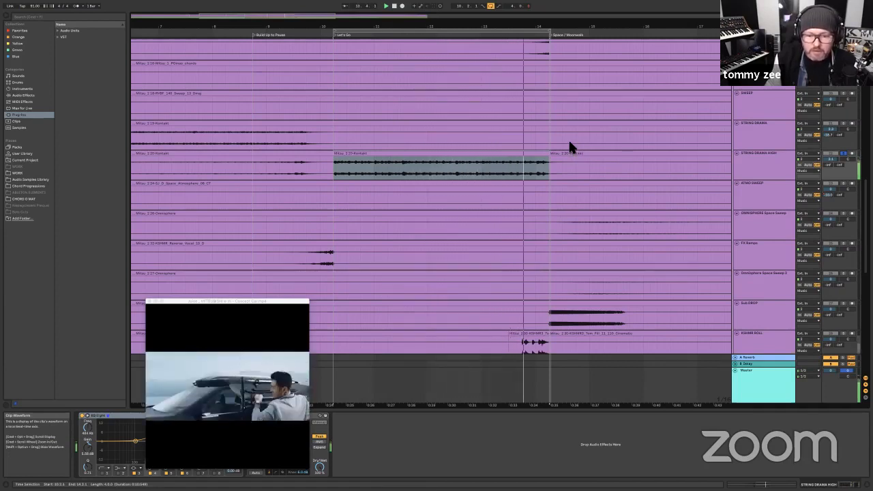
Step: Place the insert marker at the KSHMR ROLL fill before Space / Moonwalk, then select the DRUM LOOP clip
scroll(504, 140, down, 3)
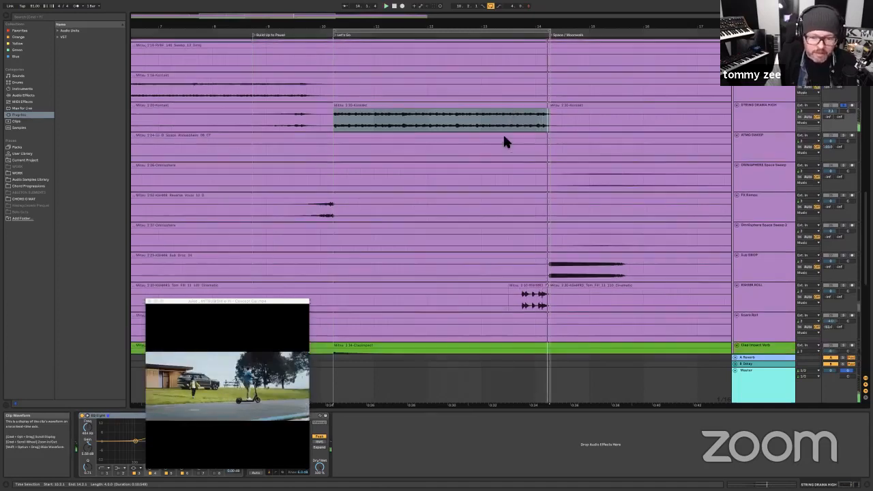
scroll(545, 253, down, 2)
scroll(522, 264, down, 1)
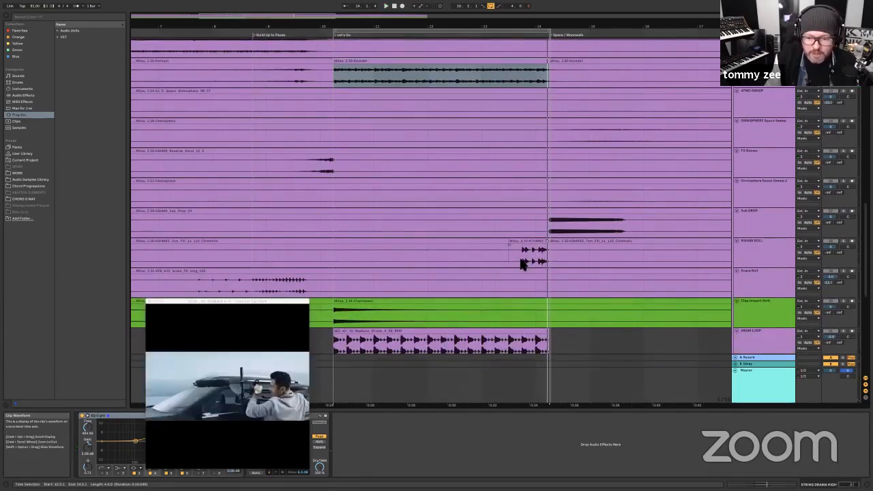
click(609, 272)
scroll(559, 121, down, 9)
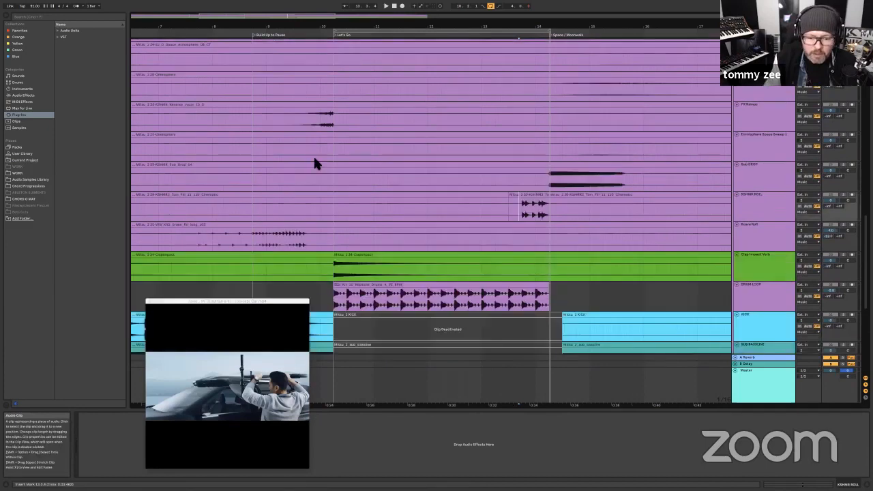
click(429, 218)
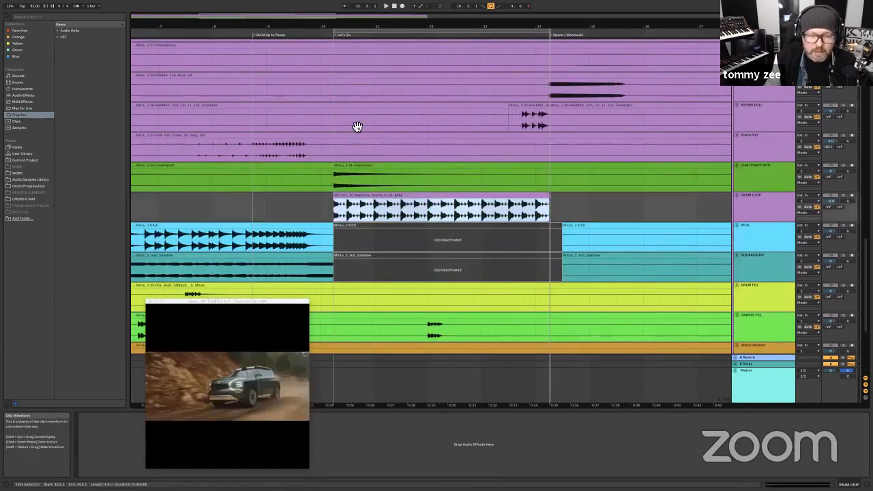
Step: Select the Clap Impact Verb clip at the start of the Let's Go section and audition the track in solo
scroll(345, 113, down, 3)
scroll(451, 123, down, 2)
click(452, 123)
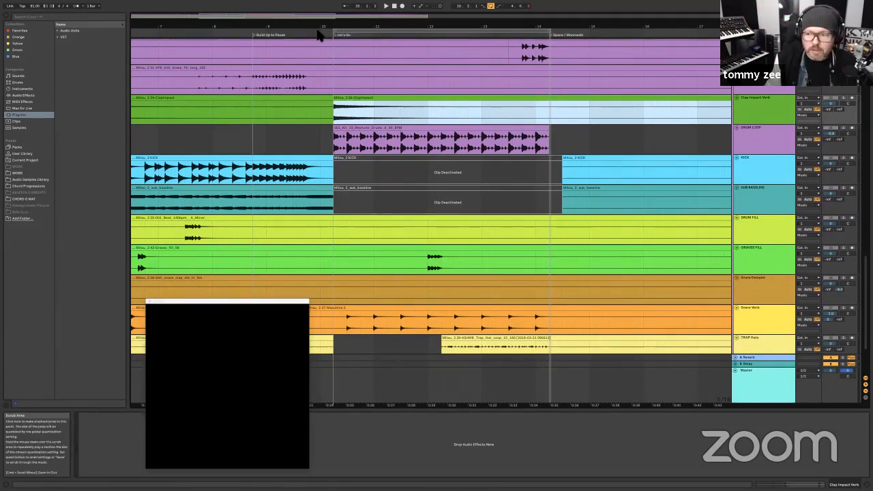
click(847, 101)
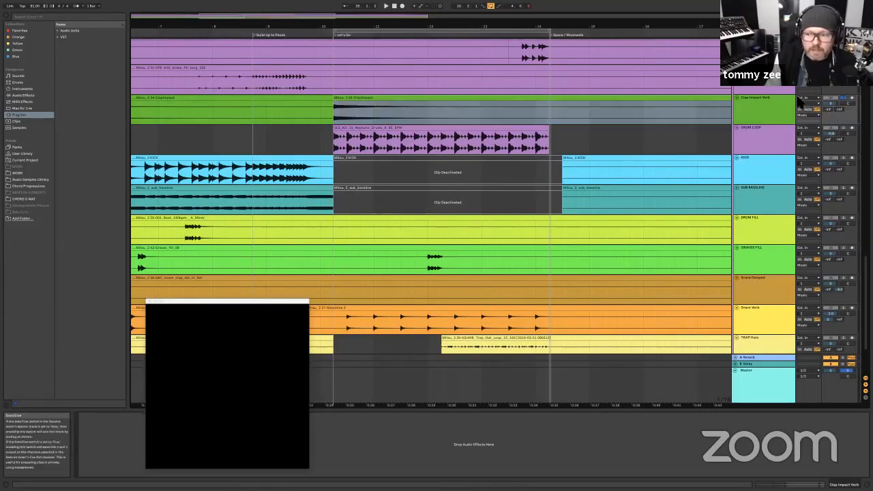
click(320, 34)
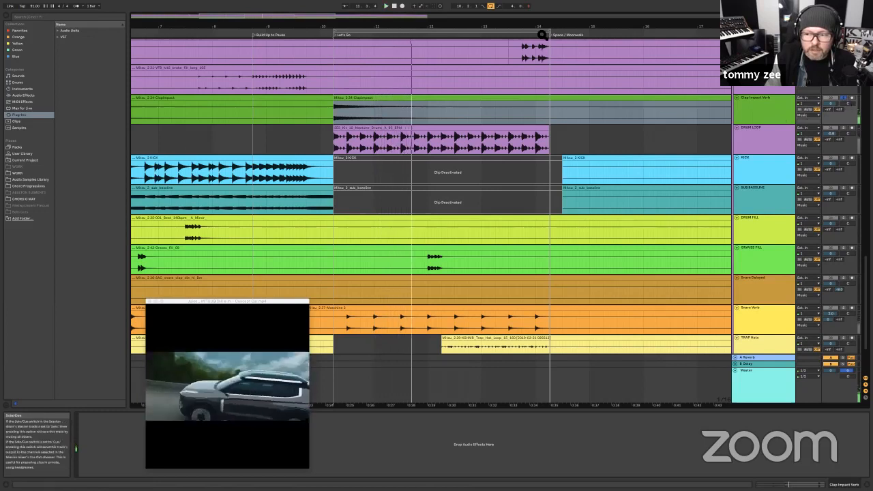
key(space)
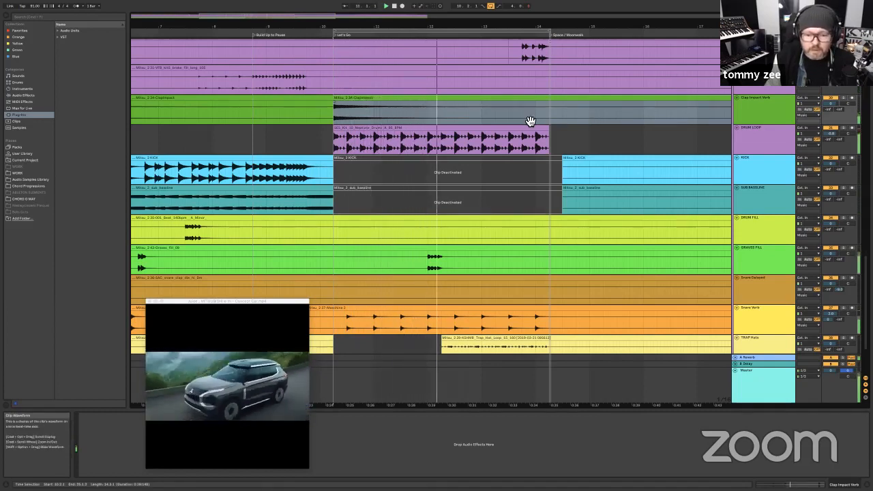
Step: Audition the TRAP Hats clip in solo in the Let's Go section, then stop playback and select the PERC LOOP FM clip
scroll(525, 115, down, 1)
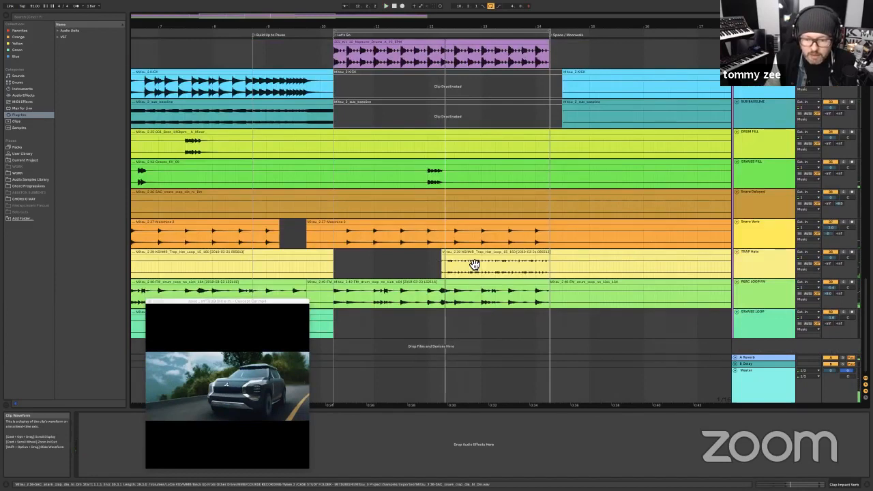
click(474, 252)
key(space)
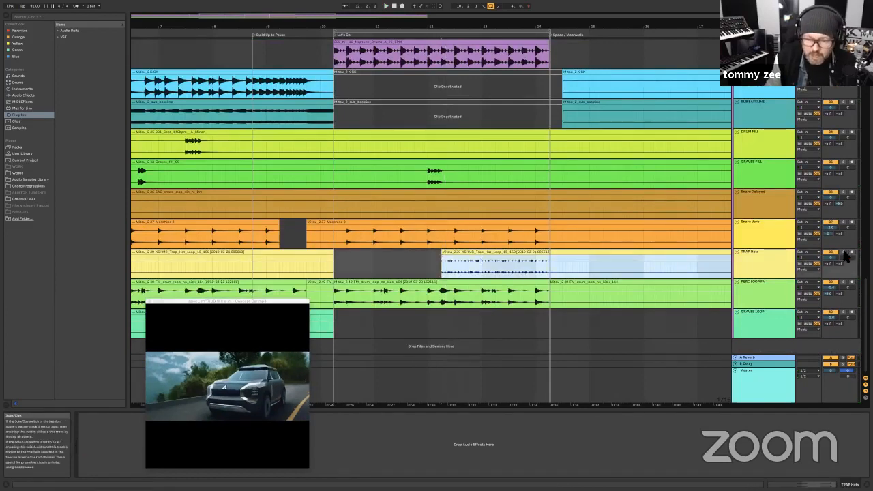
click(844, 252)
key(space)
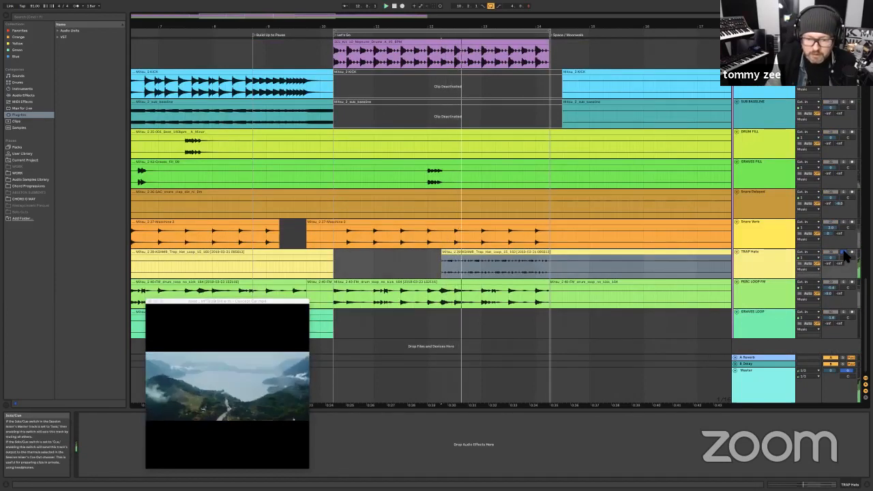
click(390, 288)
key(space)
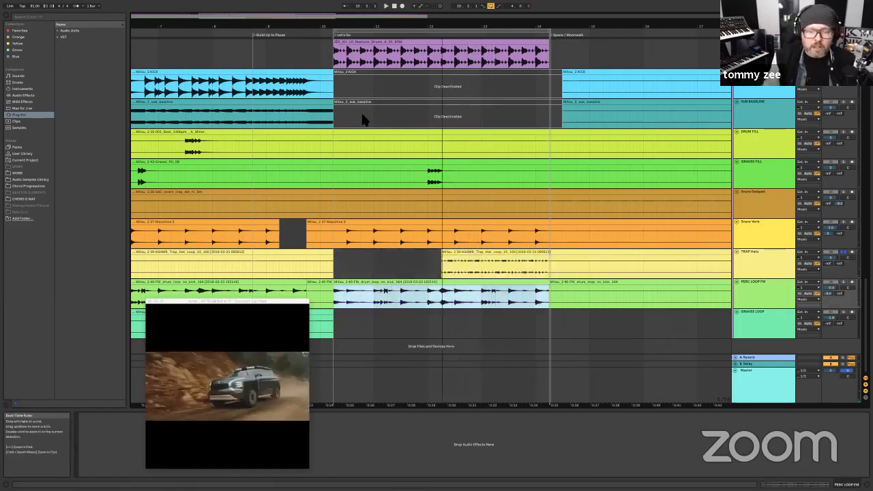
Step: Look through the arrangement's tracks, then select the STRING DRAMA HIGH clip in the Let's Go section and solo its track
scroll(361, 123, right, 2)
scroll(355, 125, down, 3)
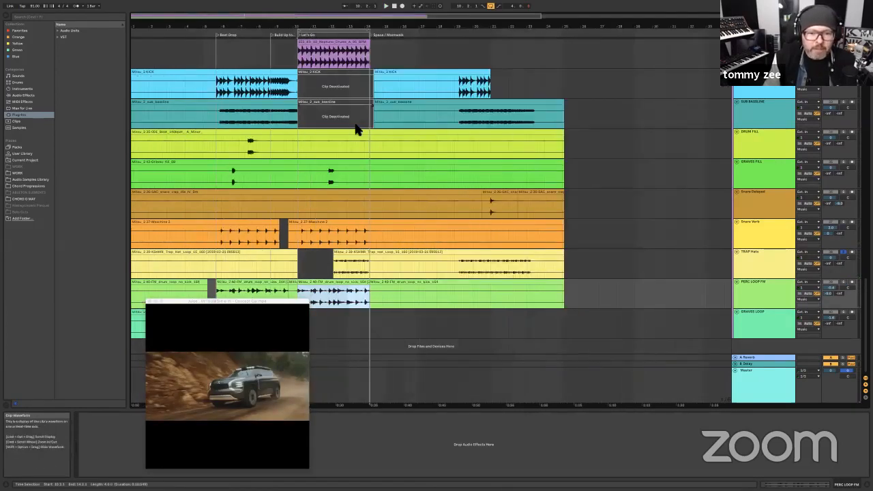
scroll(354, 120, up, 2)
scroll(354, 120, up, 5)
scroll(355, 126, up, 10)
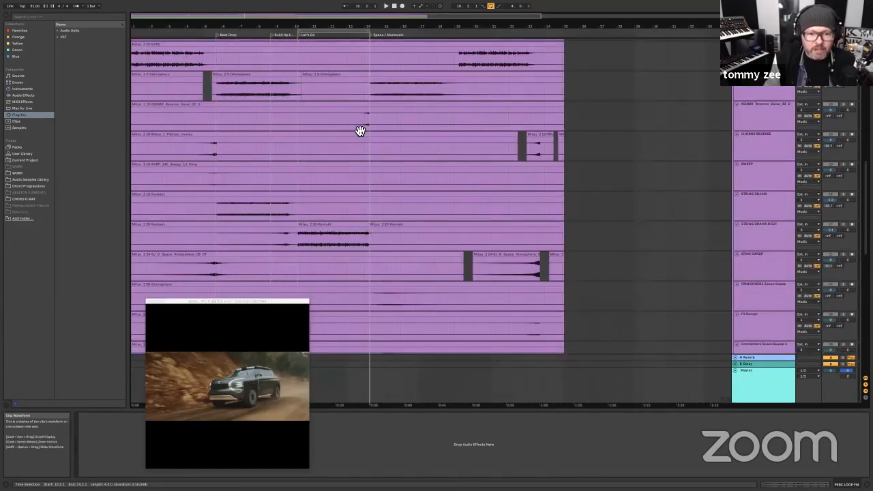
scroll(356, 127, up, 6)
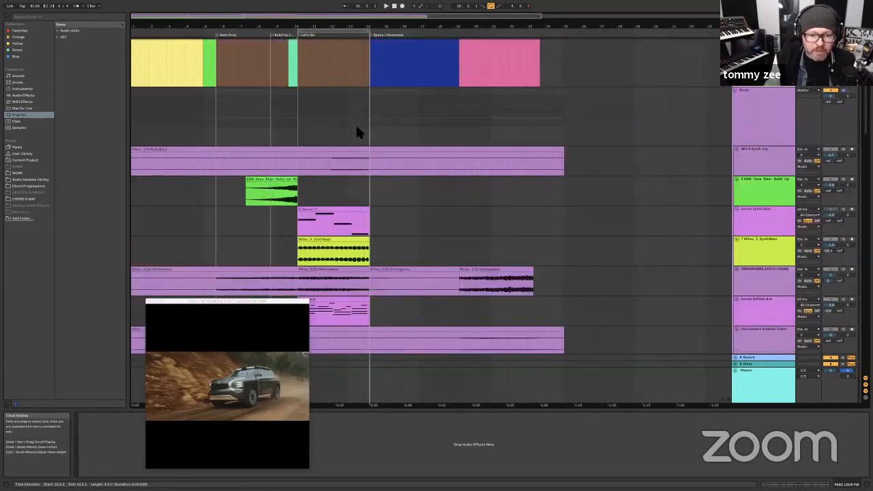
scroll(357, 128, down, 3)
scroll(356, 129, down, 1)
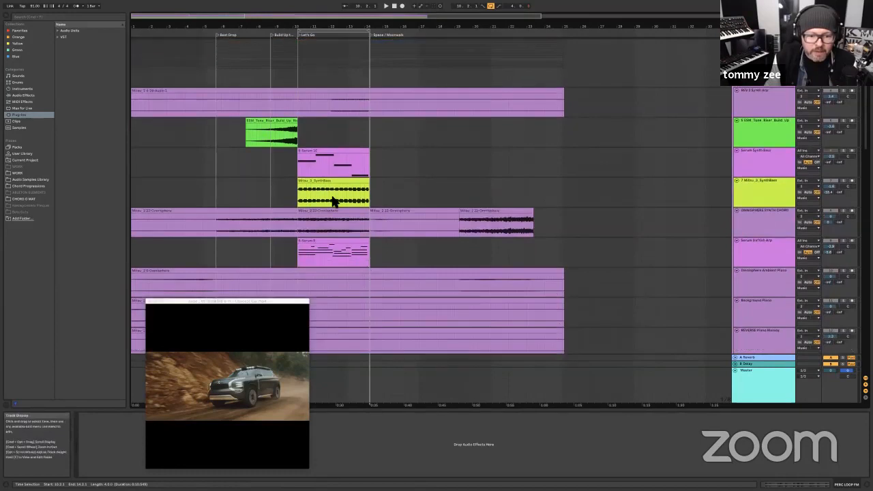
scroll(331, 236, down, 6)
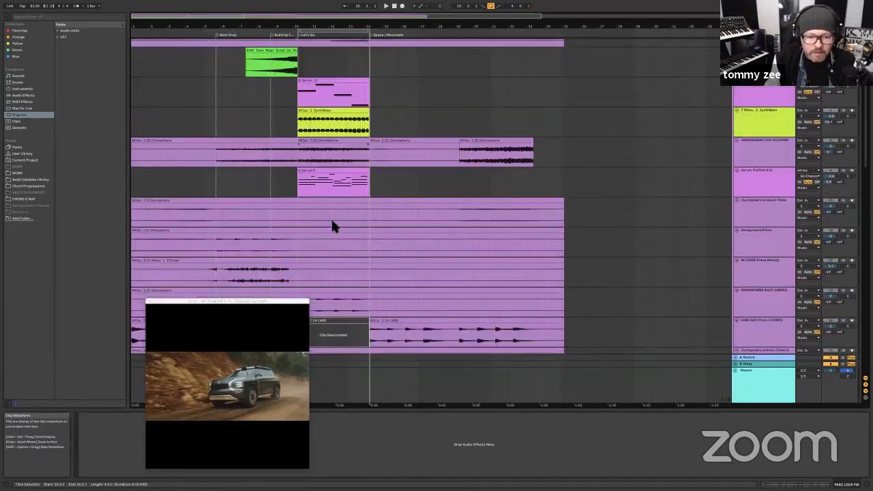
scroll(341, 226, down, 10)
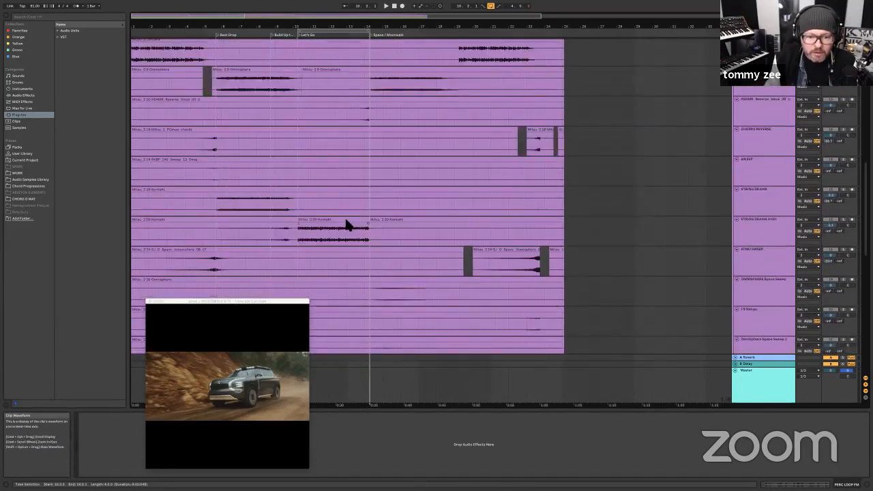
click(346, 231)
click(844, 224)
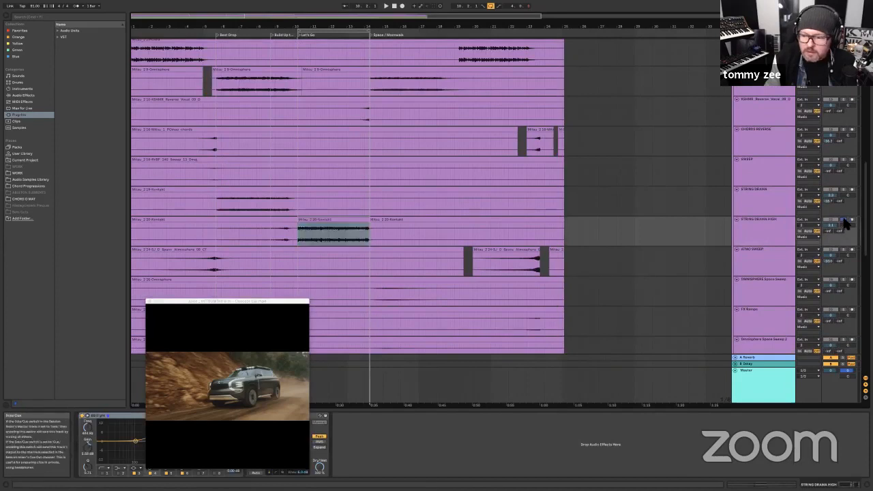
Step: Select the Serum DaftIsh Arp clip in the Let's Go section and play it in solo
scroll(766, 227, up, 3)
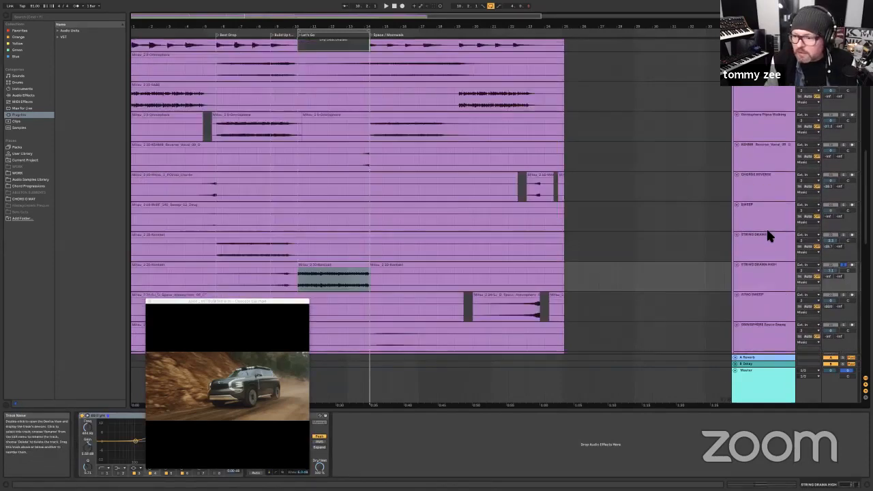
scroll(767, 232, up, 10)
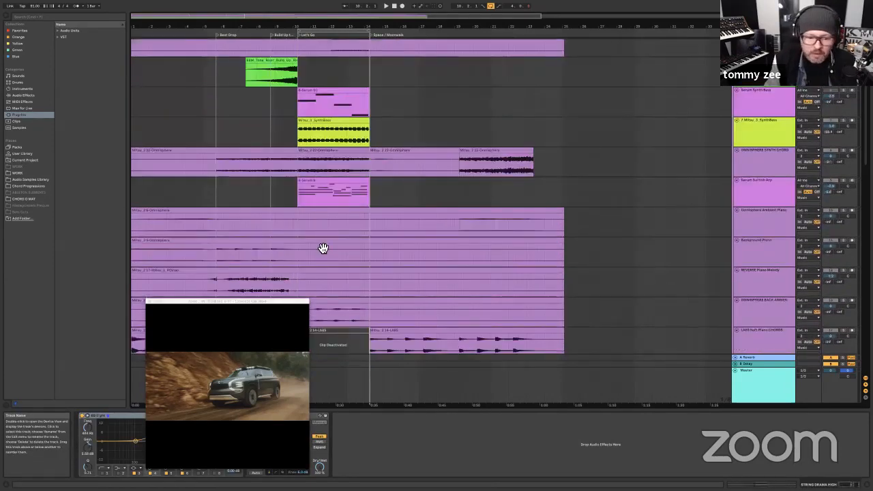
scroll(323, 247, up, 4)
click(321, 250)
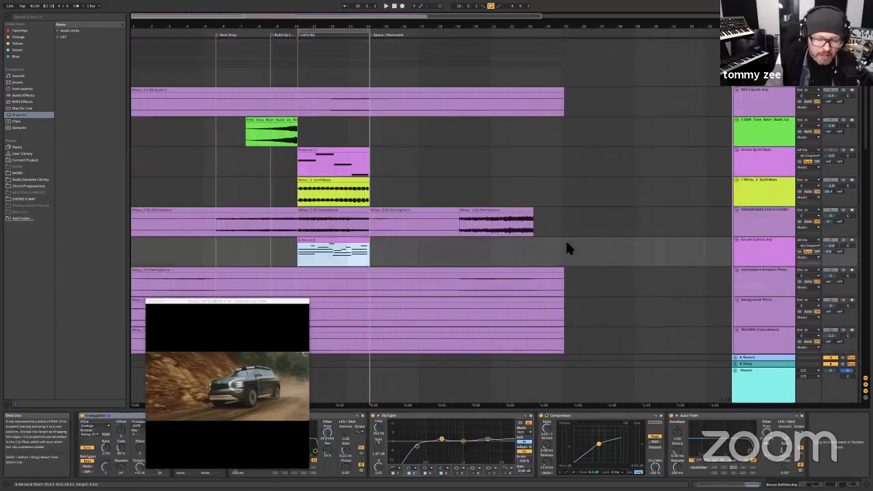
click(844, 240)
key(space)
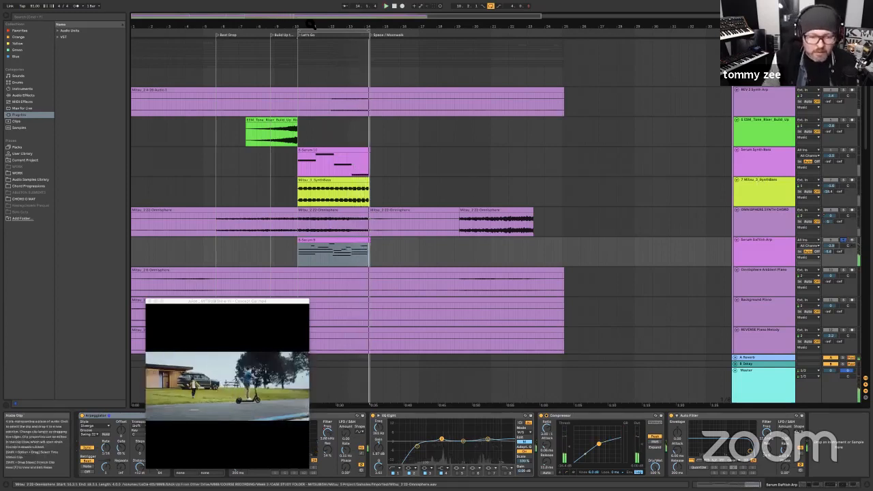
Step: Move the loop to the start of Space / Moonwalk at 14.2.1, unsolo Serum DaftIsh Arp, and play the section with all tracks
drag(323, 27, 327, 30)
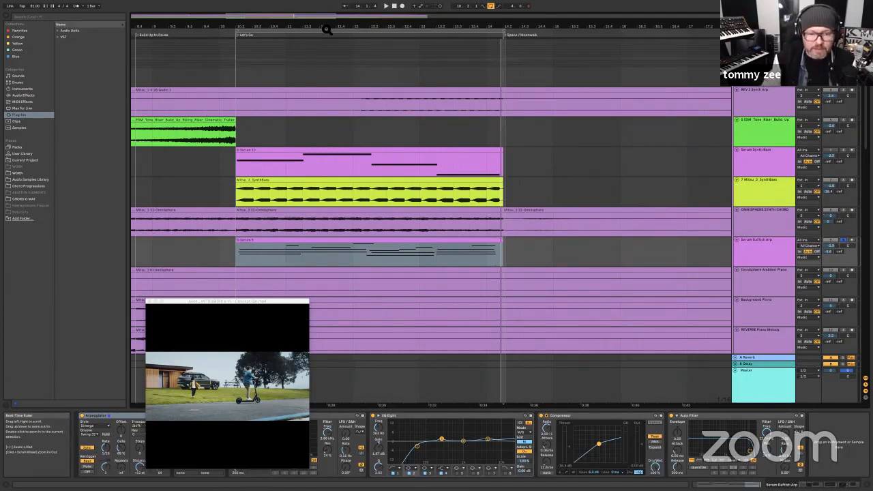
drag(373, 27, 400, 27)
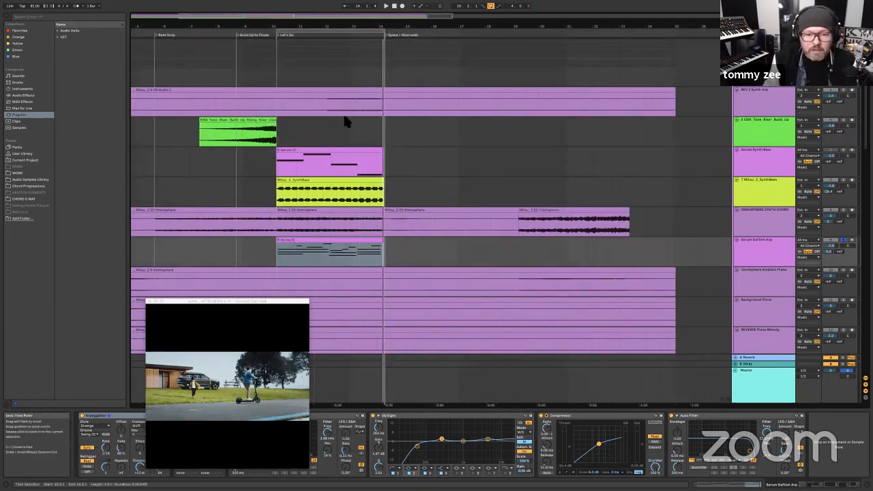
drag(345, 28, 239, 34)
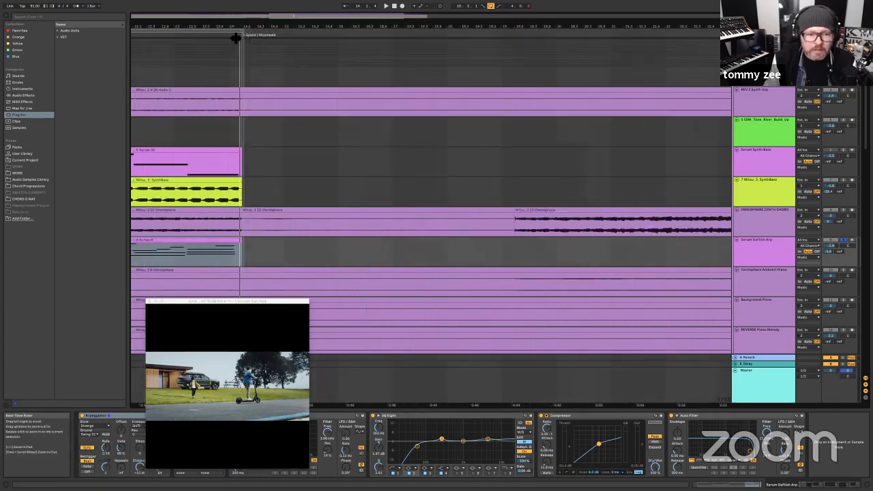
drag(452, 34, 433, 31)
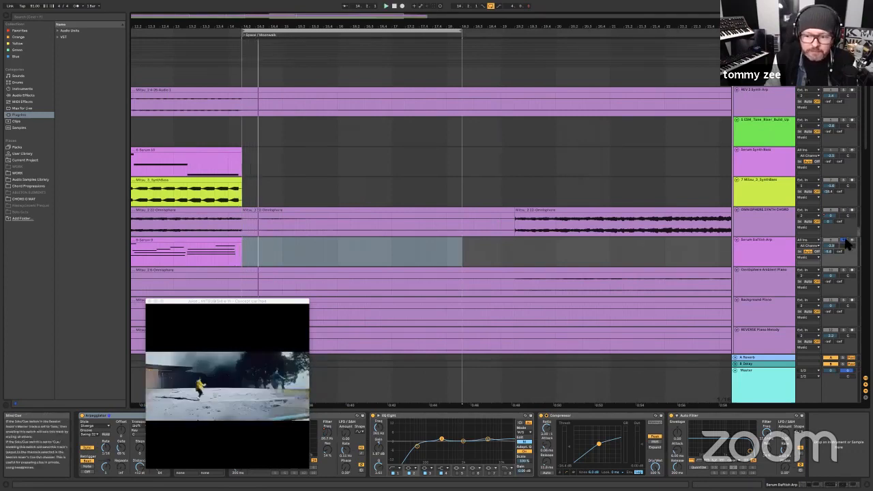
key(space)
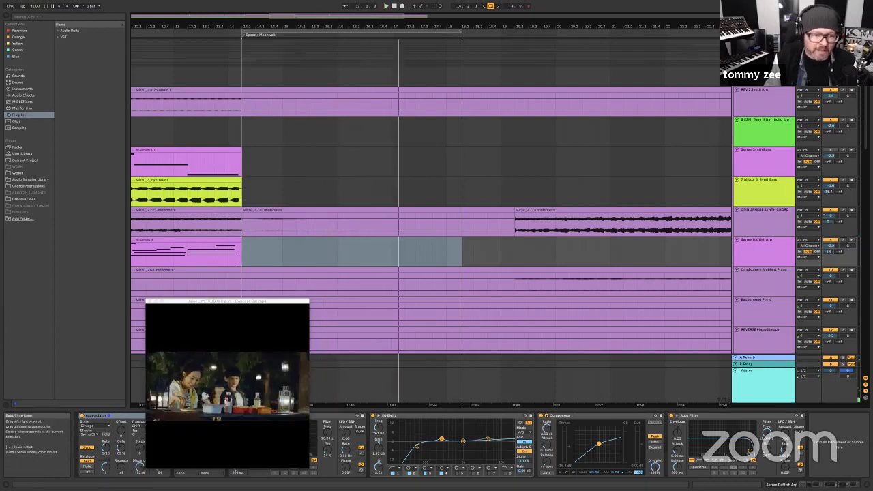
Step: Select the OMNISPHERE SYNTH CHORD clip that spans the Space / Moonwalk section
drag(231, 30, 327, 32)
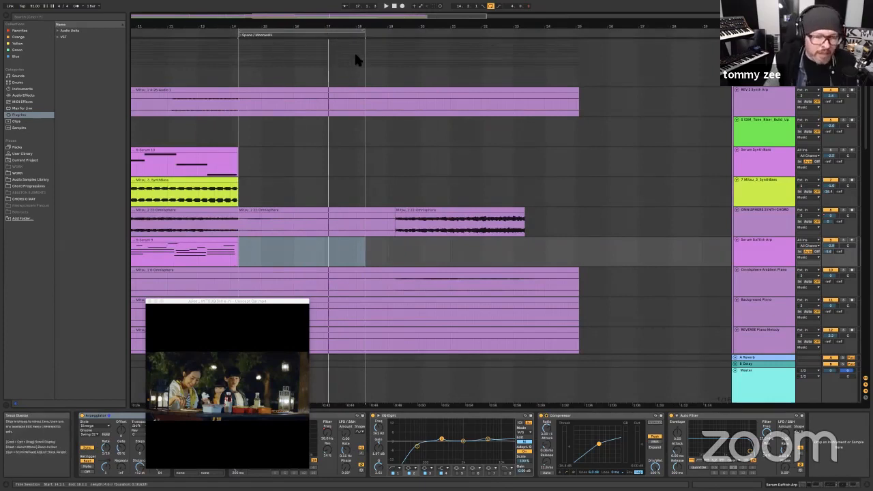
drag(434, 26, 444, 25)
scroll(445, 60, left, 5)
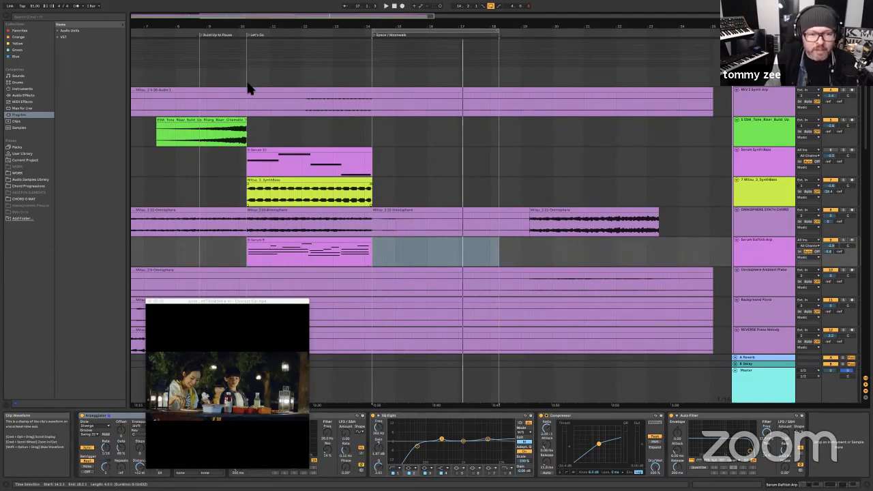
click(448, 217)
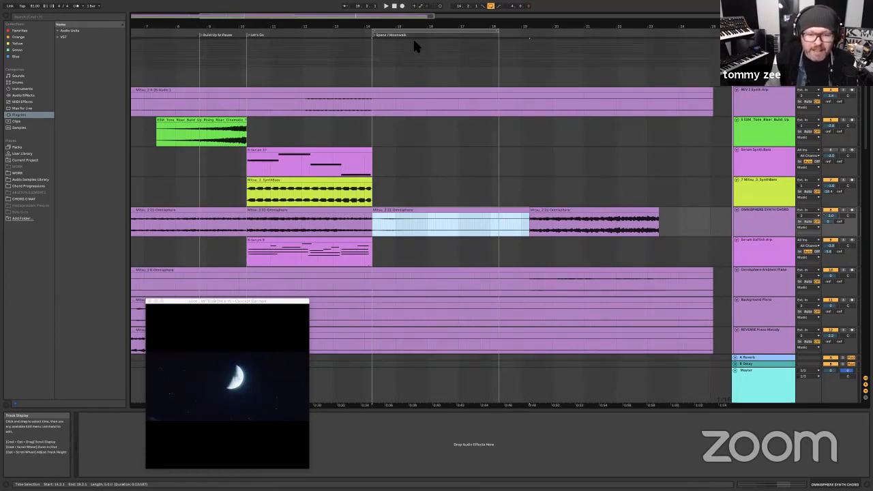
Step: Move the four-bar loop to 19.2.1, over the last OMNISPHERE SYNTH CHORD clip
drag(413, 27, 332, 25)
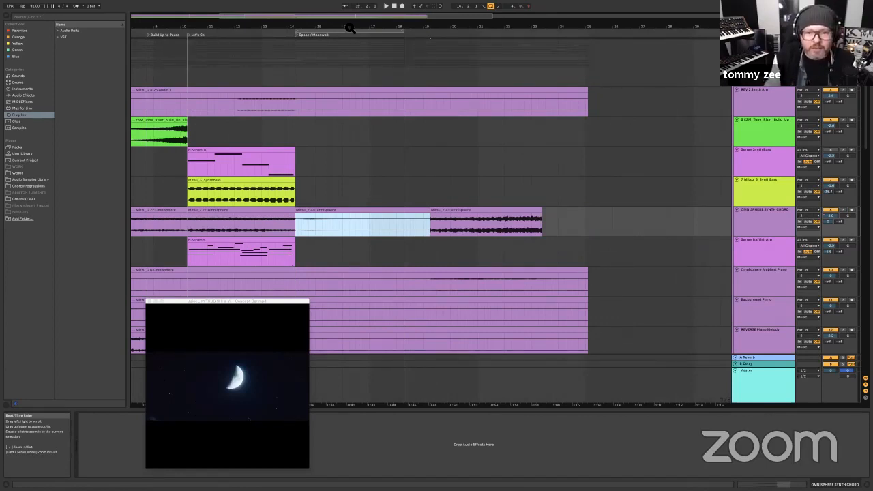
drag(349, 27, 349, 26)
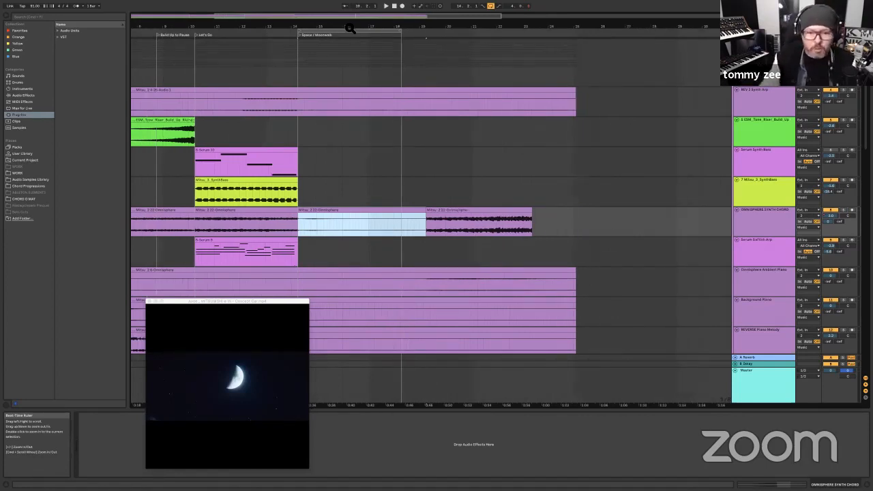
mouse_move(294, 27)
mouse_down()
mouse_move(321, 27)
mouse_move(306, 29)
mouse_move(345, 43)
mouse_move(270, 37)
mouse_move(235, 50)
mouse_up()
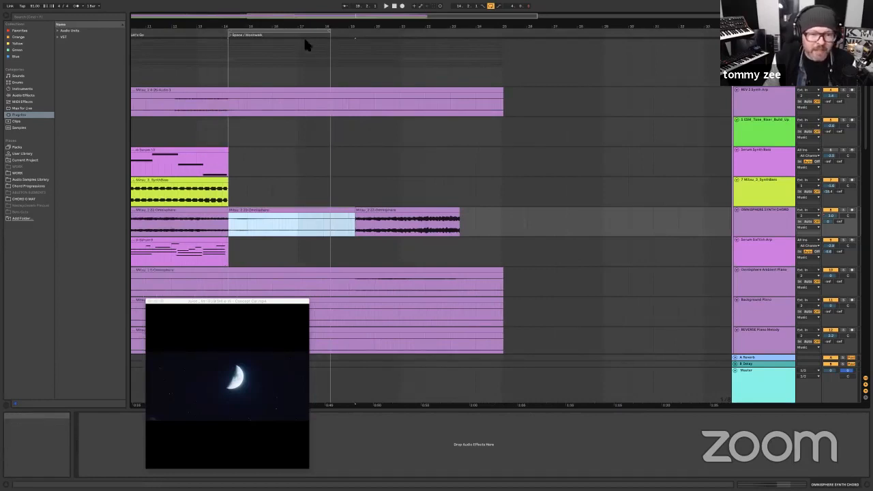
drag(297, 32, 621, 114)
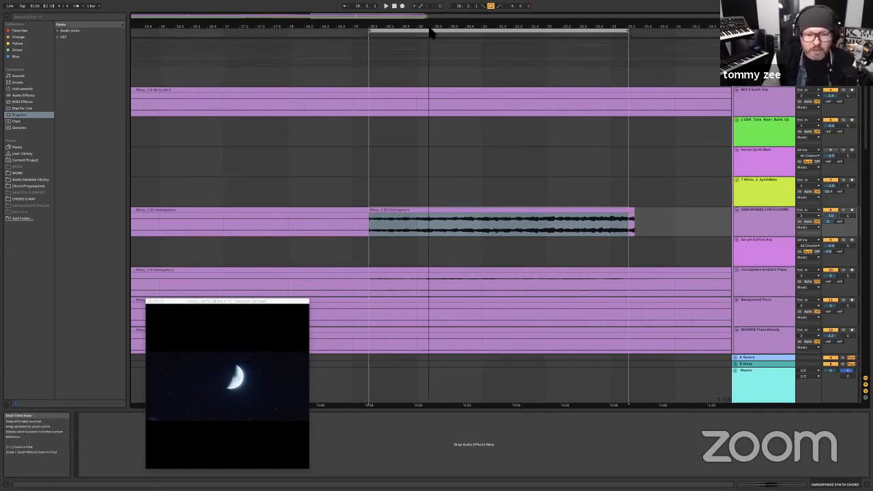
Step: Select the OMNISPHERE SYNTH CHORD clip in the Let's Go section, solo the track and play it from there
drag(430, 28, 429, 8)
scroll(552, 174, up, 3)
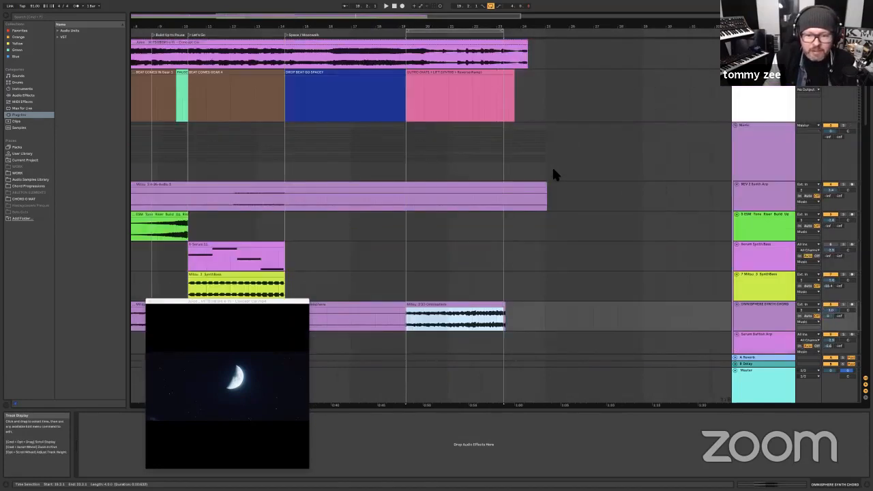
scroll(259, 146, down, 5)
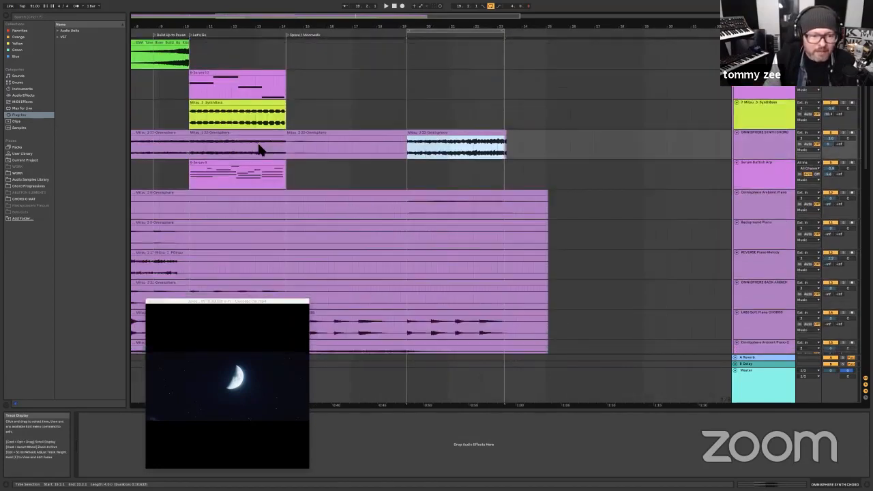
click(259, 146)
click(844, 133)
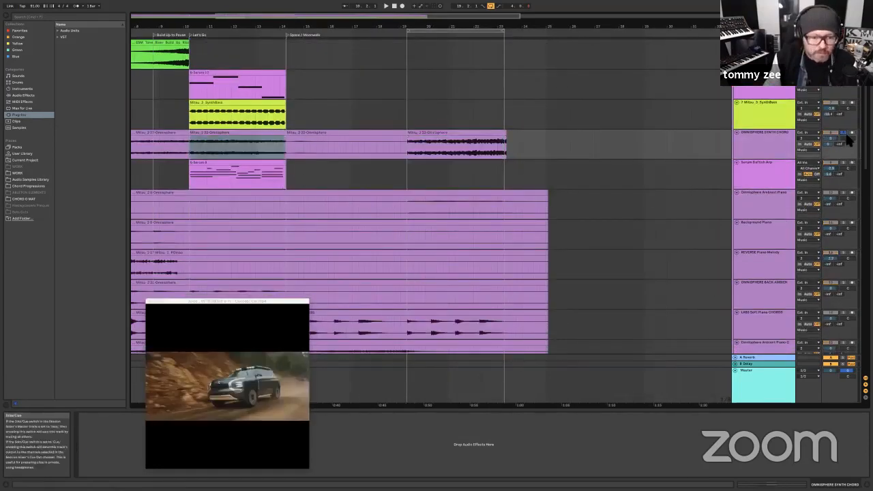
key(space)
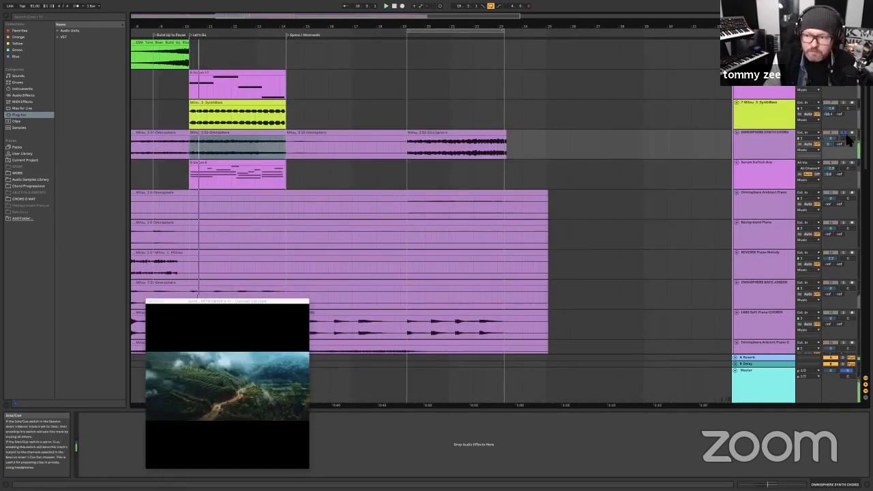
Step: Audition the last OMNISPHERE SYNTH CHORD clip soloed, unsolo the track and play the same section with all tracks
click(450, 141)
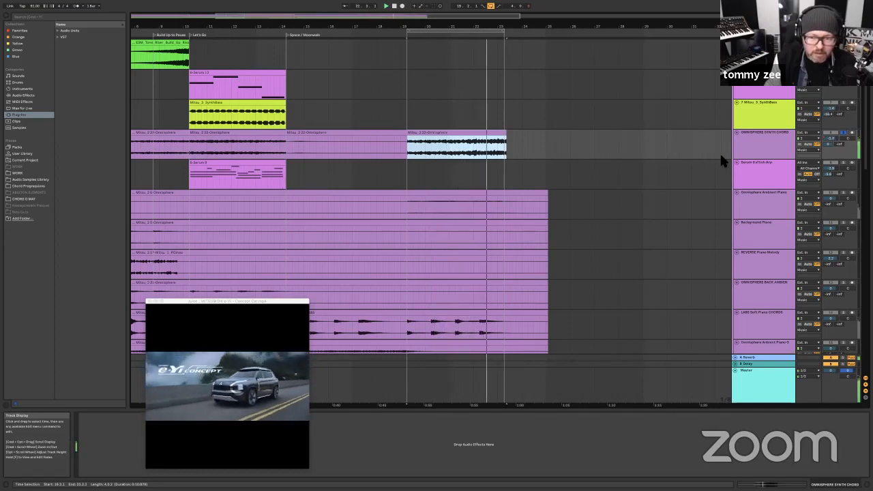
key(space)
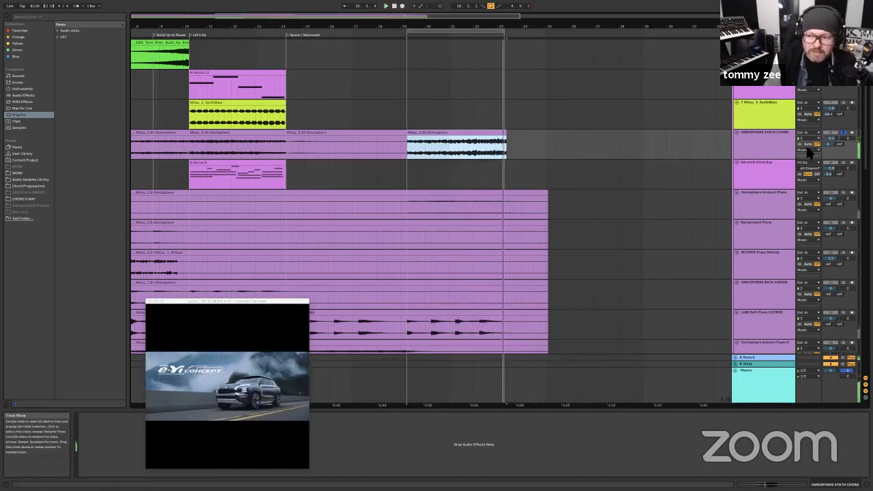
click(843, 133)
key(space)
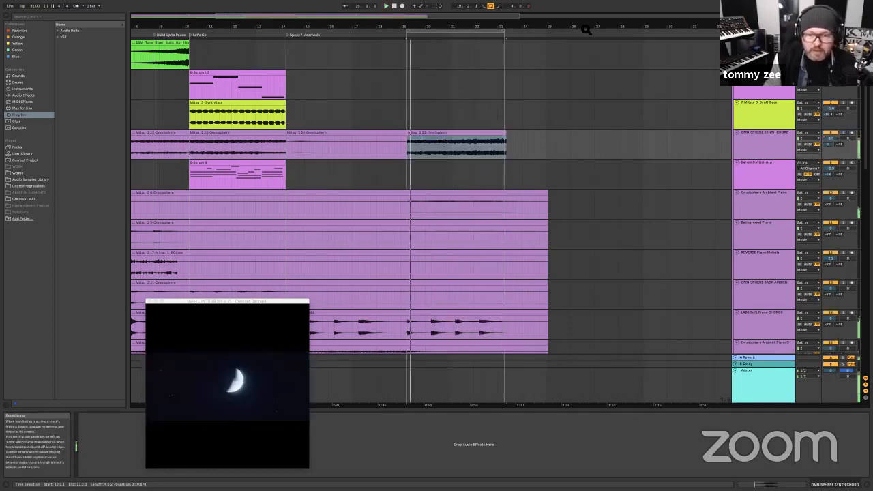
Step: Extend the end of the loop over the final section to just past bar 25
drag(501, 34, 555, 33)
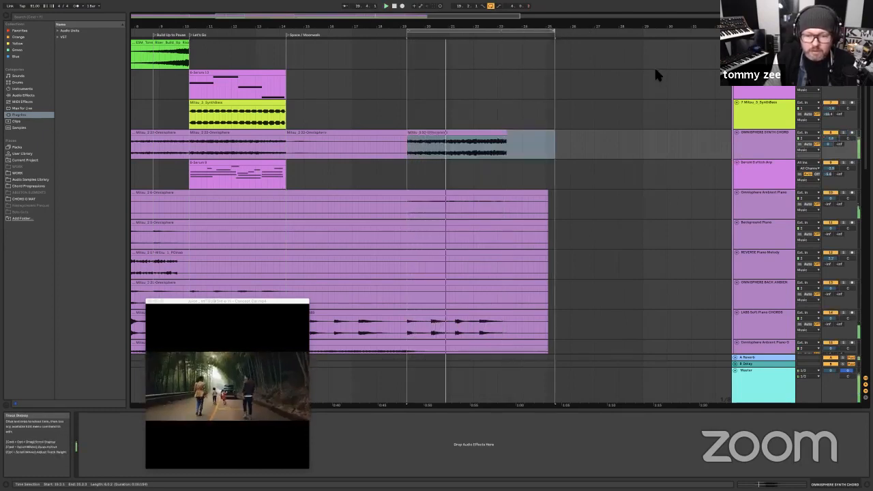
scroll(654, 105, down, 5)
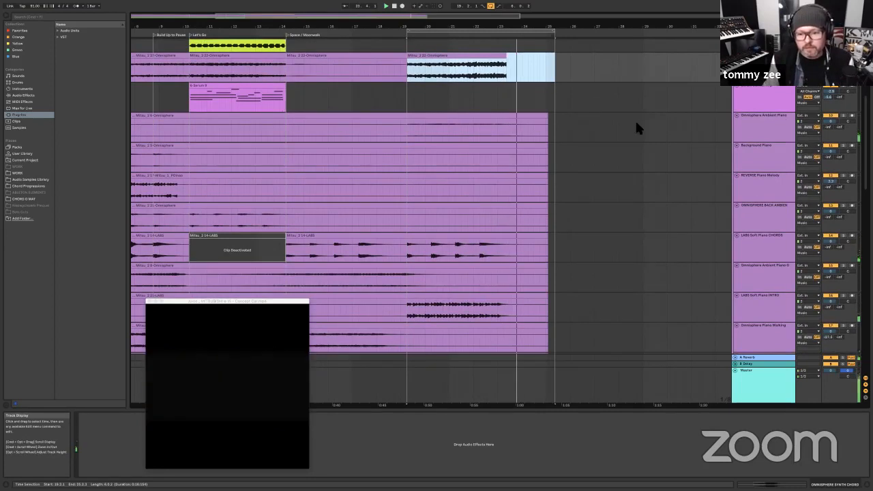
Step: Return to the section marker clips around the Beat Drop and select EASY INTRO, BEAT COMES IN Gear 1 and TRANSITION
drag(404, 27, 404, 6)
drag(260, 27, 318, 59)
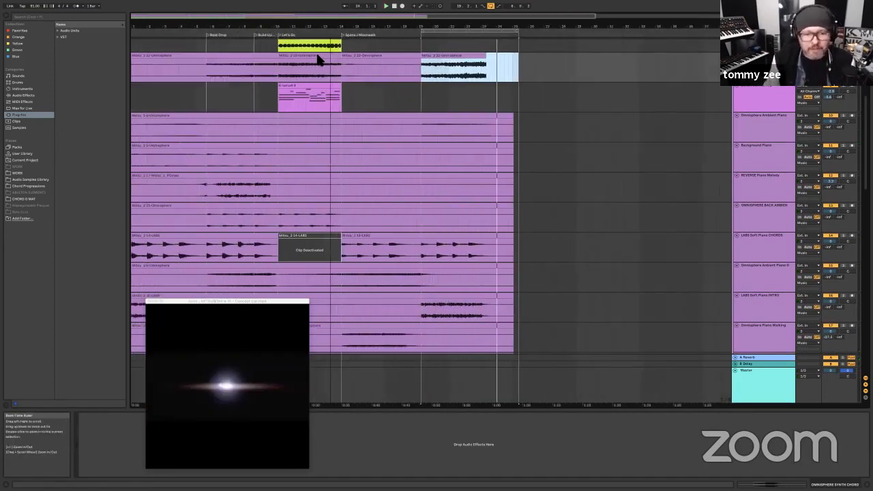
scroll(312, 75, up, 5)
scroll(314, 76, up, 3)
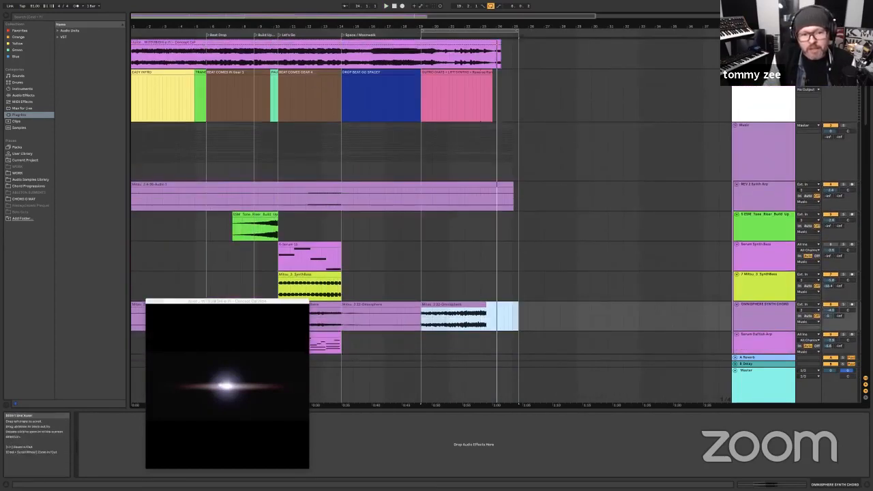
drag(197, 30, 217, 76)
click(217, 73)
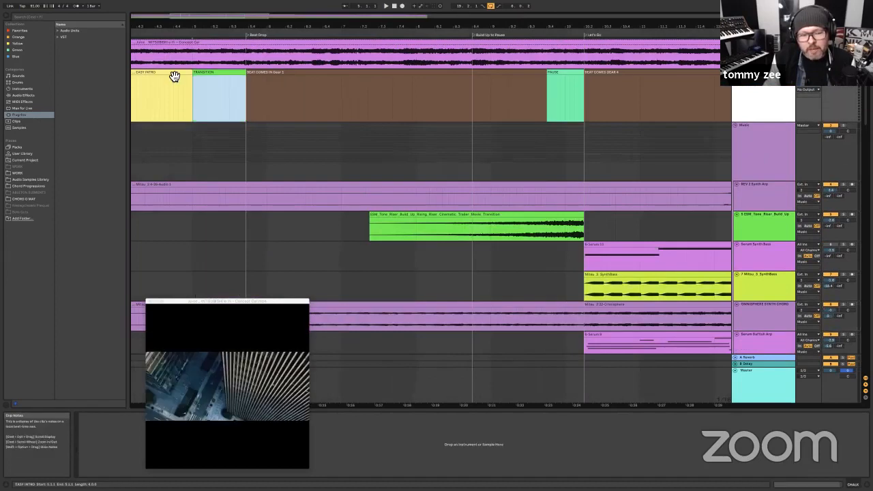
click(170, 72)
click(283, 75)
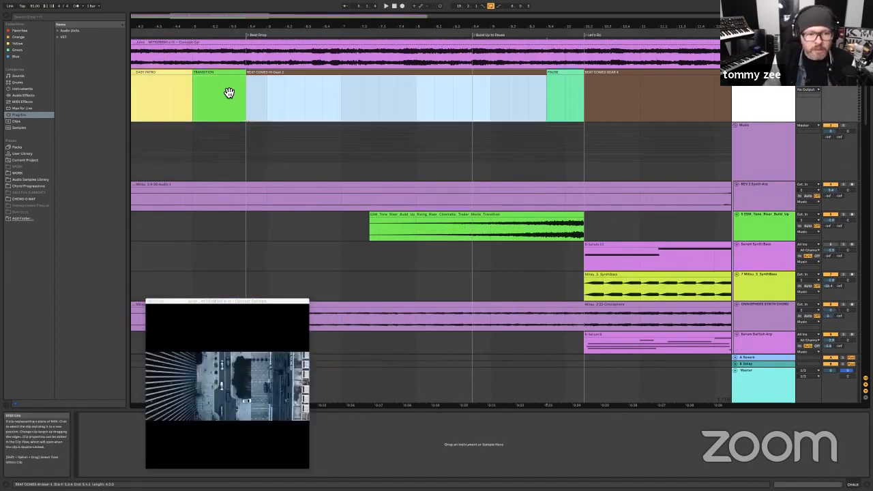
click(225, 76)
Step: Solo REVERSE Piano Melody and play it from just before the Beat Drop
scroll(215, 164, down, 6)
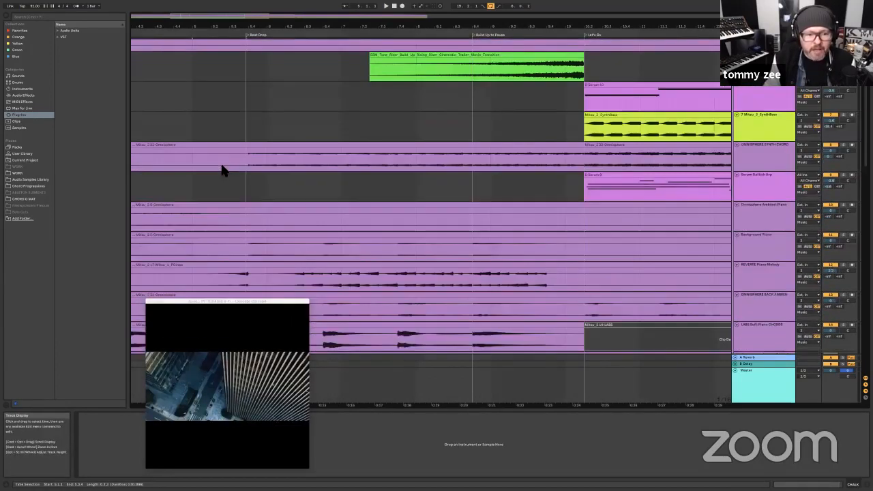
scroll(221, 165, down, 4)
click(221, 166)
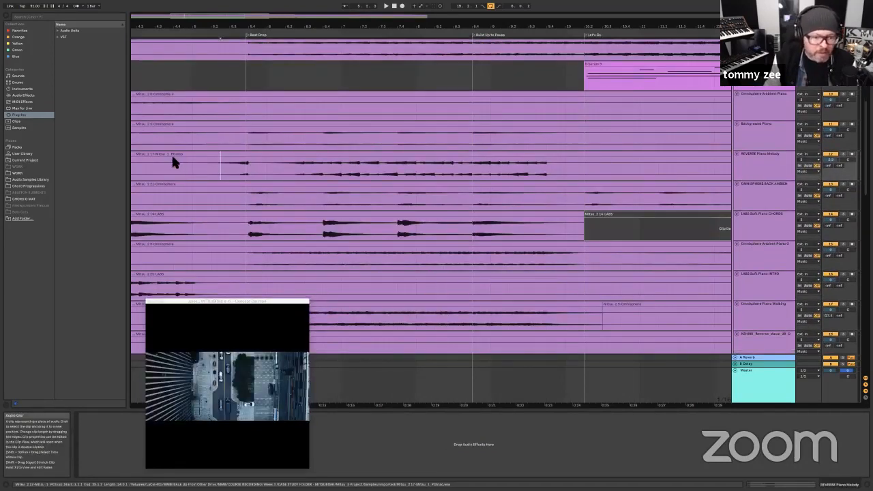
click(844, 154)
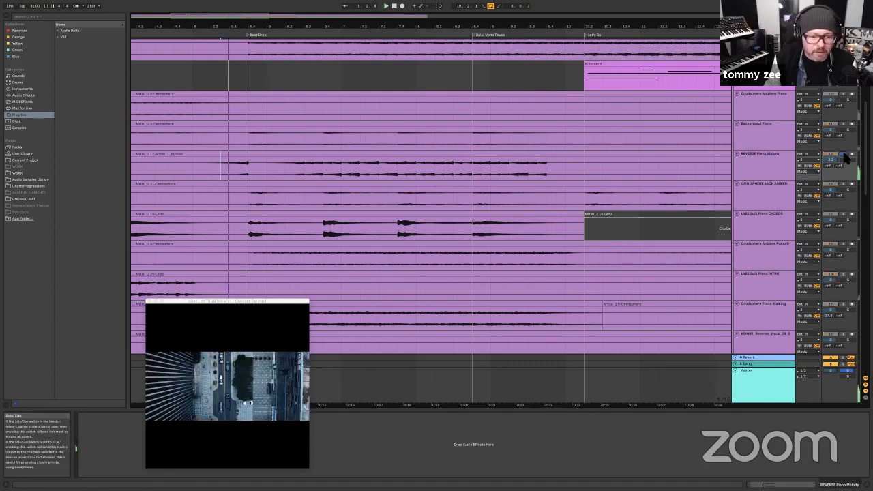
click(189, 141)
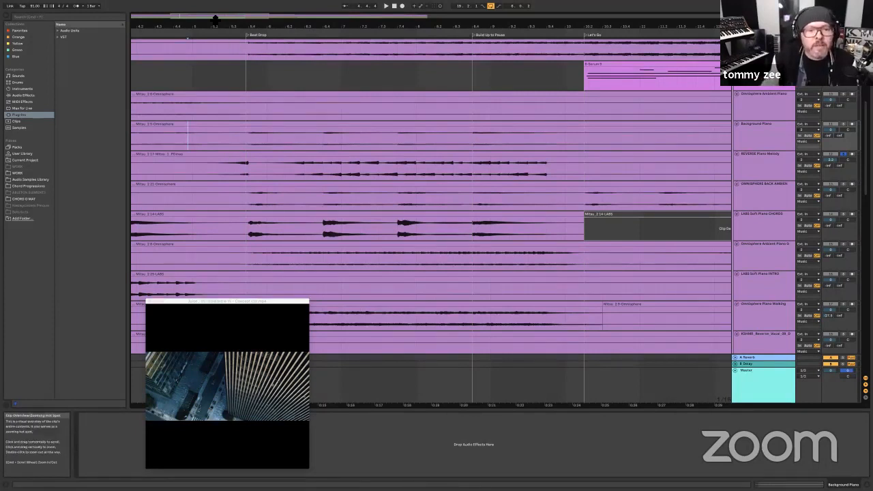
Step: Replay the reversed piano leading into the Beat Drop, solo CHORDS REVERSE and play its swell
mouse_move(215, 28)
mouse_down()
mouse_move(430, 130)
mouse_move(439, 153)
mouse_move(402, 152)
mouse_up()
scroll(403, 153, down, 2)
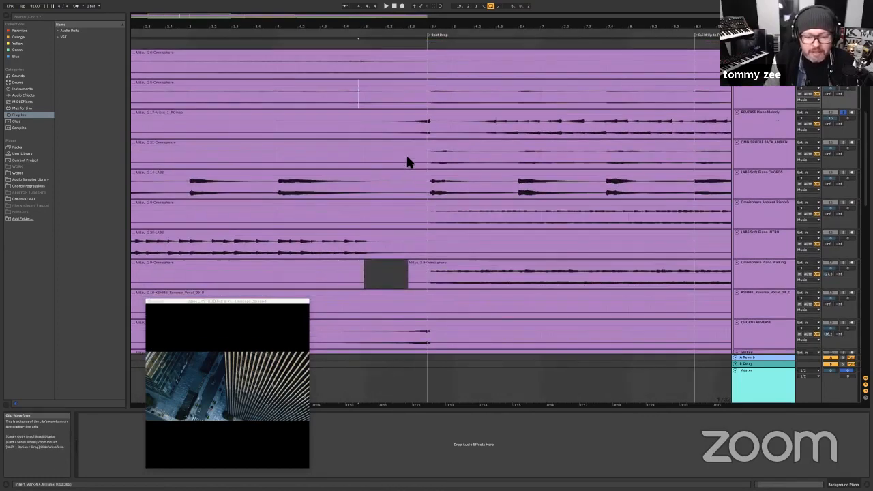
scroll(407, 161, down, 5)
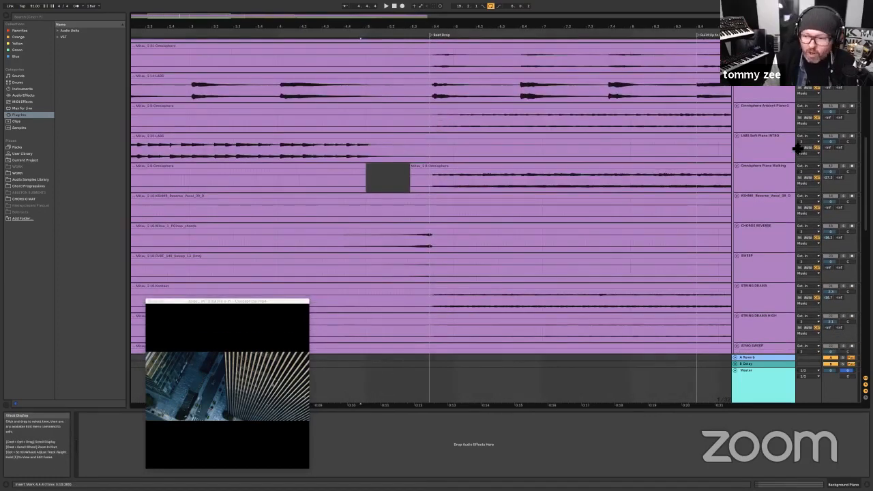
scroll(838, 132, up, 3)
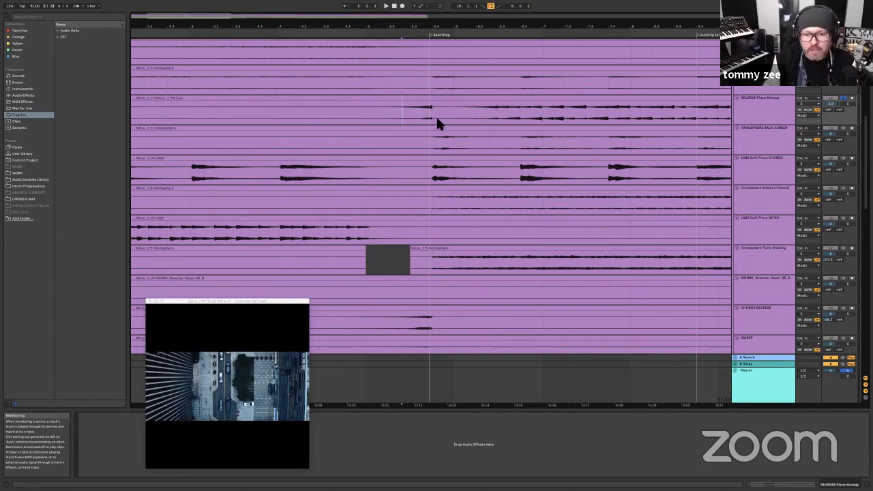
scroll(385, 72, down, 2)
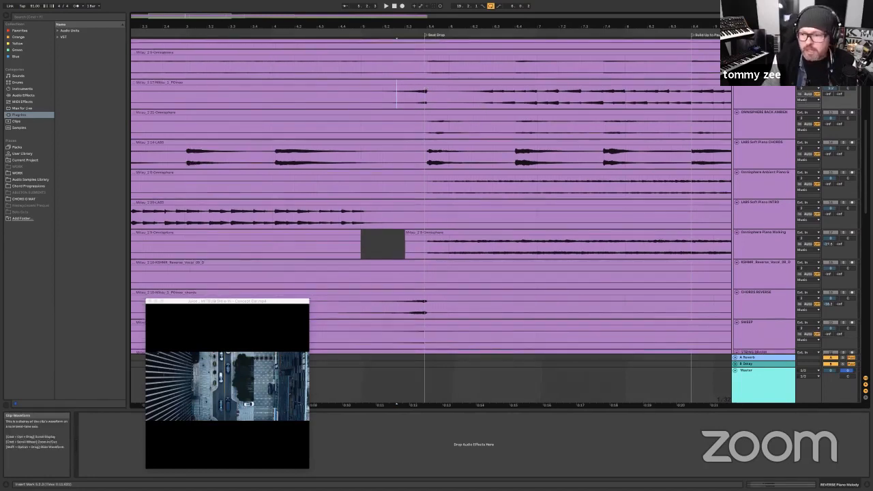
scroll(409, 205, down, 2)
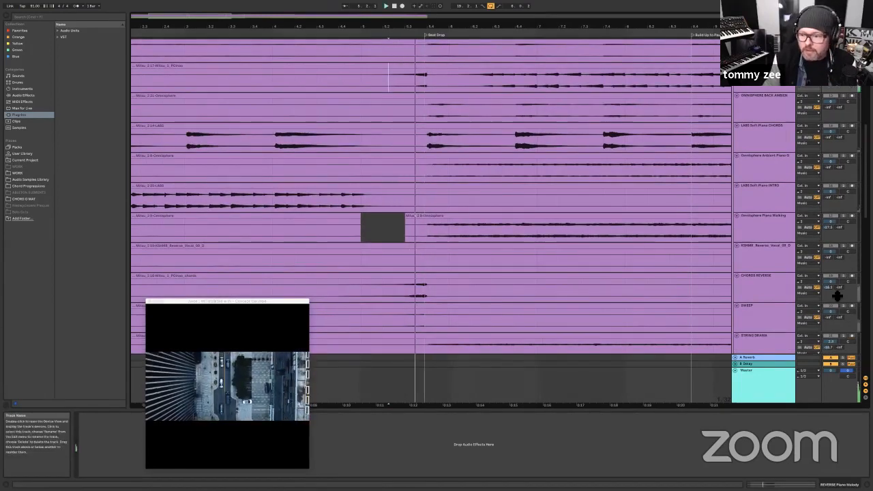
click(427, 300)
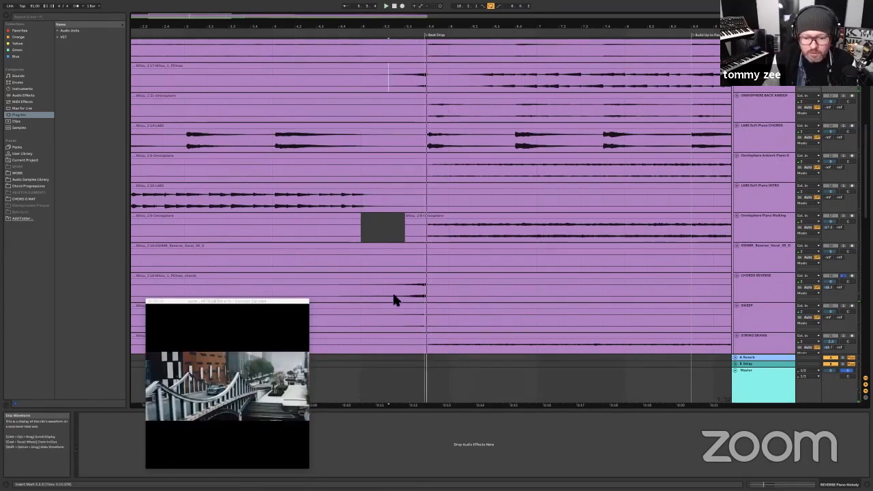
click(393, 298)
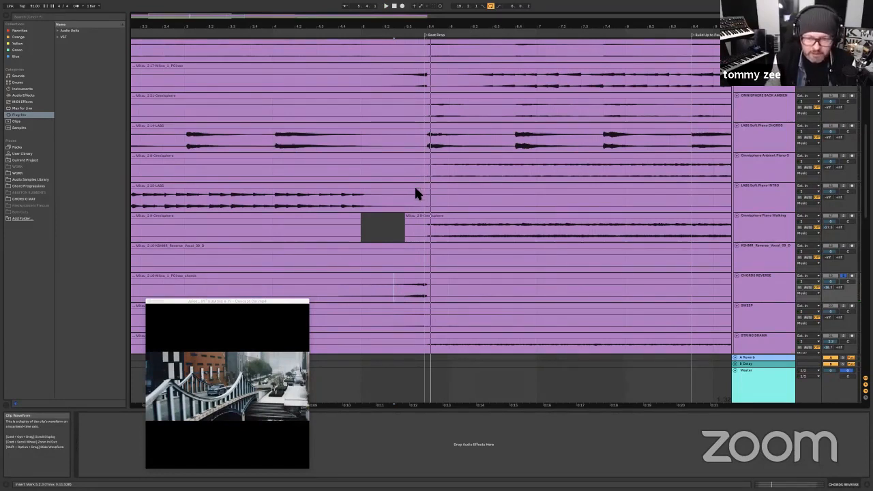
Step: Find the ATMO SWEEP track, solo it and play its sweep into the Beat Drop
scroll(416, 191, up, 6)
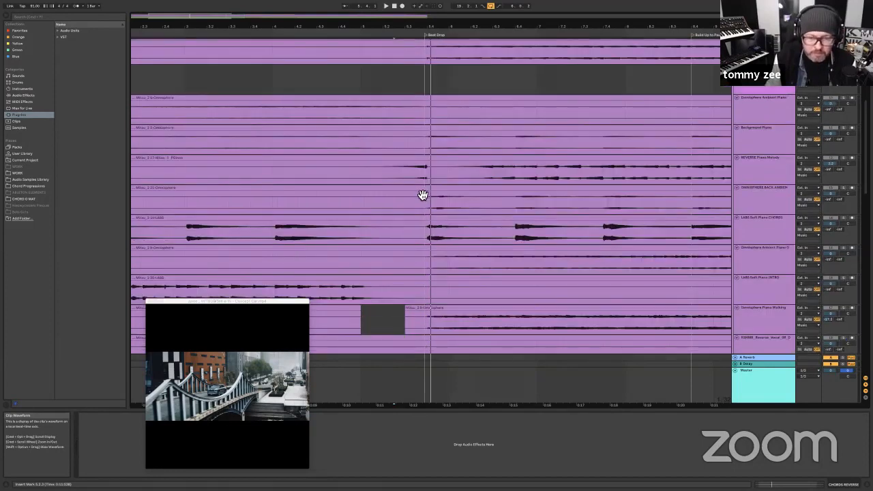
scroll(418, 194, up, 6)
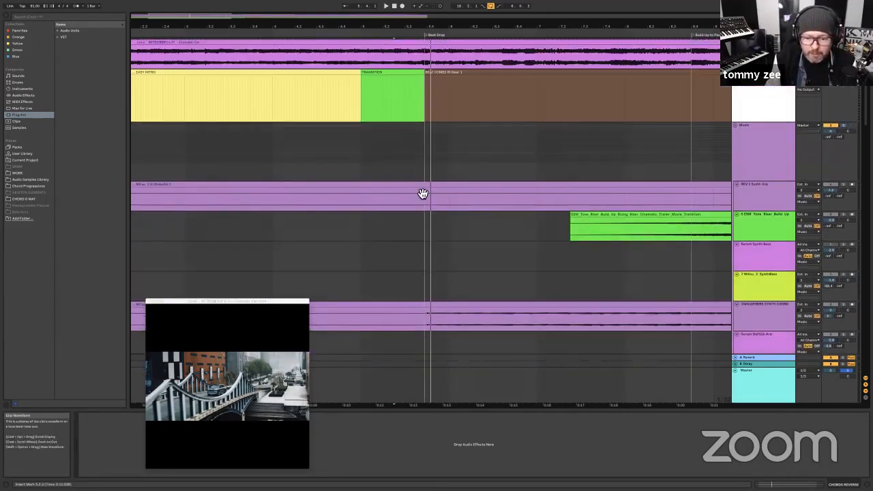
scroll(419, 195, down, 3)
scroll(764, 197, down, 6)
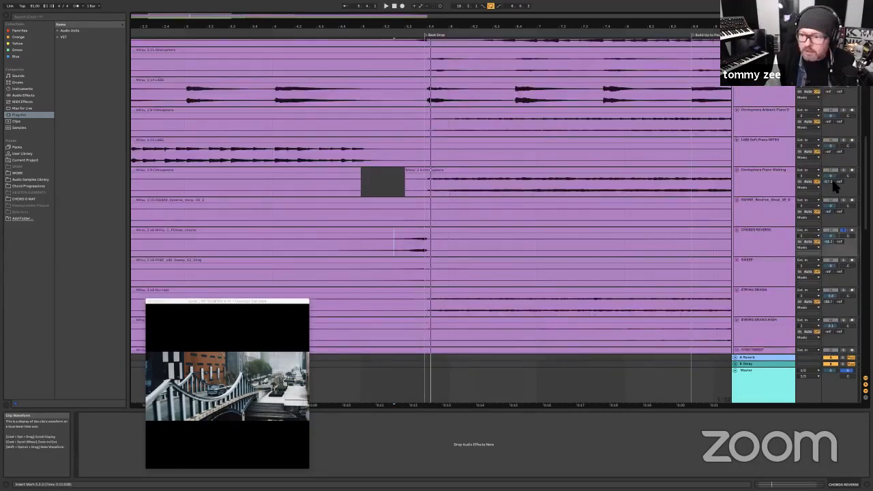
scroll(833, 190, down, 6)
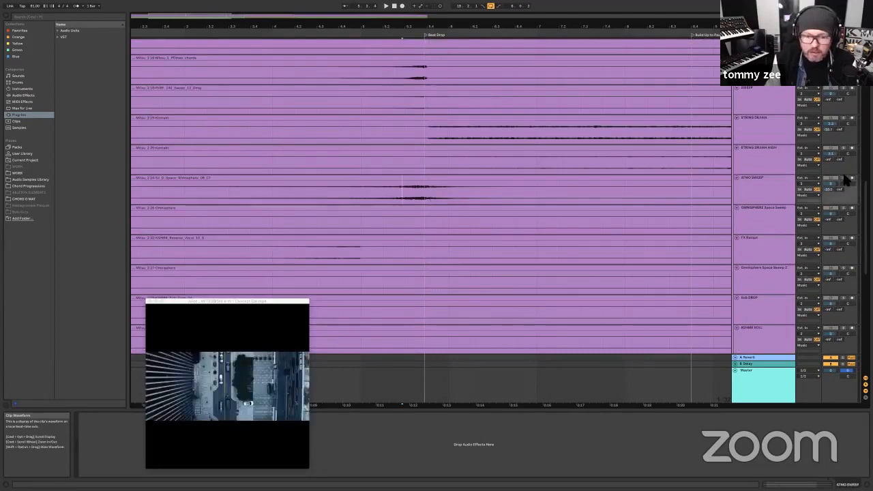
click(367, 196)
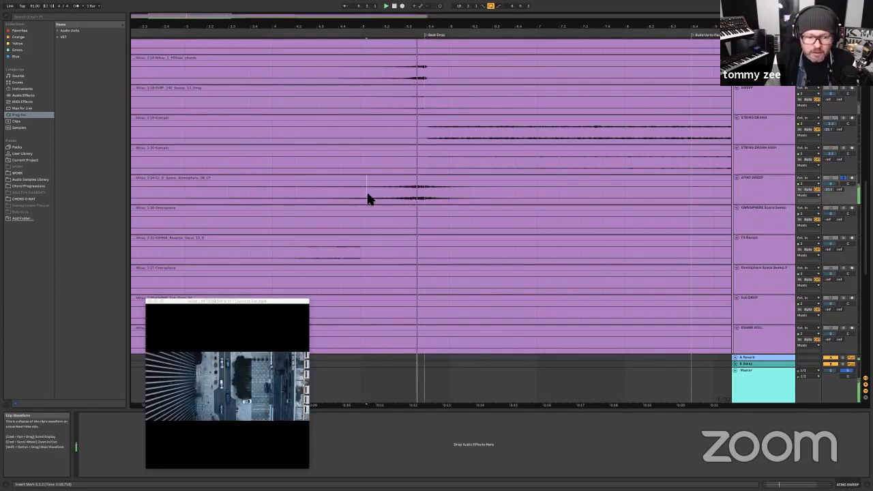
Step: Unsolo ATMO SWEEP and play the transition into the Beat Drop with all tracks
click(328, 195)
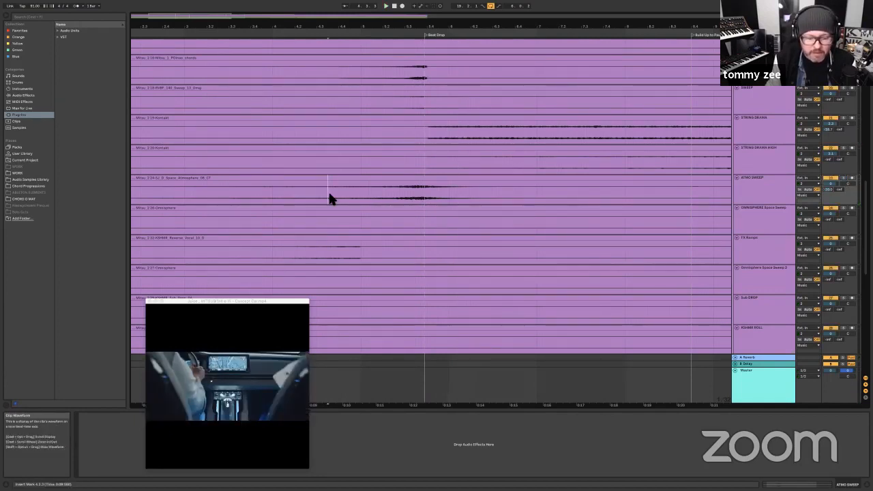
key(space)
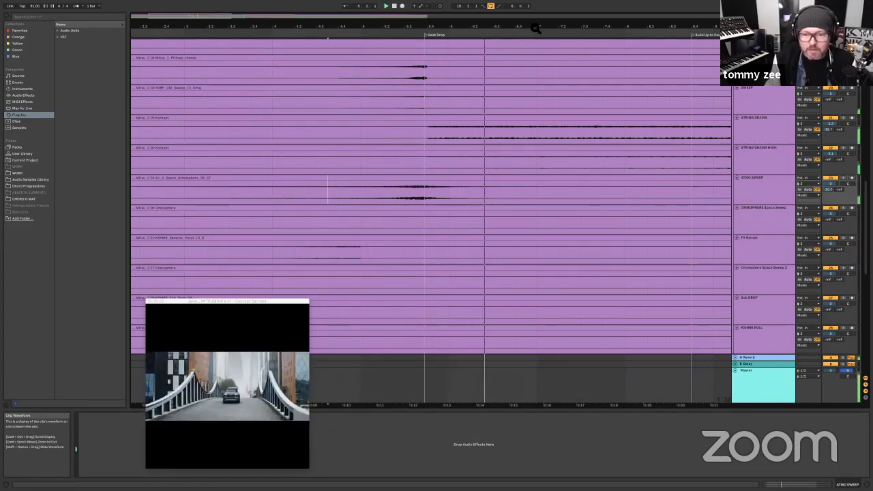
drag(457, 26, 16, 26)
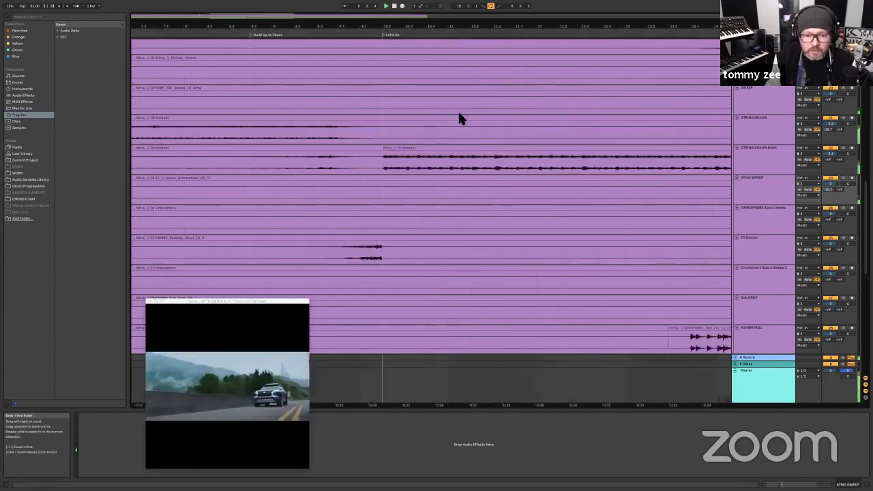
scroll(497, 173, down, 2)
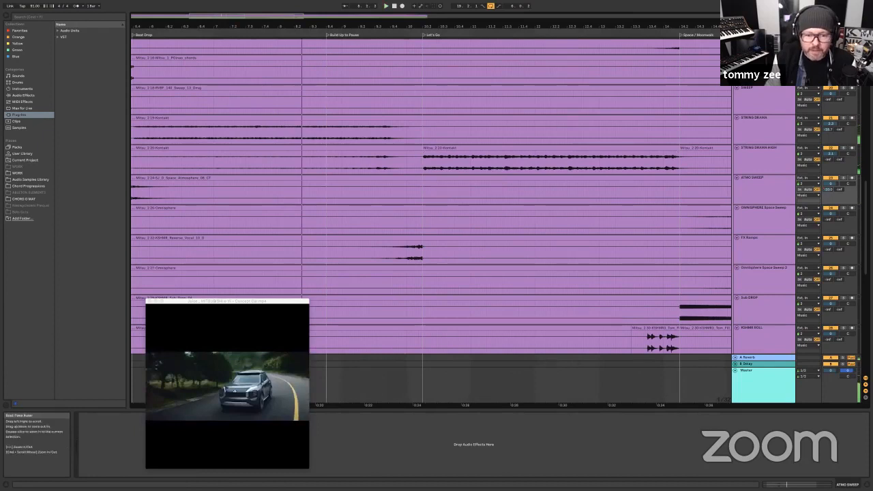
Step: Play all tracks from the Beat Drop locator through Let's Go while looking over the string, reverse and piano tracks
drag(319, 29, 386, 33)
drag(203, 28, 300, 34)
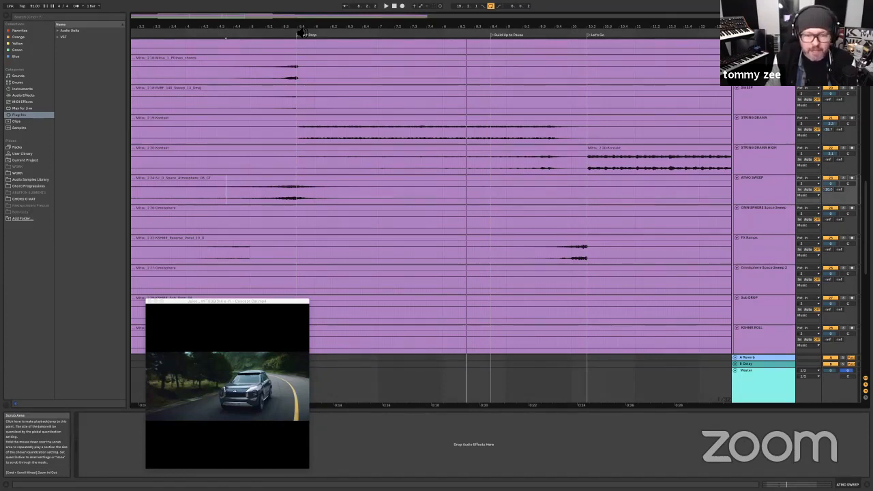
click(306, 35)
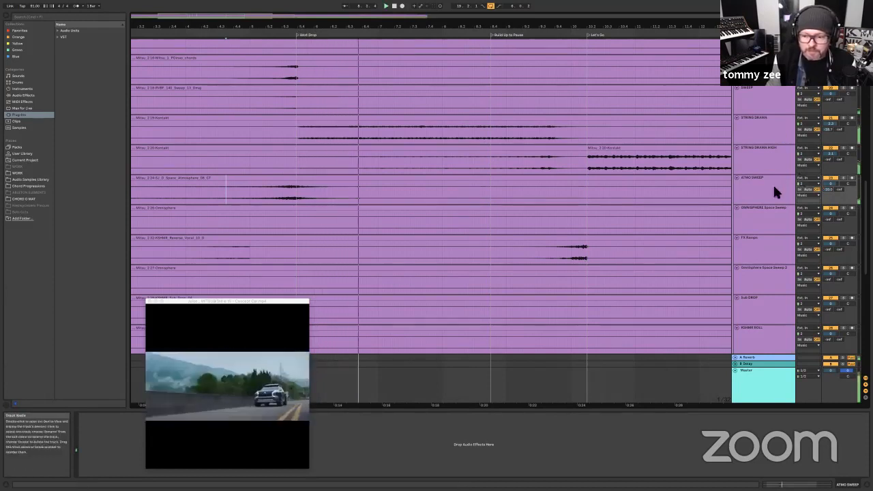
scroll(773, 191, up, 1)
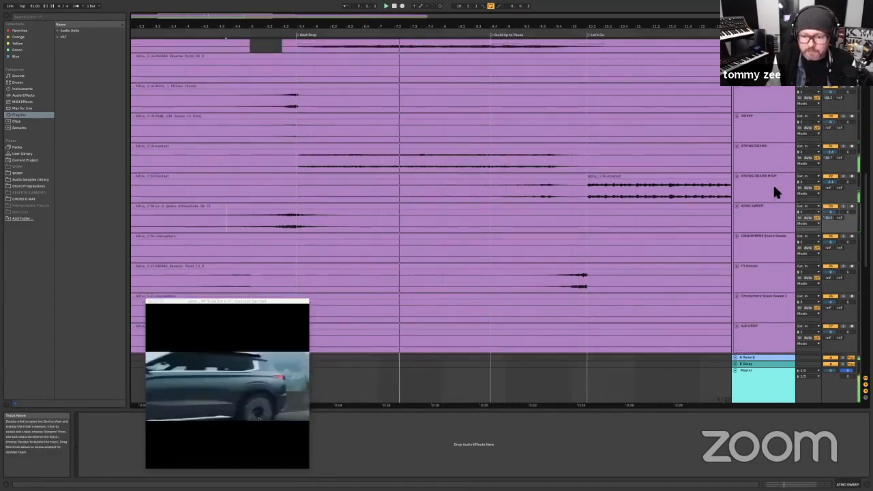
scroll(773, 191, up, 1)
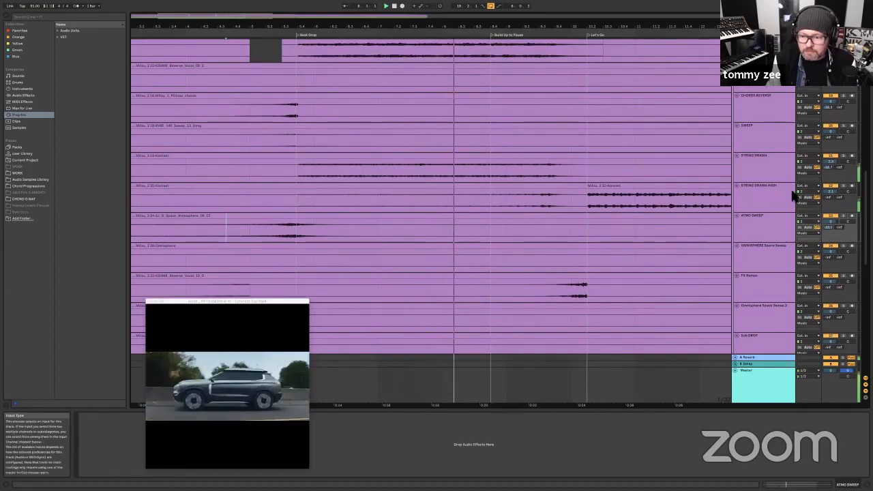
scroll(781, 197, up, 1)
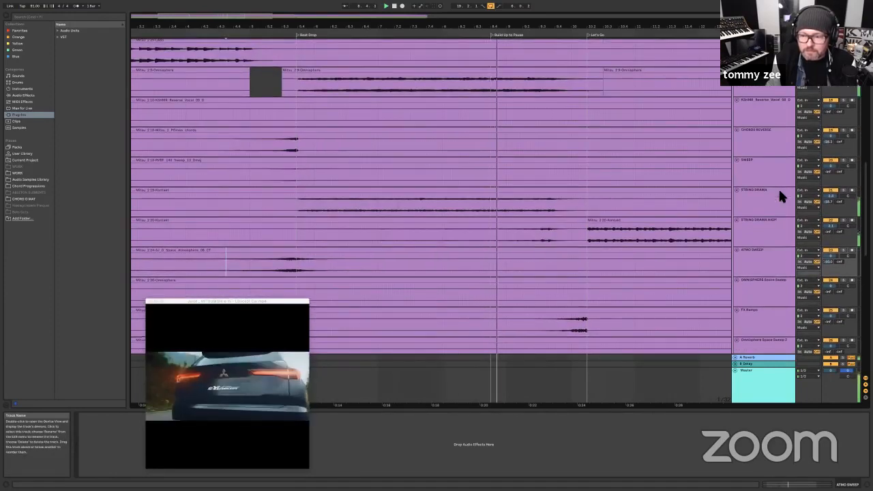
scroll(781, 197, up, 2)
scroll(778, 188, up, 1)
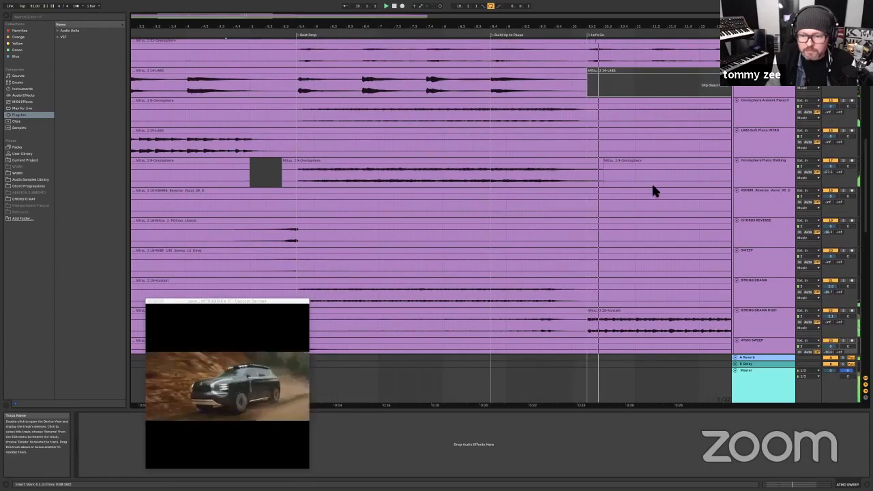
Step: Find the green tone riser build-up track, solo it and play its clip leading into Let's Go
scroll(576, 190, up, 3)
scroll(575, 192, up, 6)
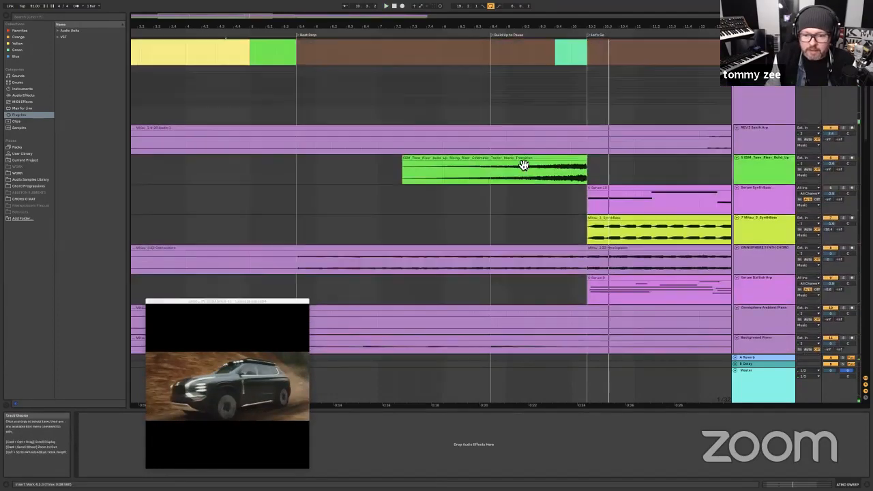
click(522, 164)
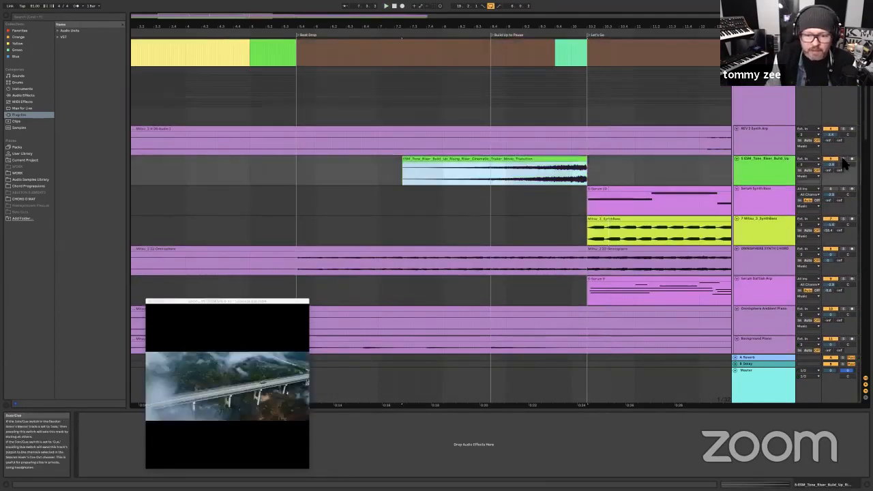
click(843, 159)
key(space)
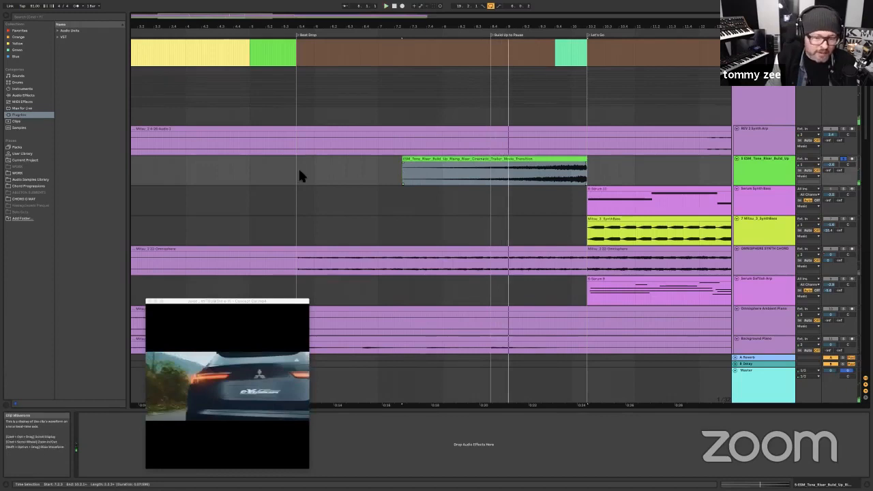
click(433, 180)
key(space)
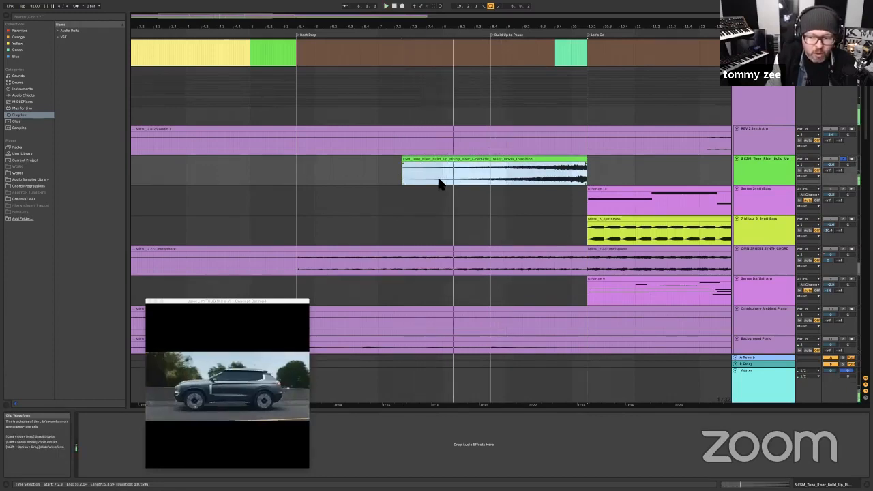
Step: Find the STRING DRAMA HIGH track, solo it and play its swell through Build Up to Pause
scroll(440, 183, down, 5)
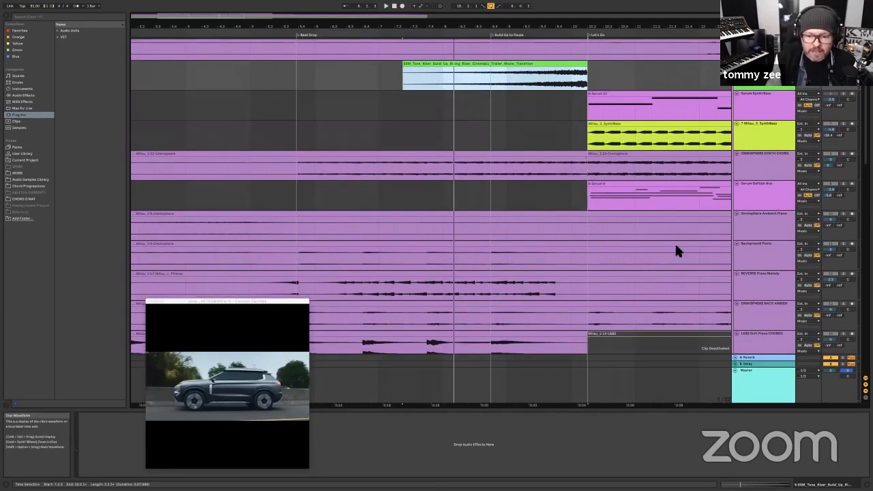
scroll(498, 240, down, 2)
scroll(498, 240, down, 2)
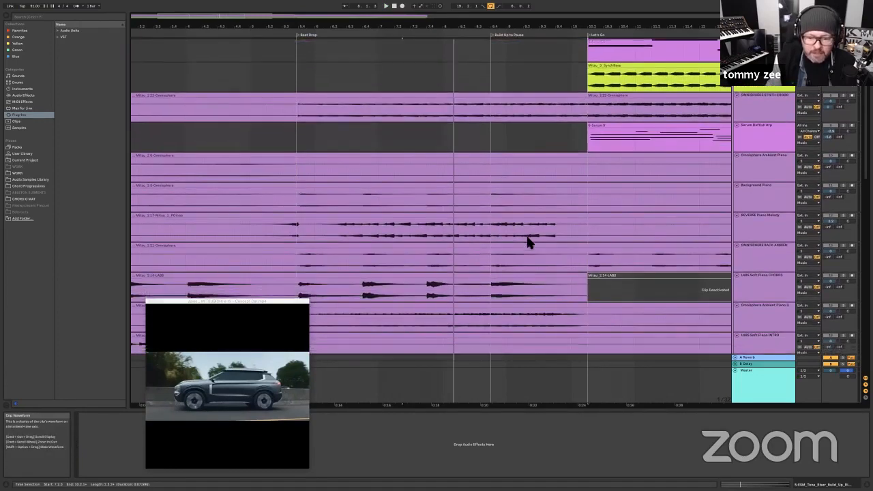
scroll(541, 245, down, 3)
scroll(547, 246, down, 1)
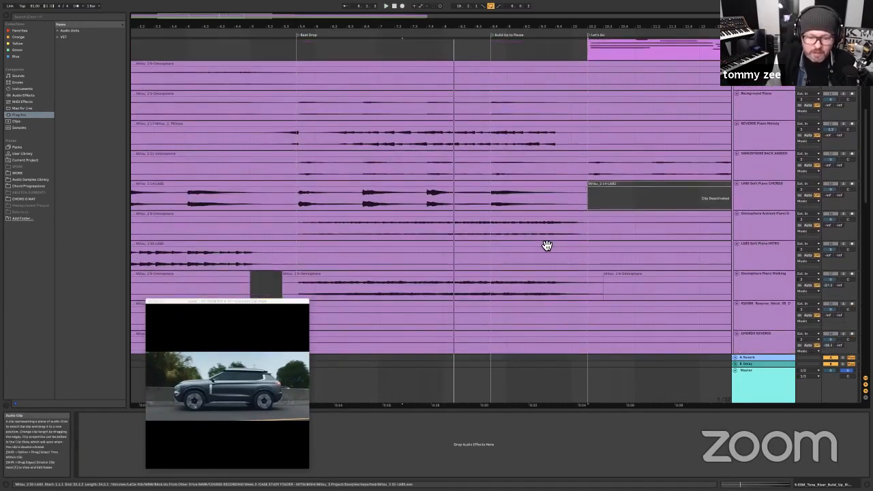
scroll(542, 246, down, 2)
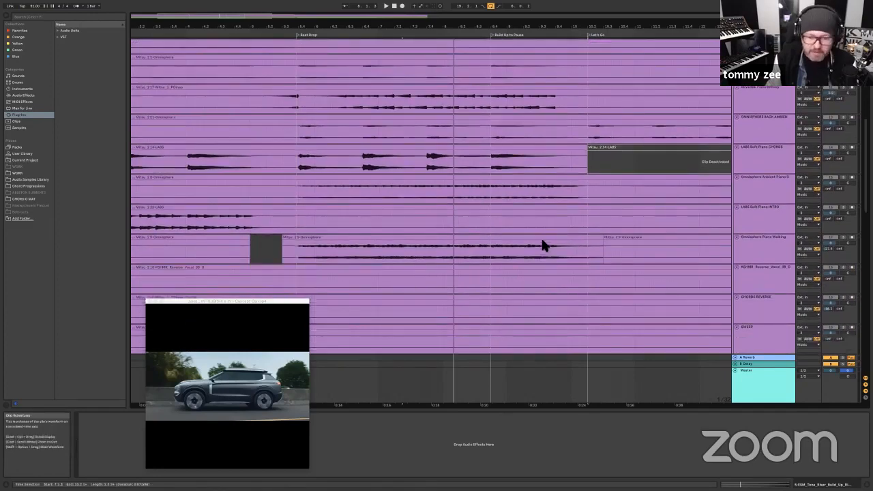
scroll(547, 245, down, 1)
scroll(543, 247, down, 6)
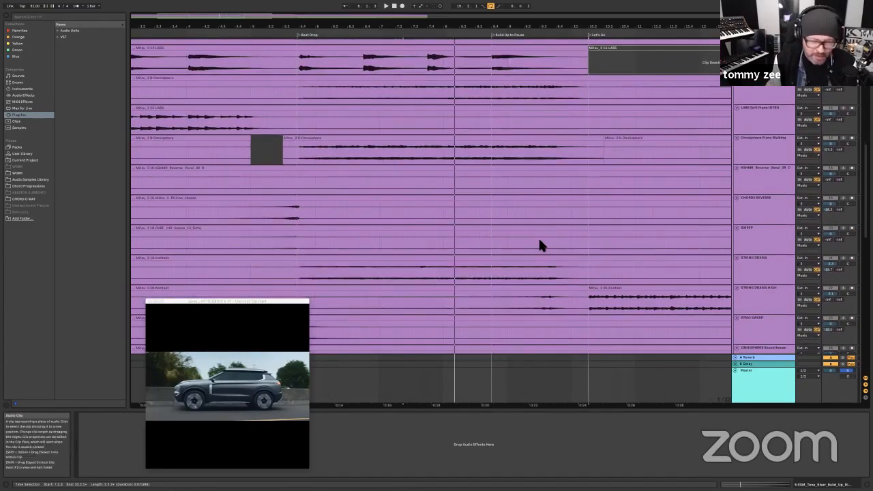
scroll(540, 245, down, 2)
scroll(546, 242, down, 1)
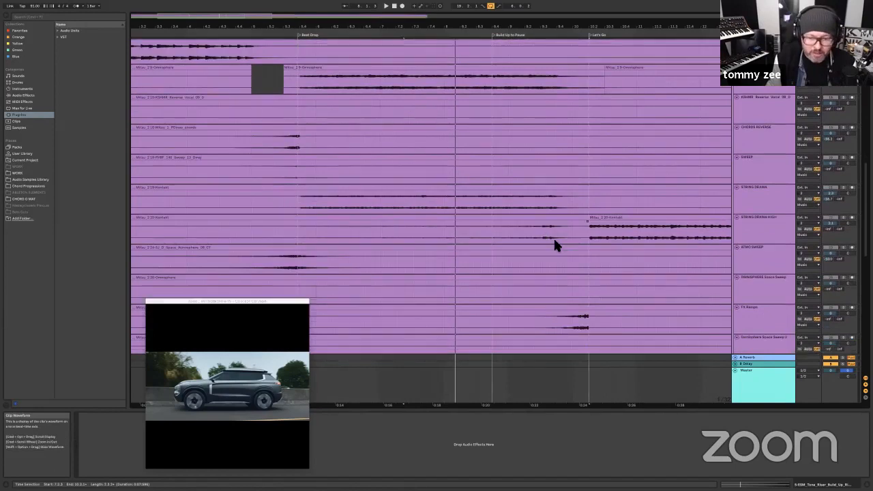
click(450, 235)
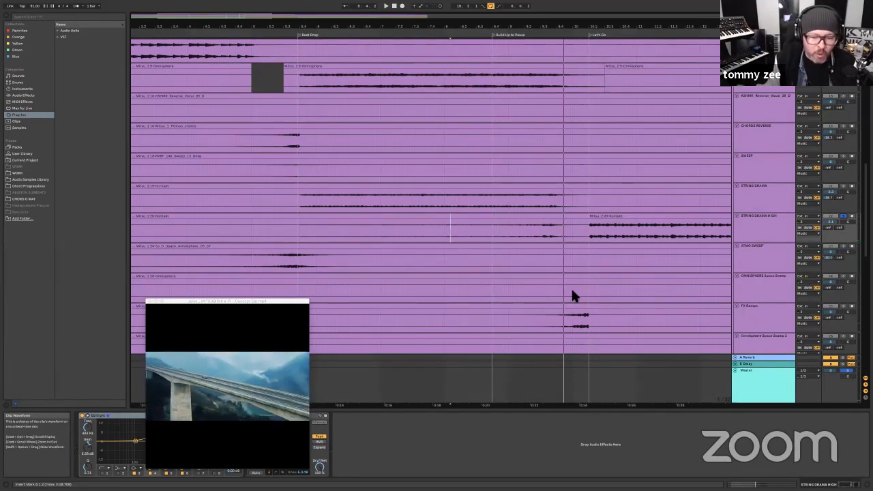
click(343, 238)
Step: Solo the FX Ramps track and play its ramp into the Let's Go section
scroll(468, 259, down, 1)
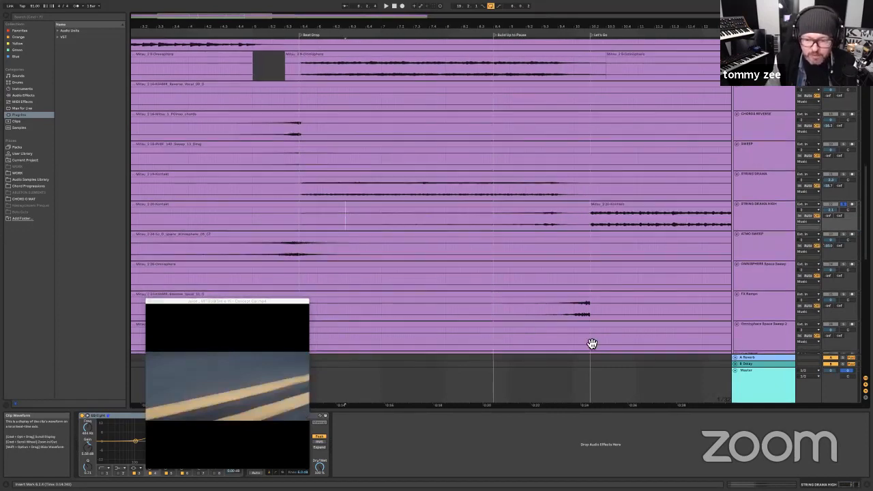
click(566, 313)
key(space)
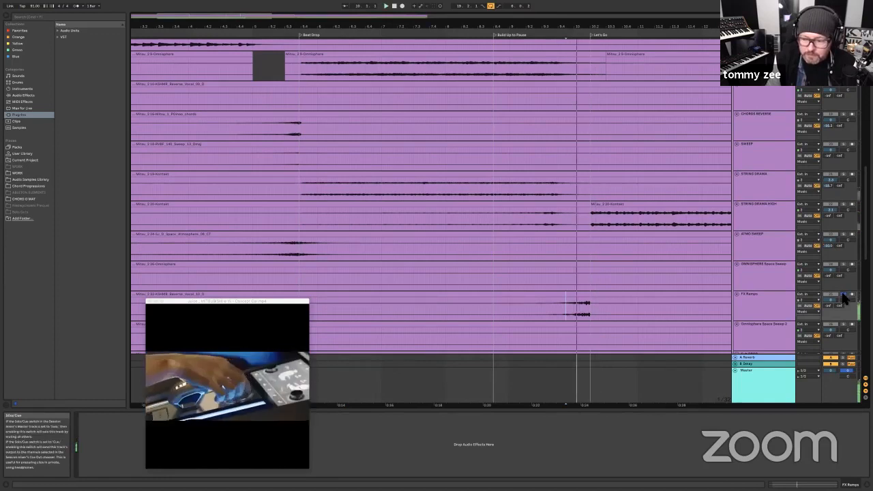
key(space)
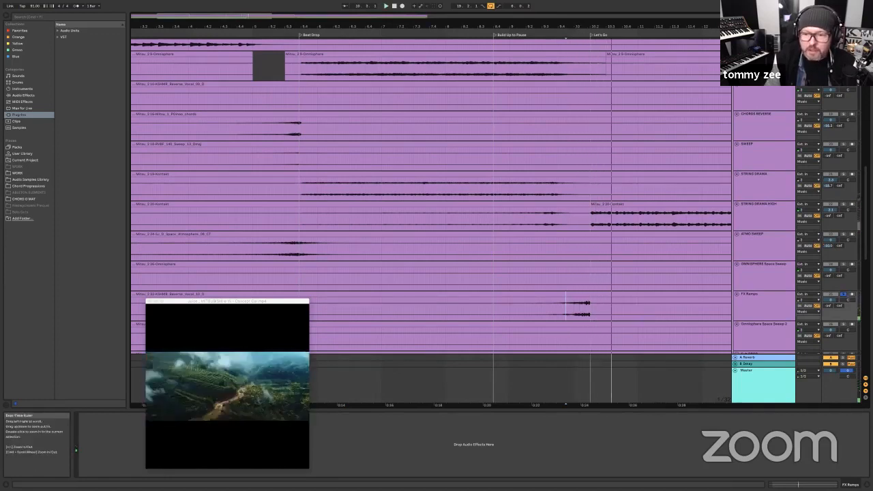
Step: Look over the Let's Go and Space / Moonwalk sections within the whole arrangement and display the Master track's devices
drag(586, 32, 360, 42)
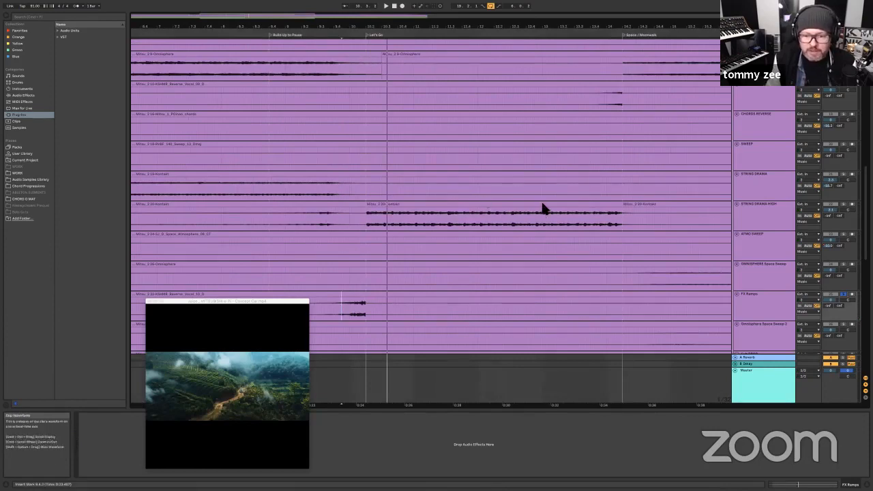
scroll(536, 194, up, 5)
scroll(537, 34, up, 4)
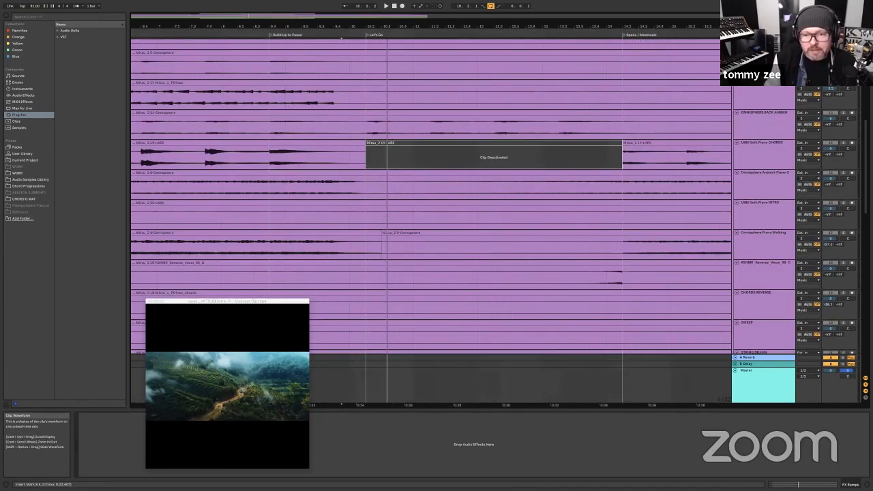
drag(283, 40, 377, 29)
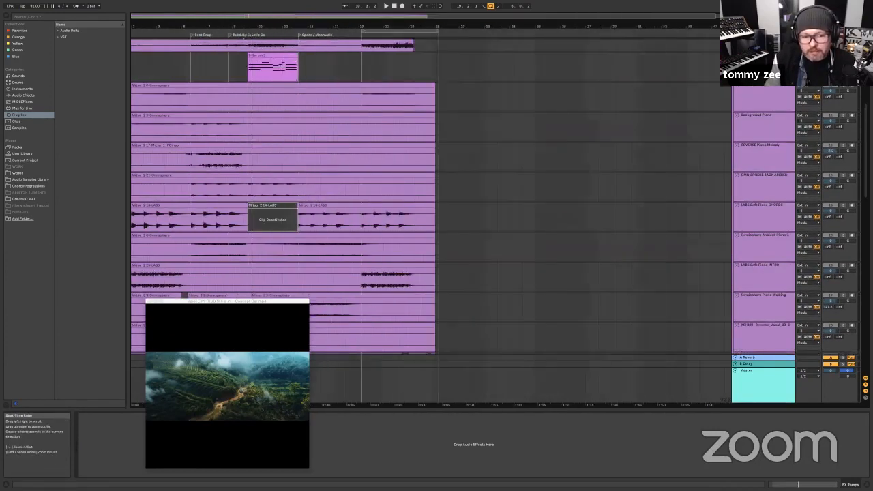
scroll(392, 107, up, 4)
scroll(392, 108, left, 3)
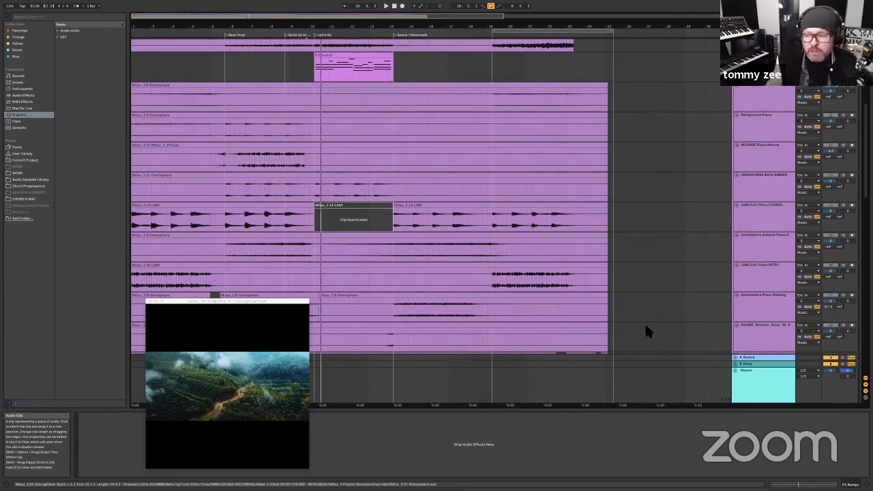
click(780, 397)
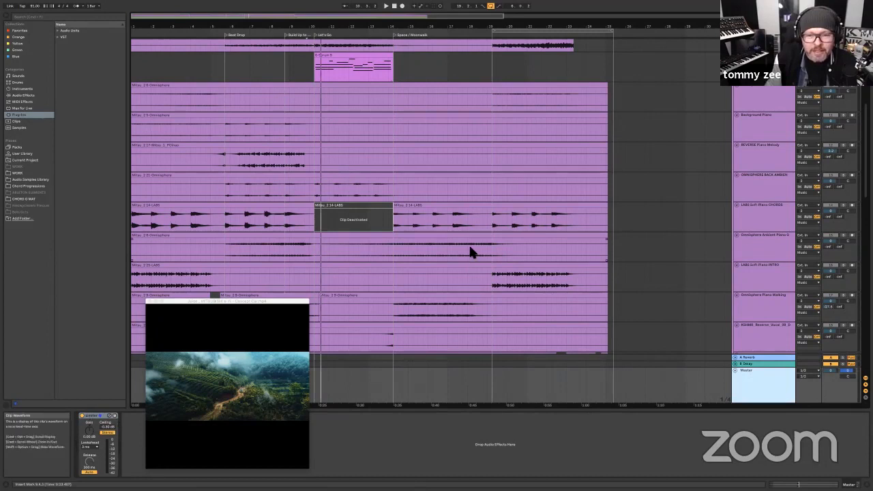
Step: Browse the VST plug-ins, and locate the OTT preset of Multiband Dynamics among the audio effects
click(760, 189)
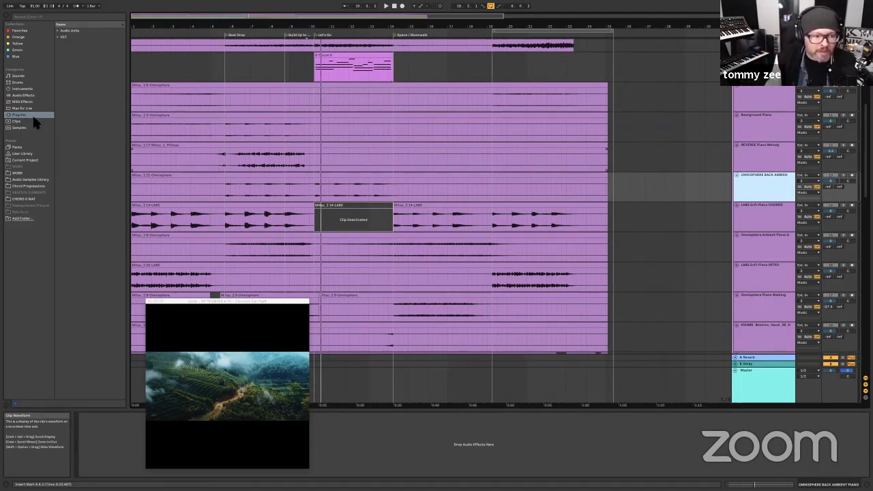
click(57, 37)
scroll(100, 199, down, 2)
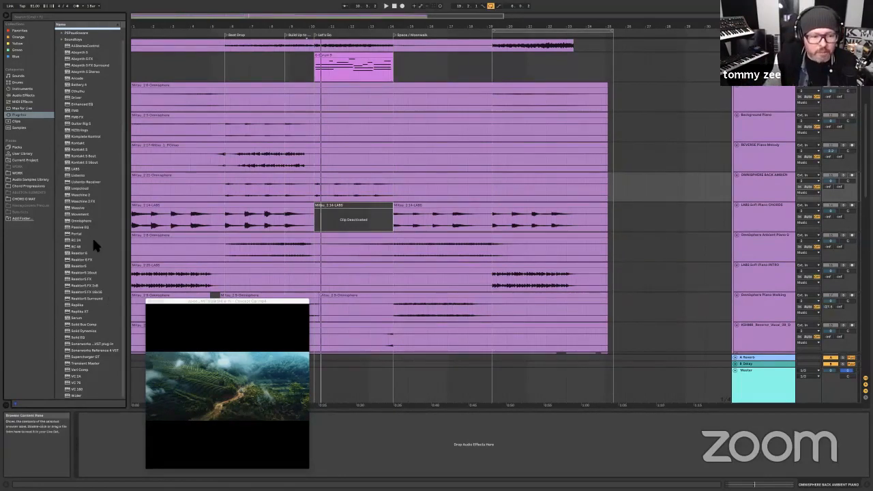
click(27, 96)
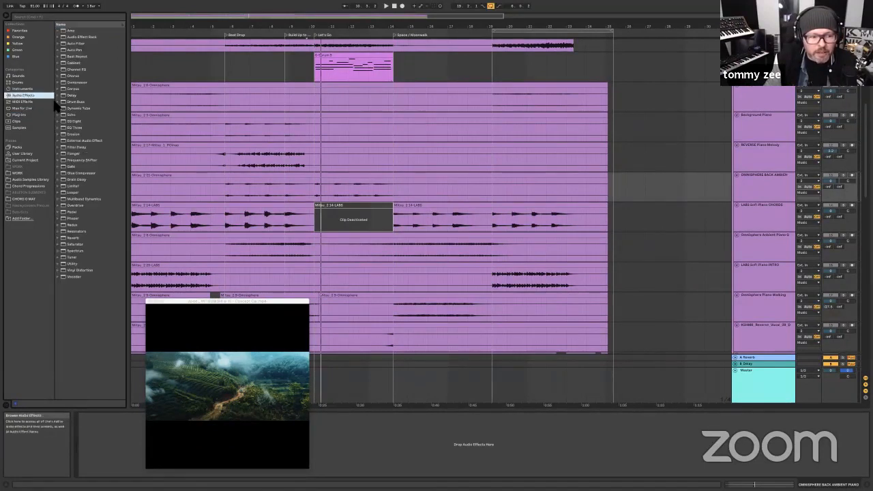
click(59, 199)
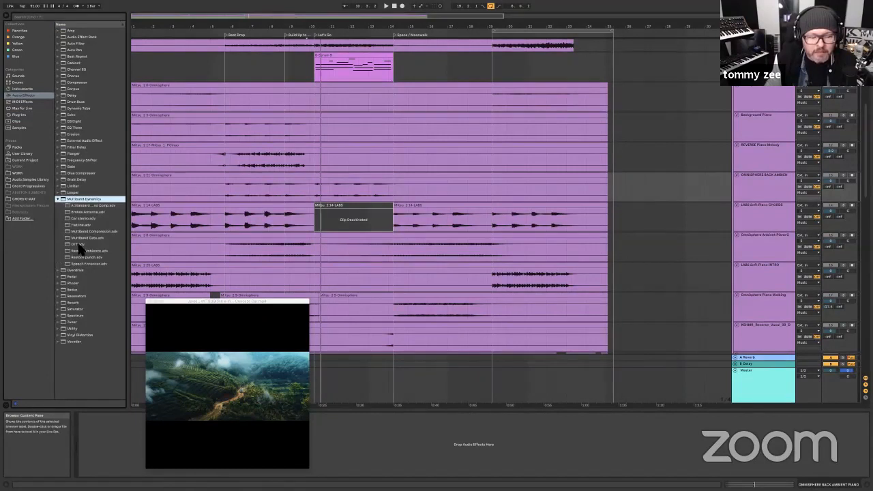
click(77, 244)
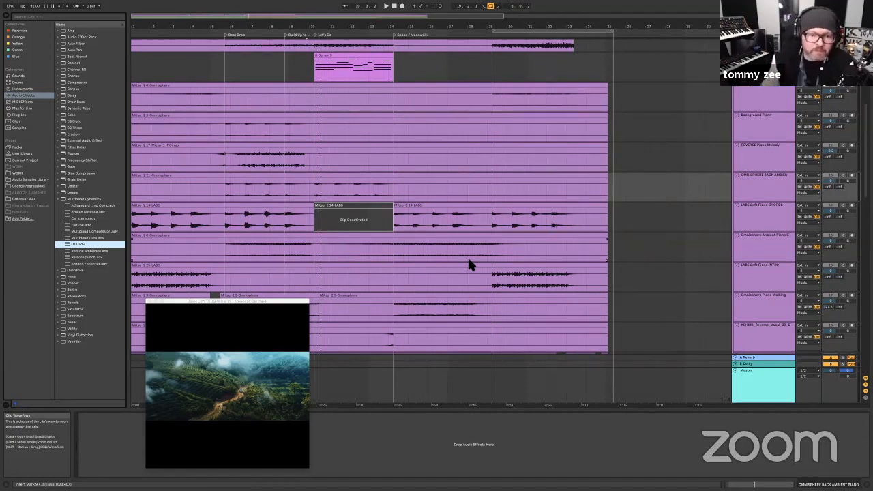
scroll(439, 159, up, 5)
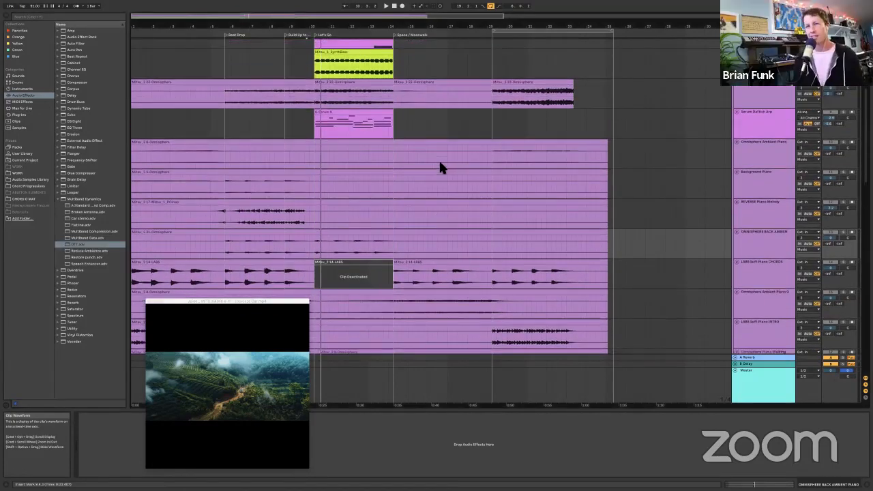
scroll(440, 167, up, 1)
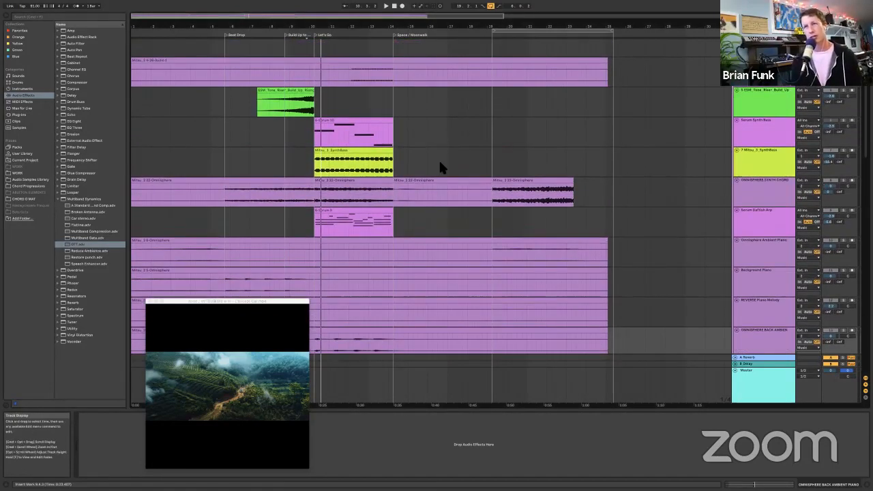